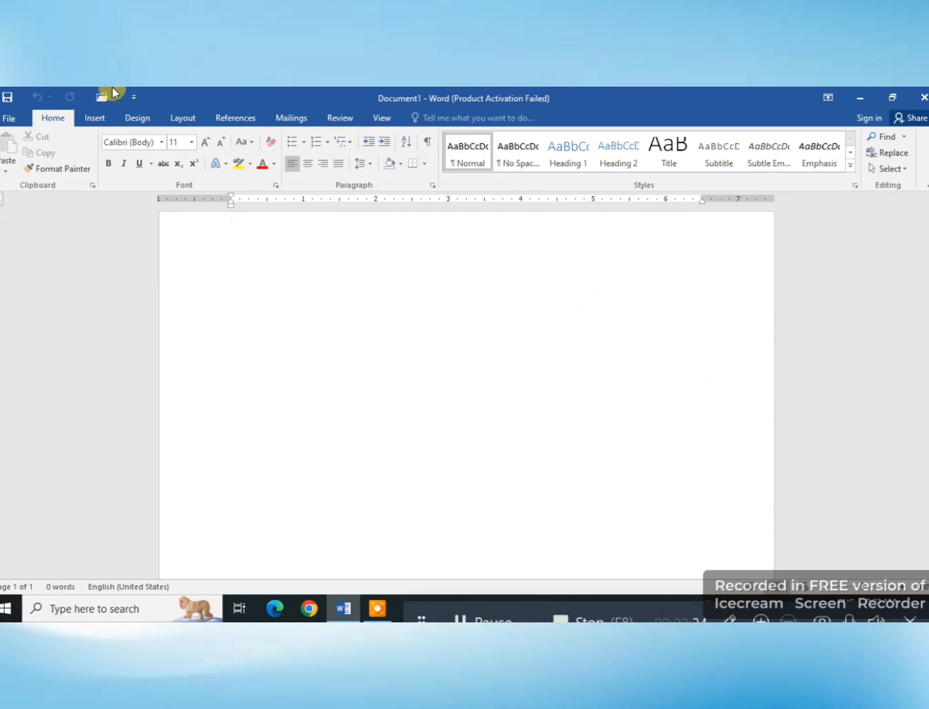
Step: Start a new envelope and enter "name............" as the first line of the delivery address
click(299, 118)
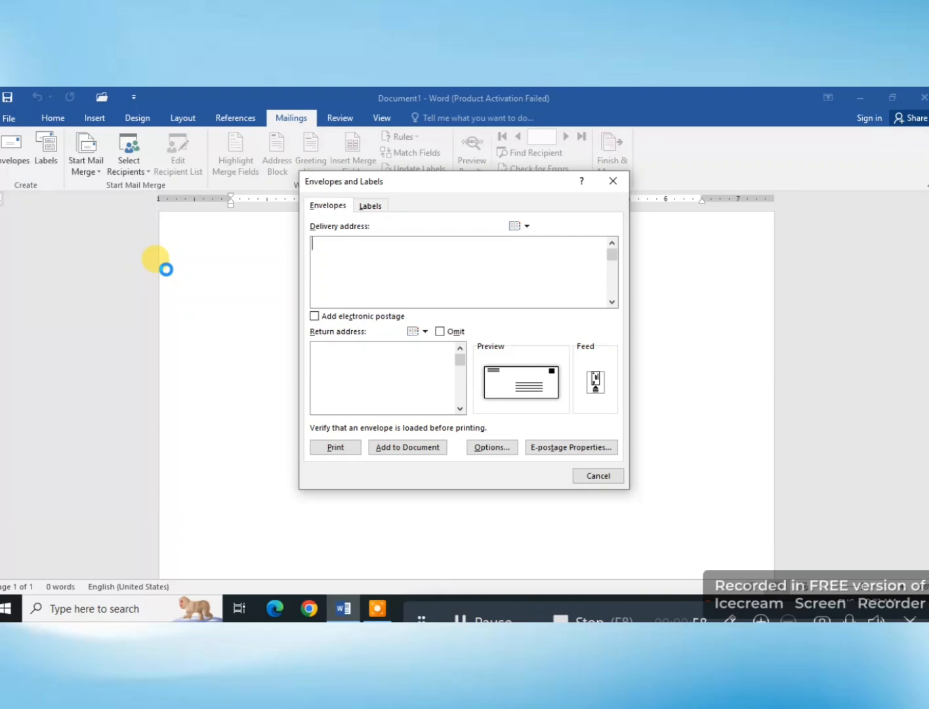
text(name............)
key(Return)
Step: Add a second delivery address line reading "adress." followed by the recipient's locality, city and postal code
key(BackSpace)
key(BackSpace)
key(BackSpace)
key(BackSpace)
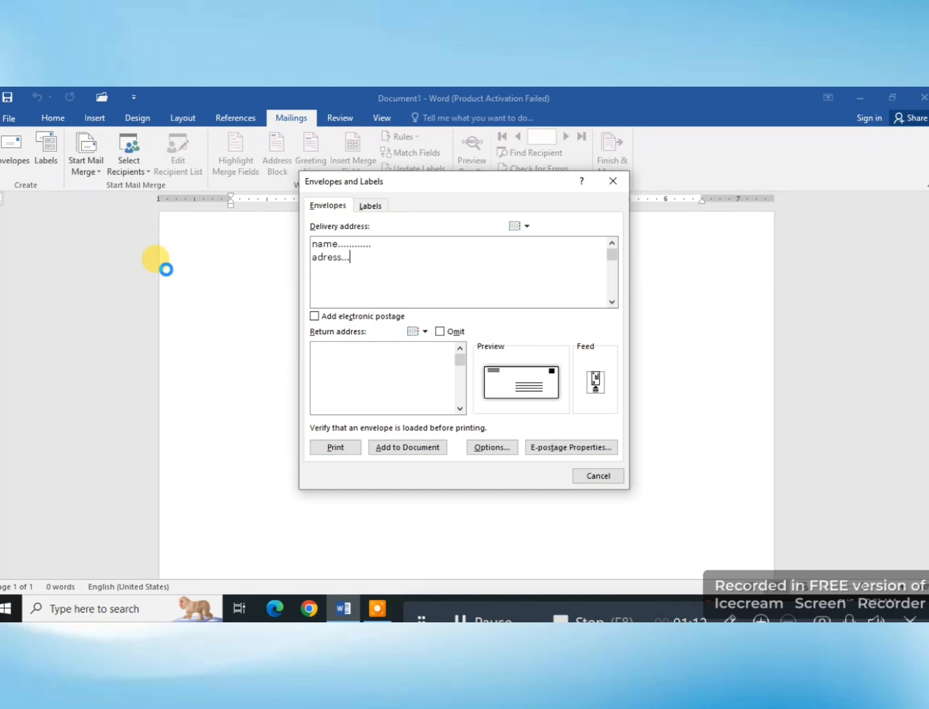
key(BackSpace)
key(BackSpace)
key(BackSpace)
key(BackSpace)
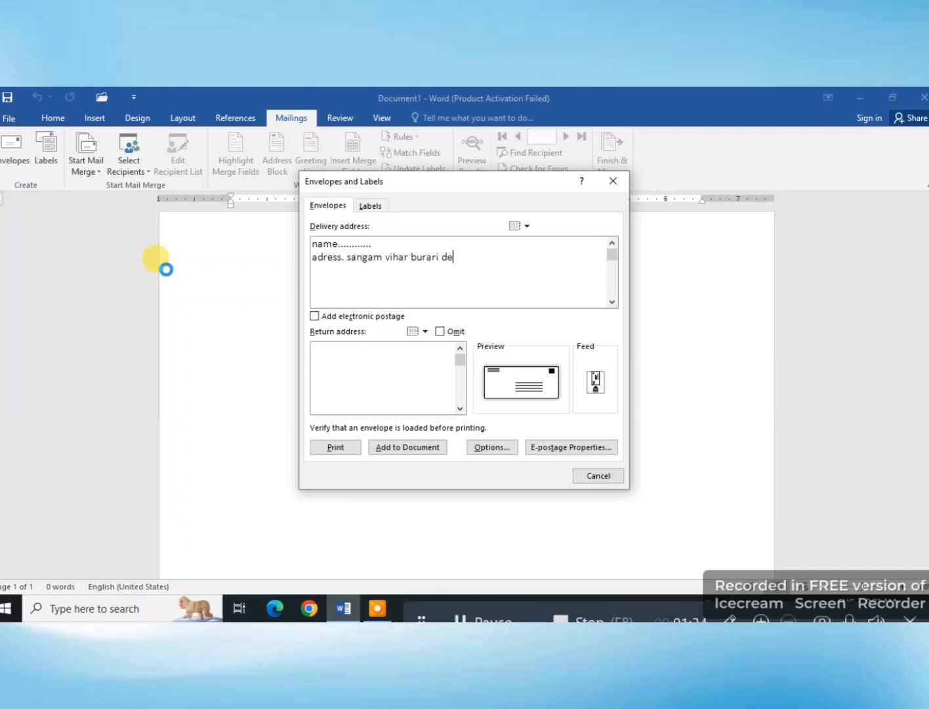
Step: Enter the return address and add the envelope to the document, saving that address as the default return address
click(374, 367)
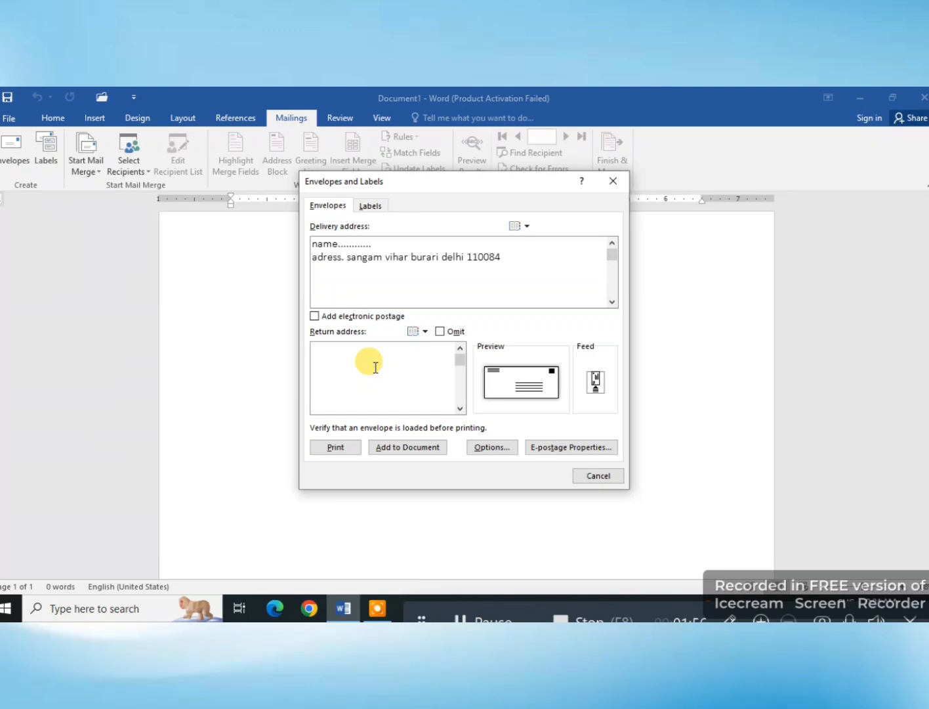
text(b)
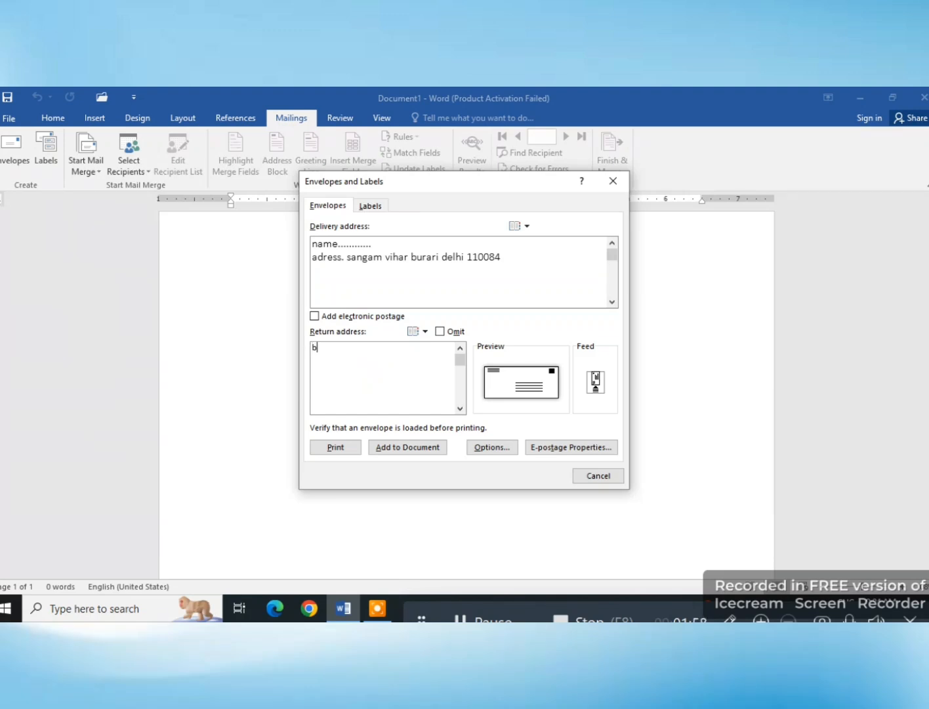
text(urari)
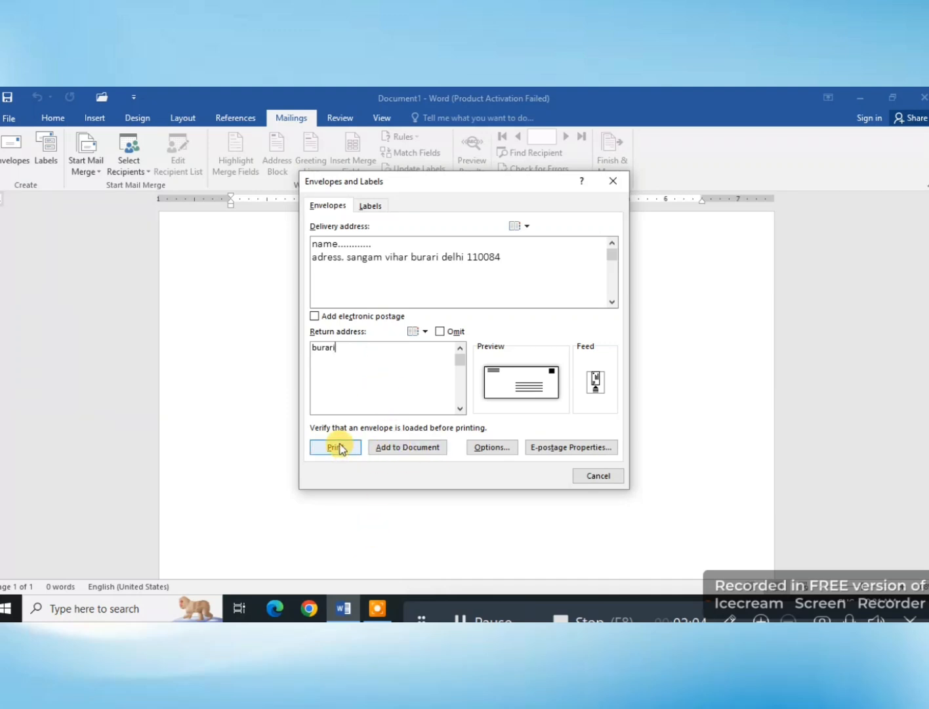
click(396, 451)
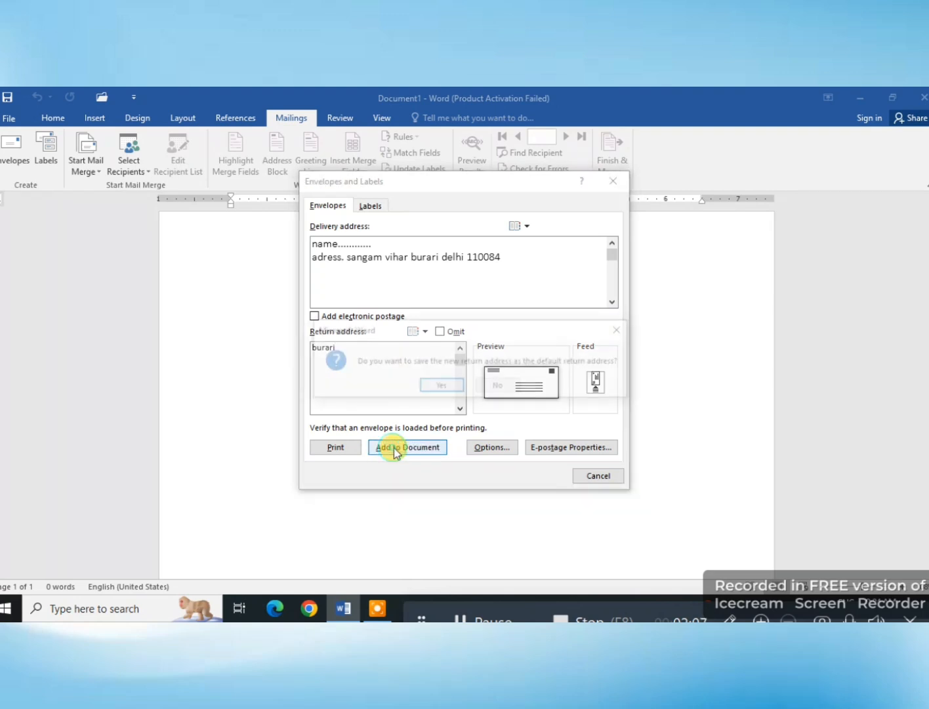
click(451, 385)
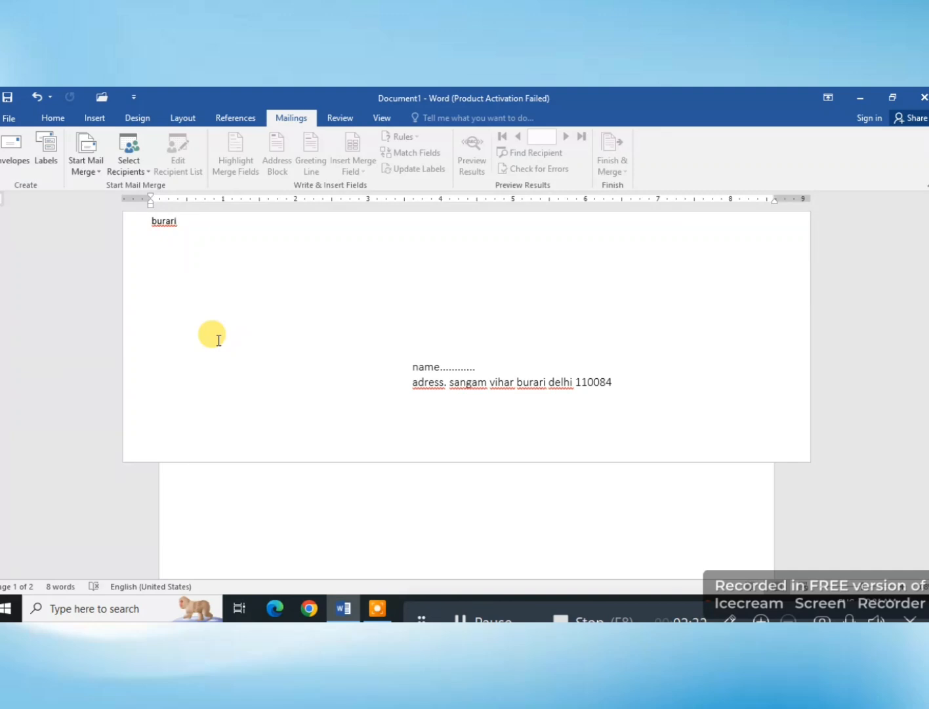
Step: Create a new blank document and start a label whose first line is "Name" followed by a dotted blank
key(ctrl+n)
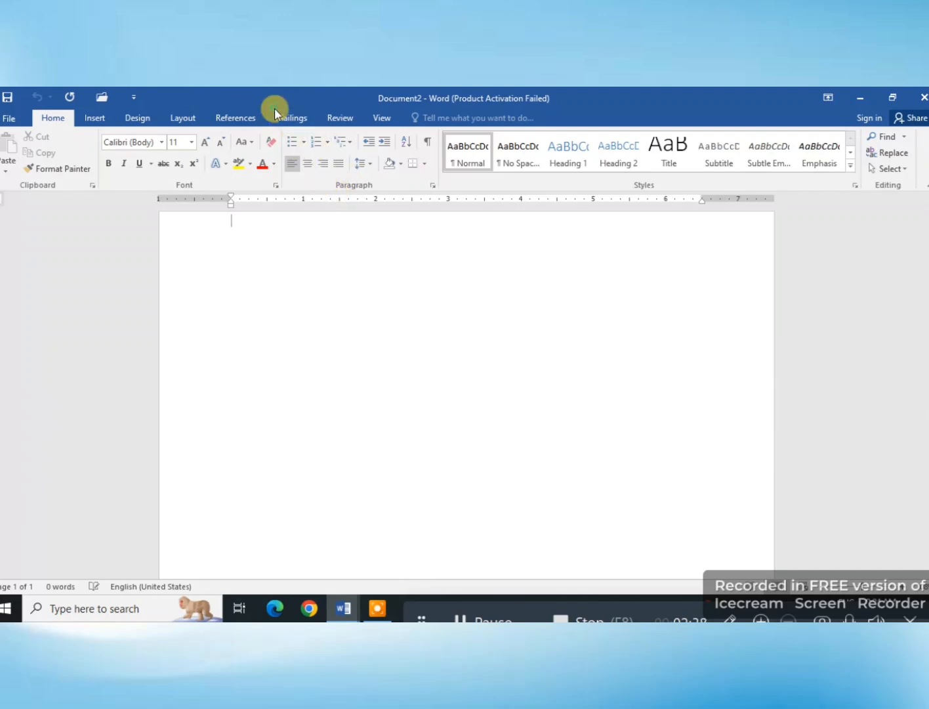
click(288, 119)
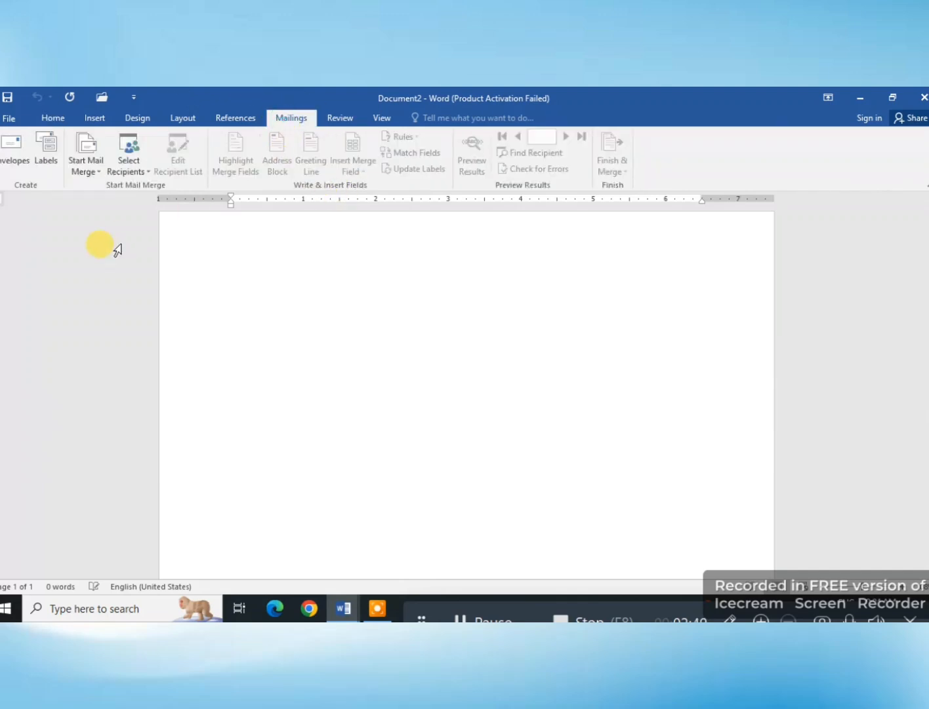
click(48, 158)
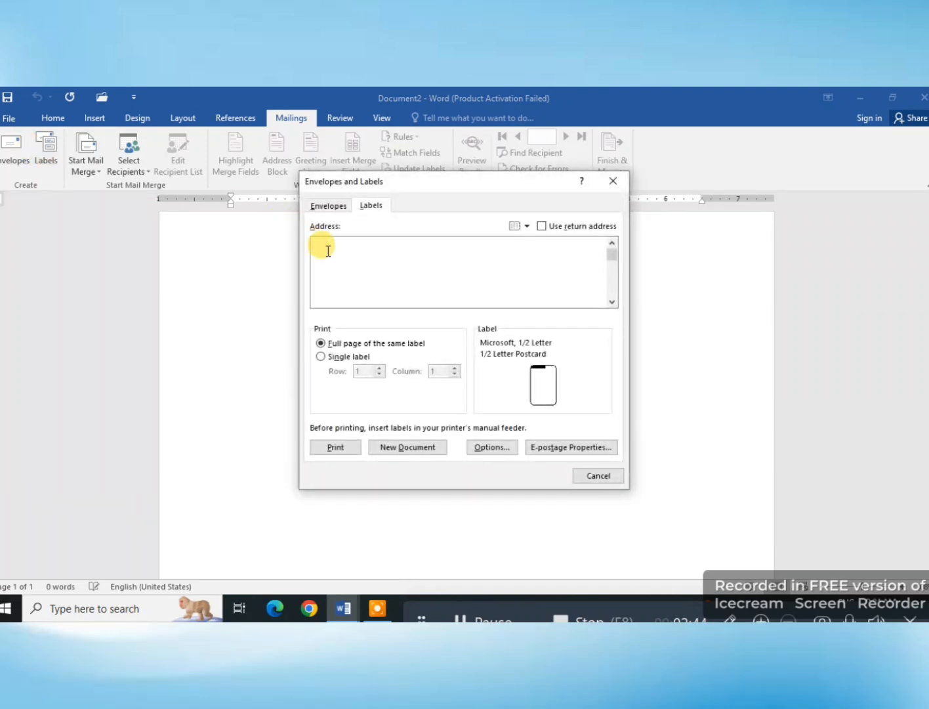
text(name)
key(BackSpace)
key(BackSpace)
key(BackSpace)
key(BackSpace)
click(322, 245)
text(Name)
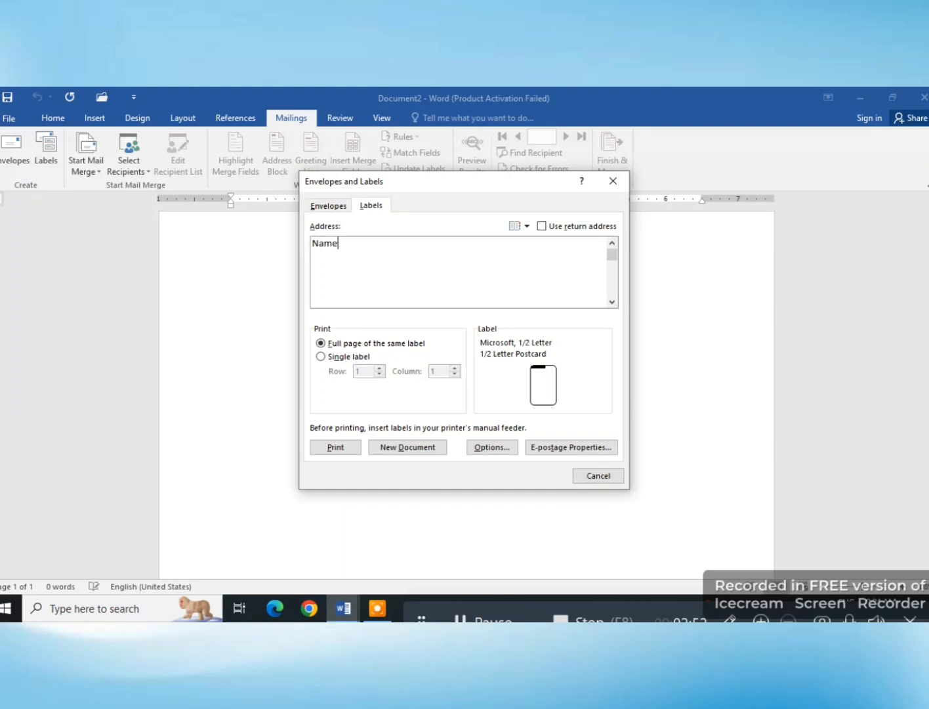
text(................................)
key(Return)
Step: Enter "Class" and "sec", each followed by a dotted blank, as the label's second line
text(c)
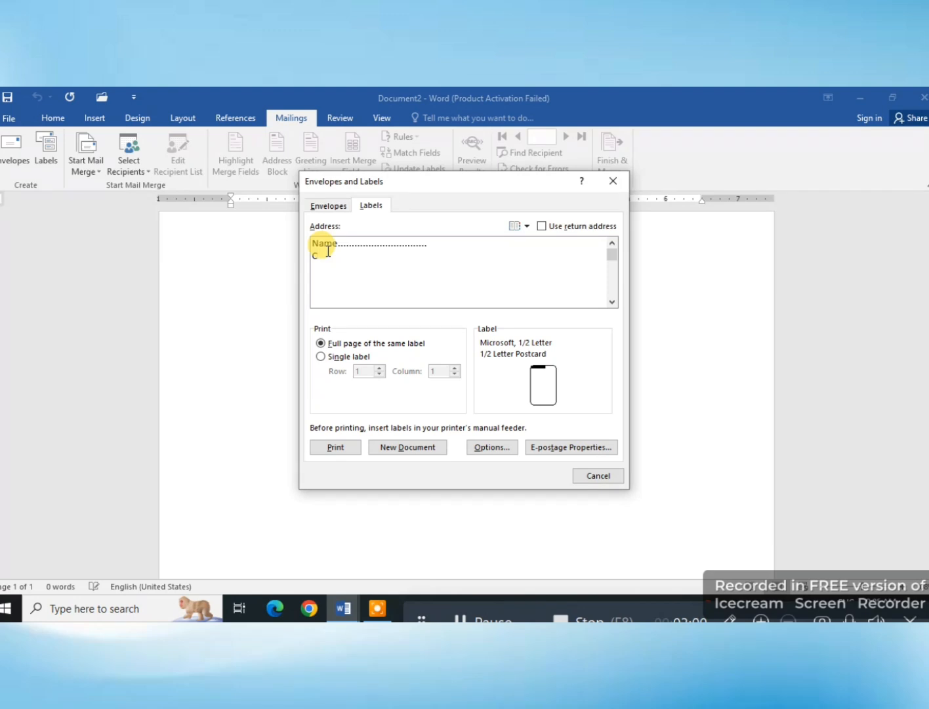
text(lass.......................)
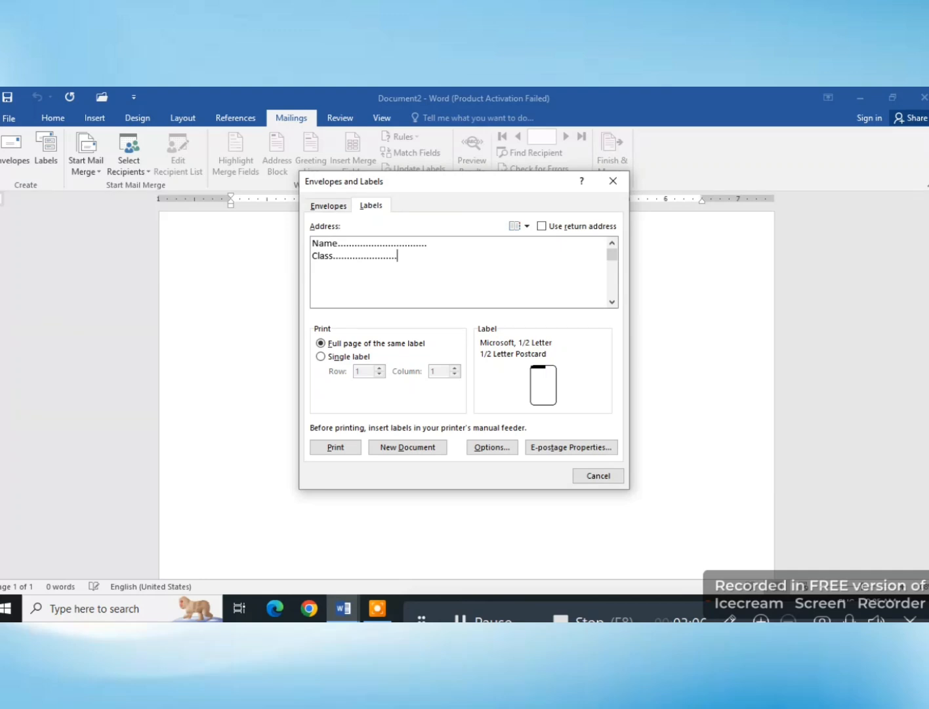
text( sec.............)
Step: Add a third label line reading "School name" followed by a dotted blank
key(Return)
text(name)
key(BackSpace)
key(BackSpace)
key(BackSpace)
key(BackSpace)
text(s)
key(BackSpace)
text(S)
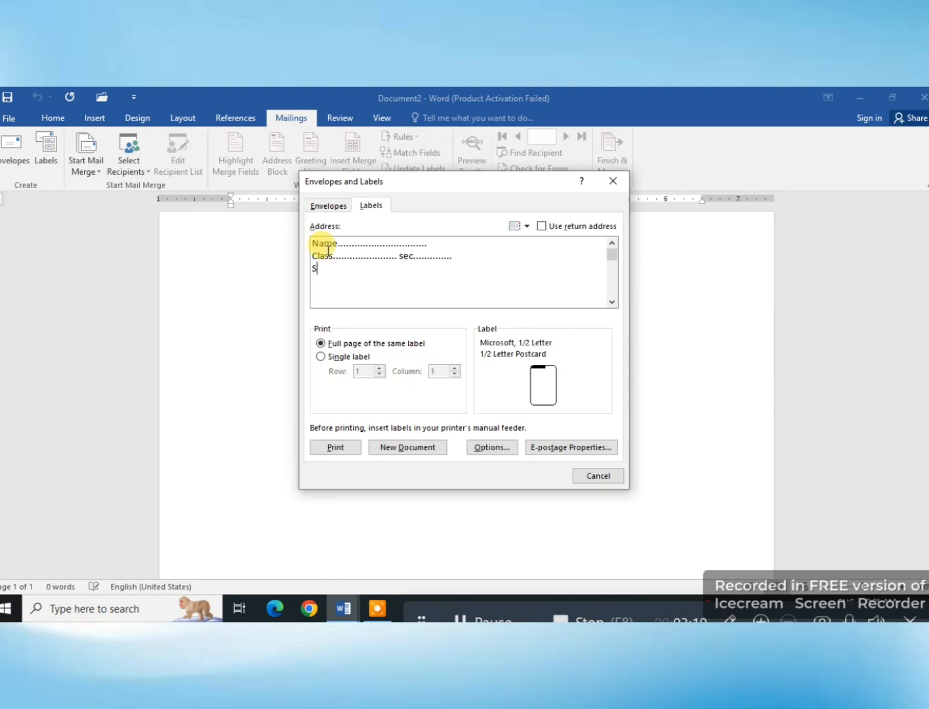
text(chool name.)
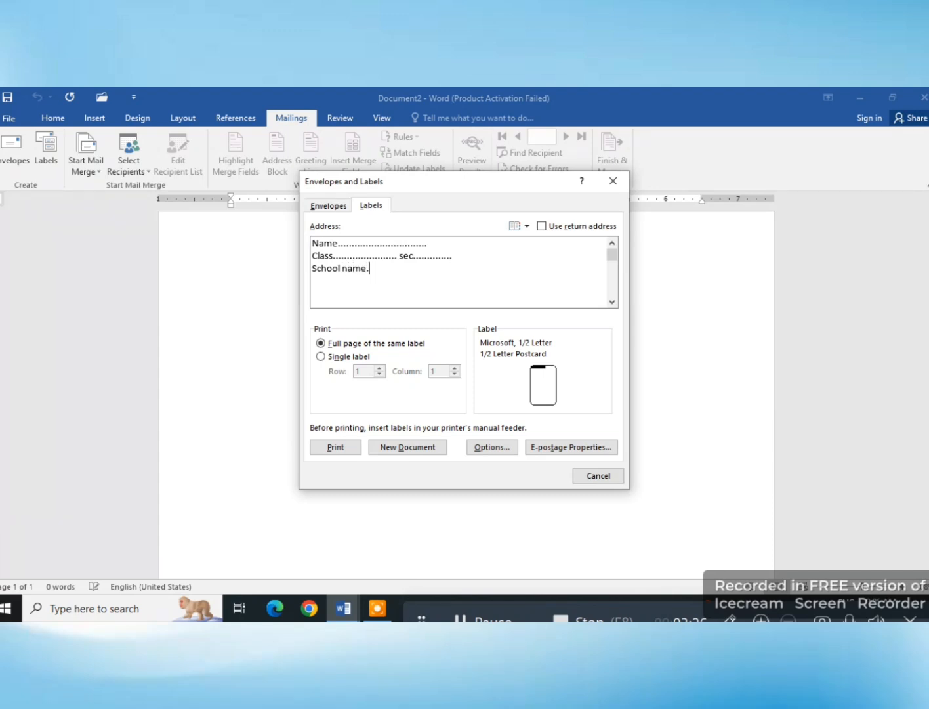
text(..........................)
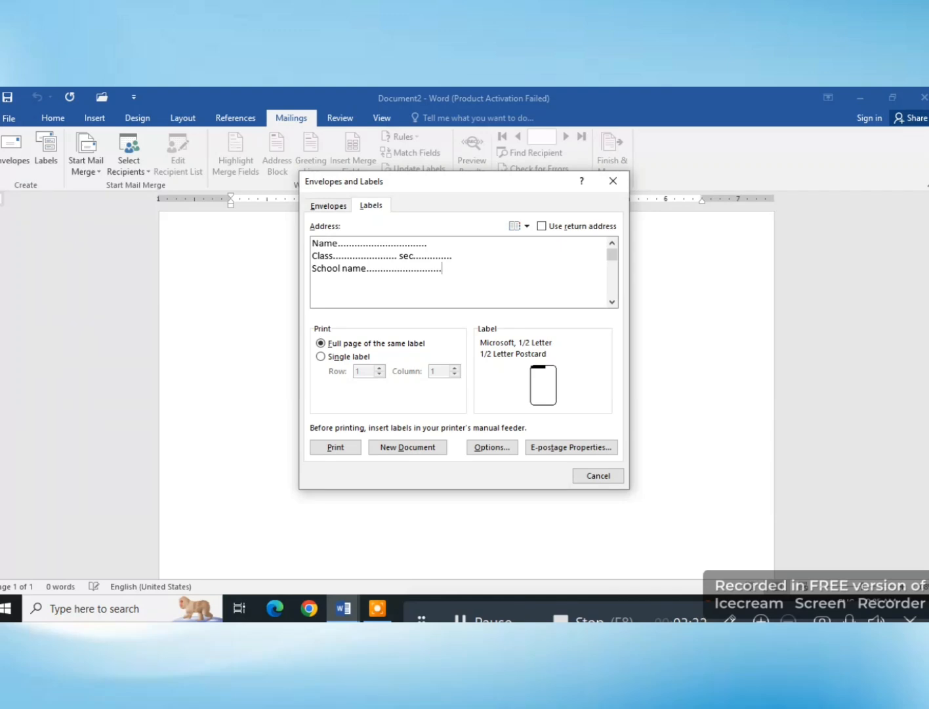
Step: Add "Roll no" with a dotted blank at the end of the label's Class and sec line
click(472, 251)
text(r)
text(Roll no................)
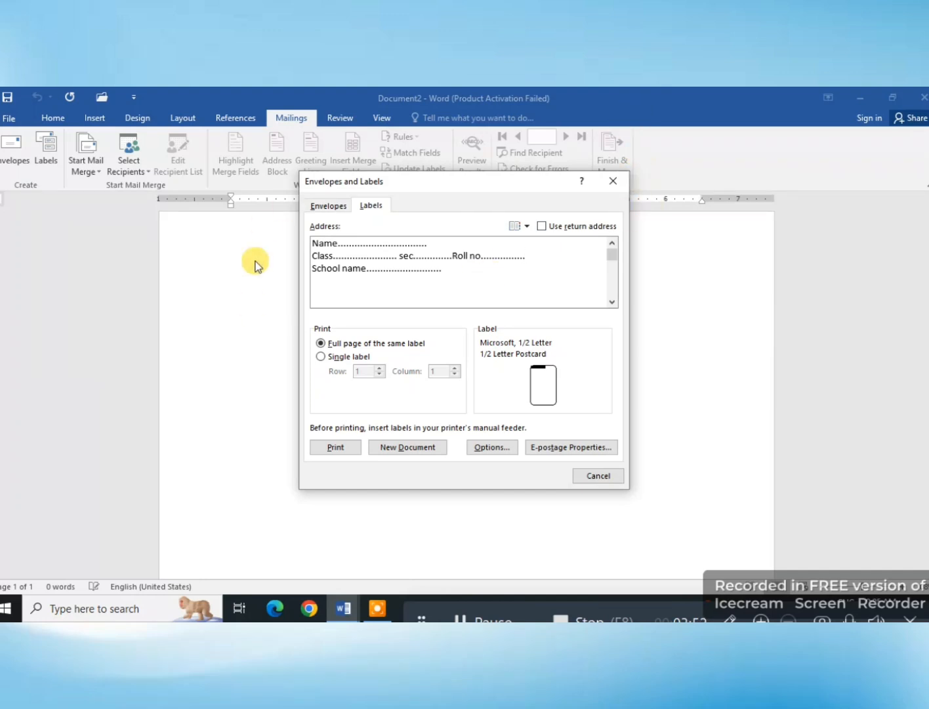
Step: Choose the Microsoft "30 Per Page" address label and generate the full page of labels in a new document
click(493, 448)
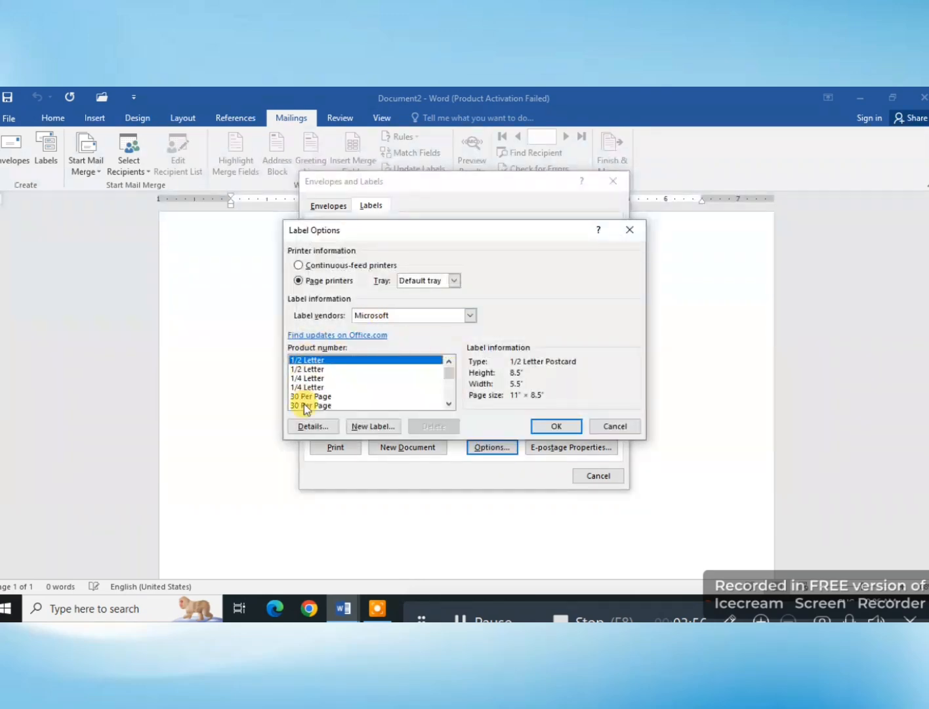
drag(451, 376, 459, 382)
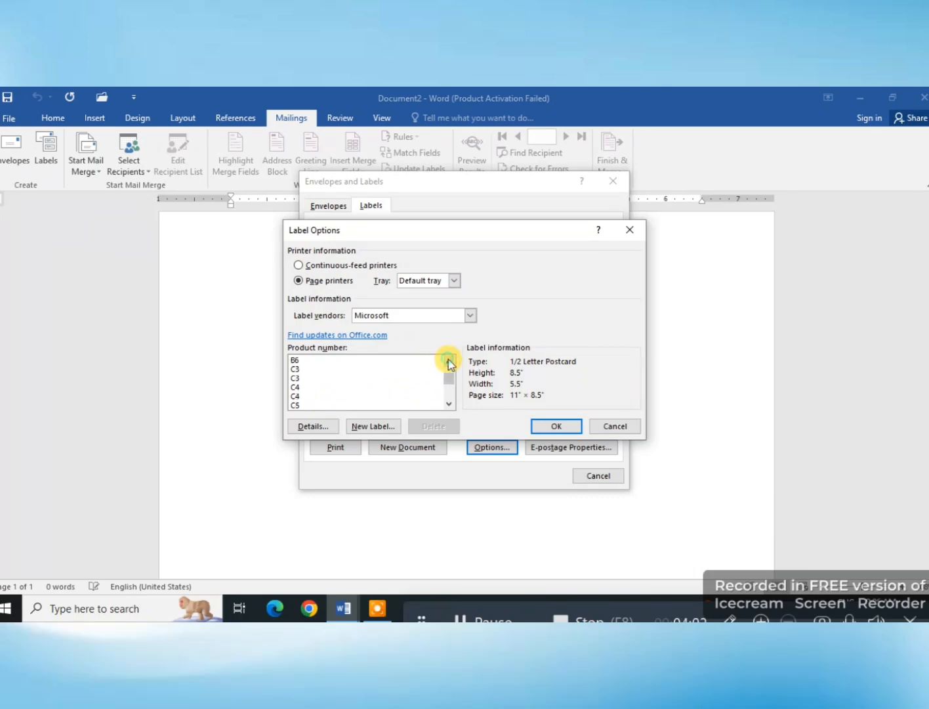
drag(448, 361, 448, 359)
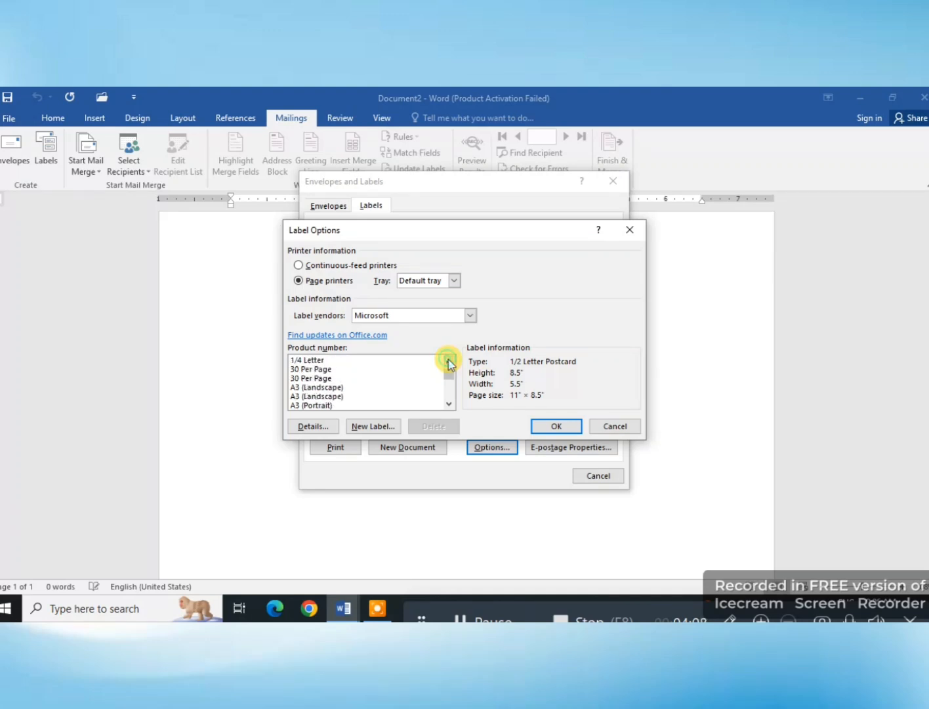
click(318, 370)
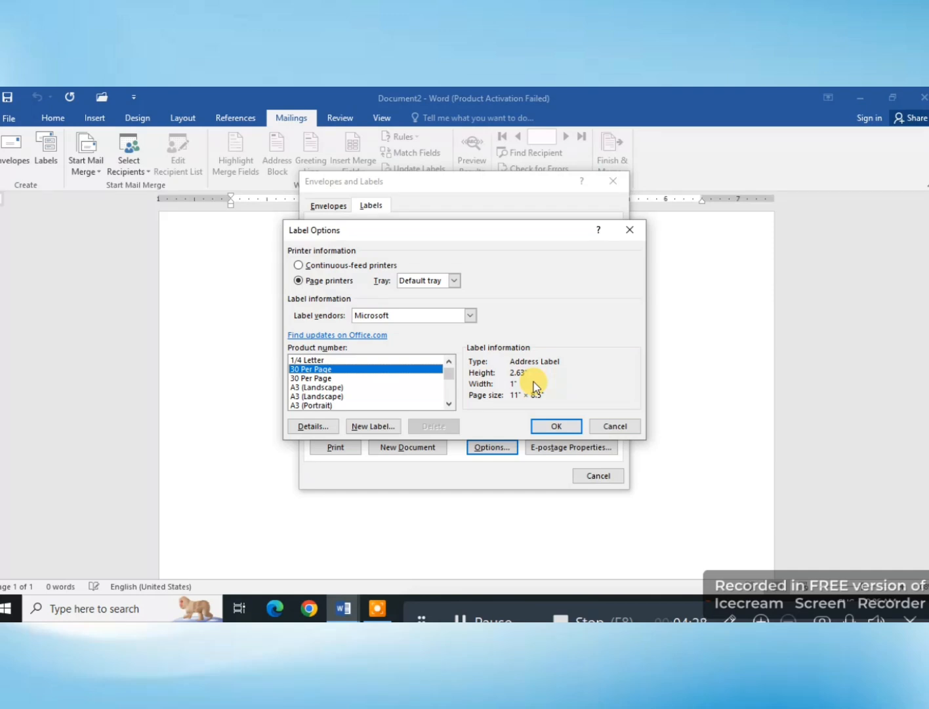
click(557, 426)
click(401, 447)
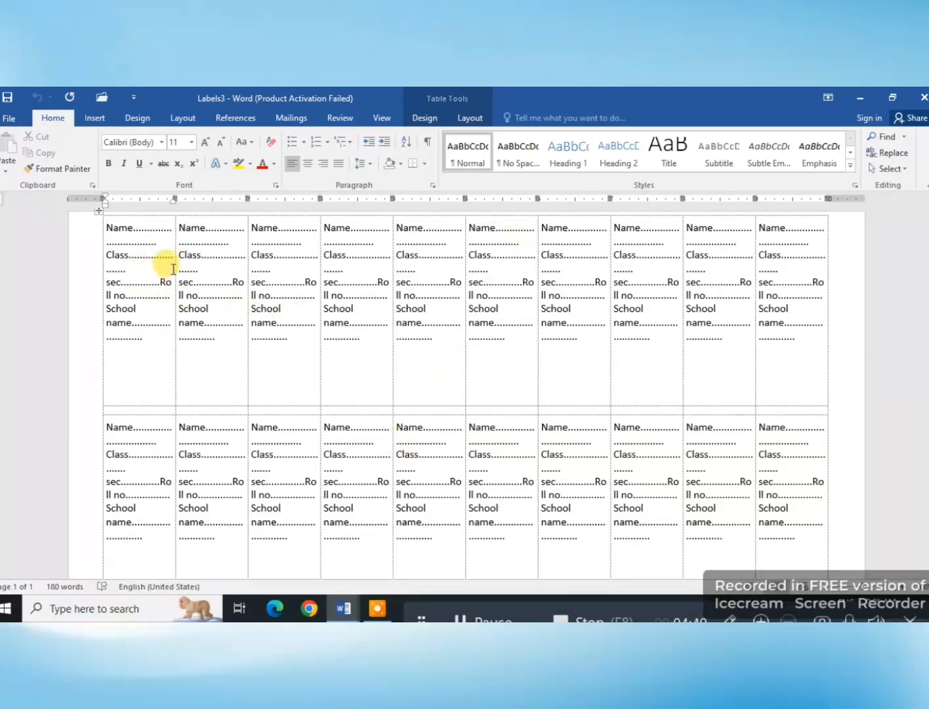
mouse_move(175, 263)
mouse_down()
mouse_move(214, 244)
mouse_move(286, 257)
mouse_up()
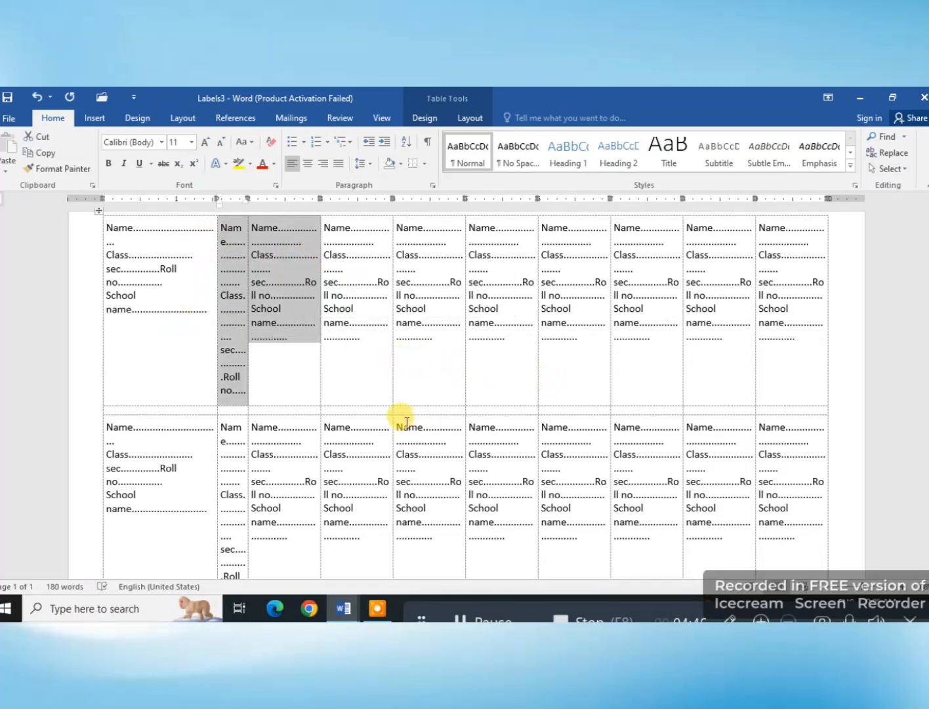
click(376, 398)
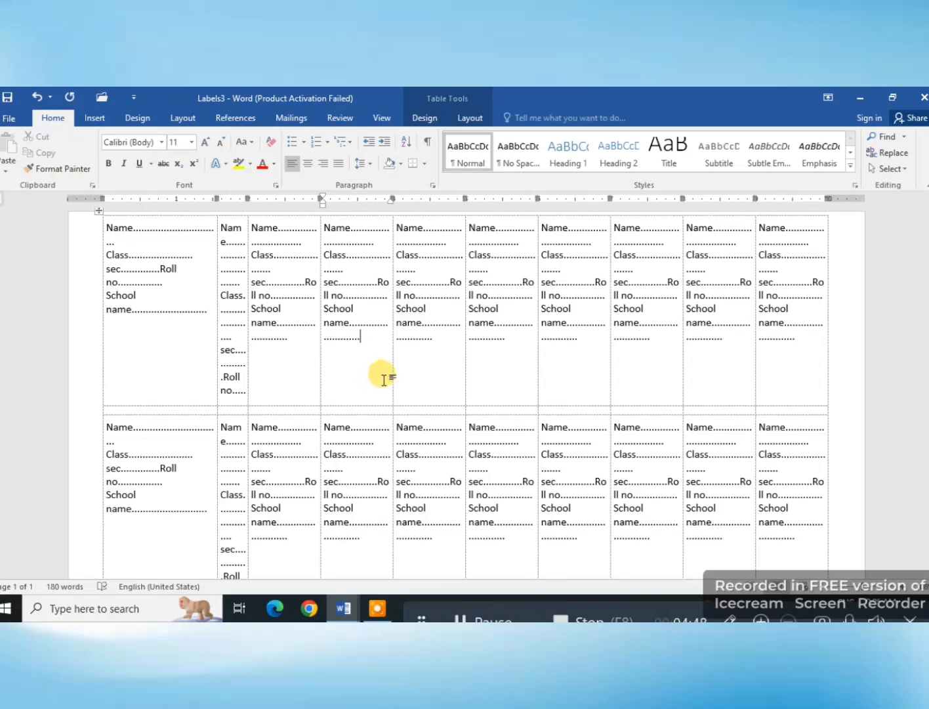
key(ctrl+z)
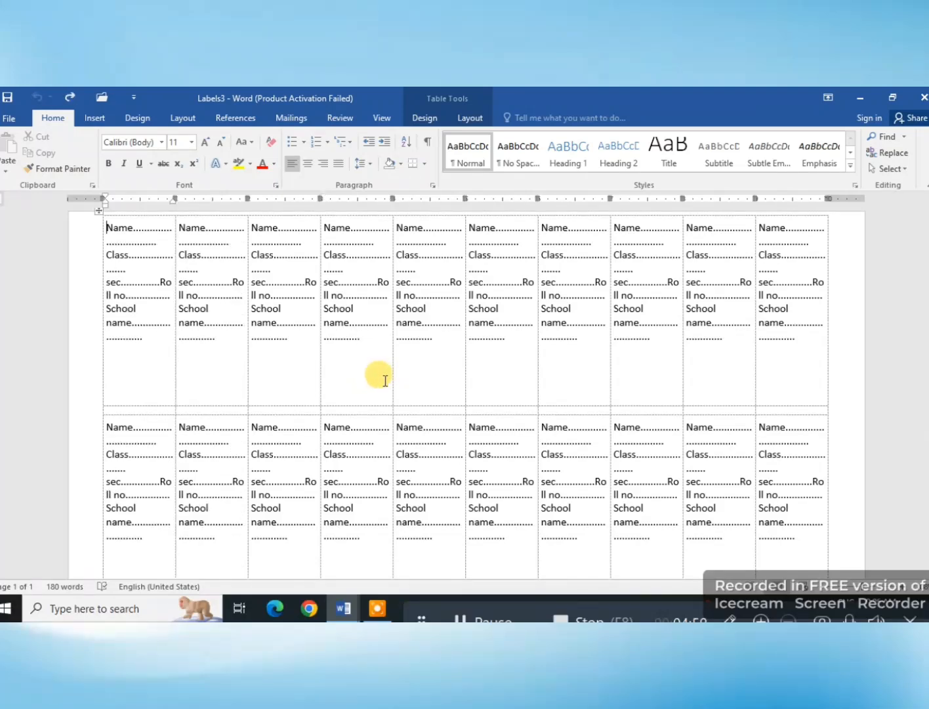
Step: Apply the plain light grid table style to the label table and align the first label's text top centre
click(426, 119)
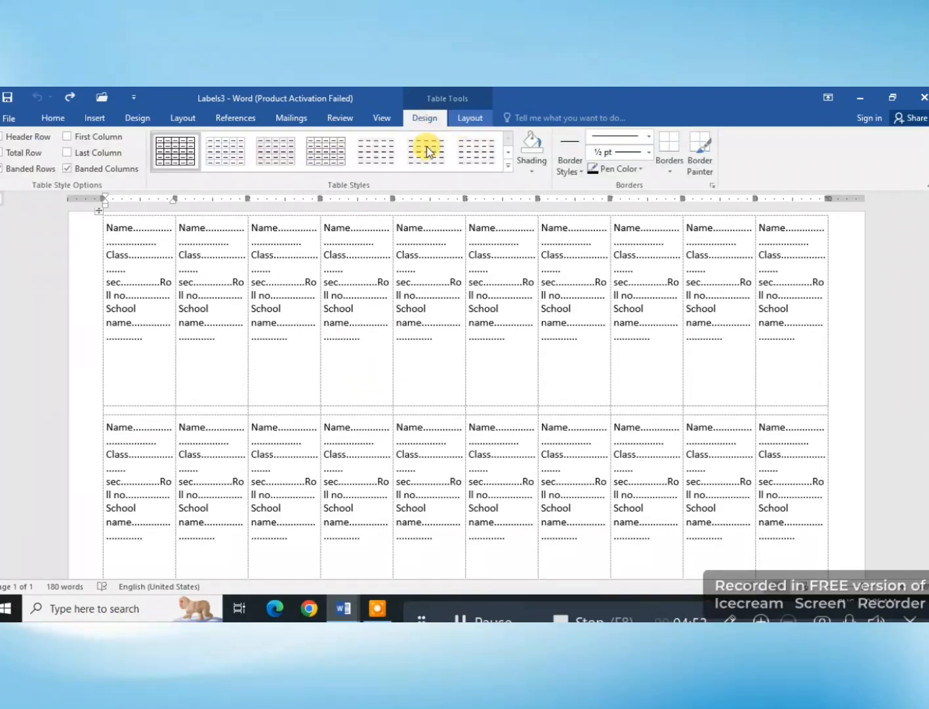
click(233, 161)
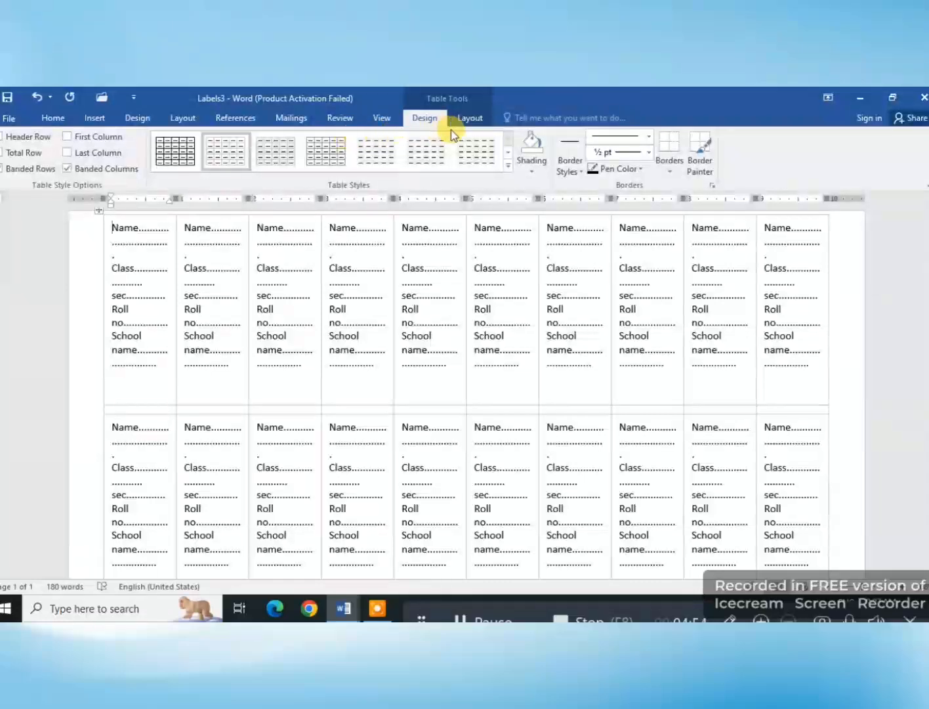
click(469, 119)
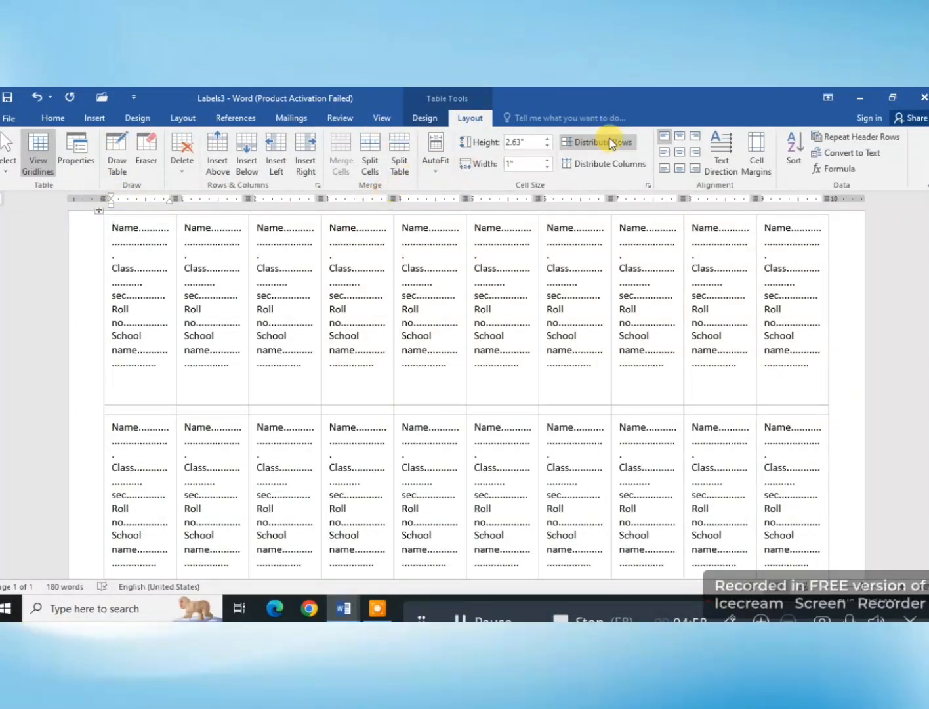
click(680, 137)
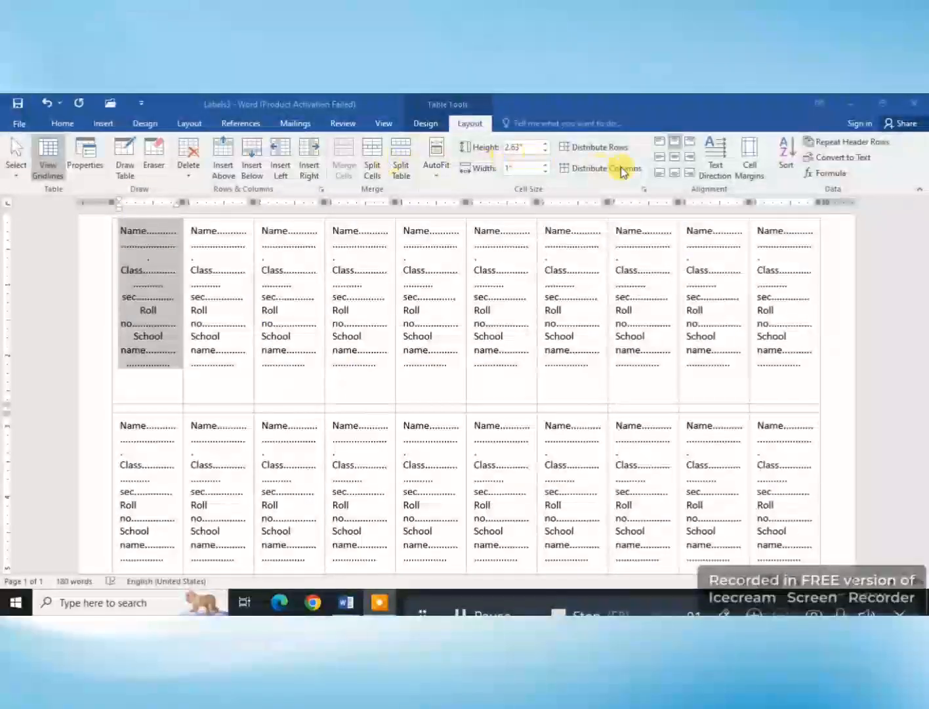
Step: Cycle the first label's text direction through the vertical orientations and back to horizontal
click(716, 169)
click(715, 169)
click(715, 169)
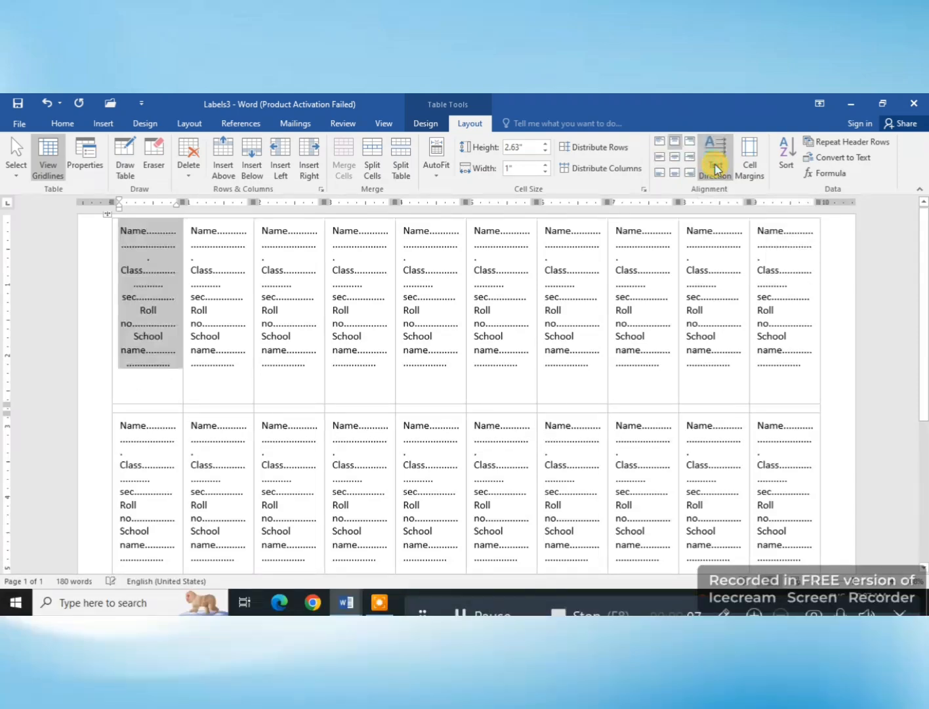
click(715, 170)
click(716, 170)
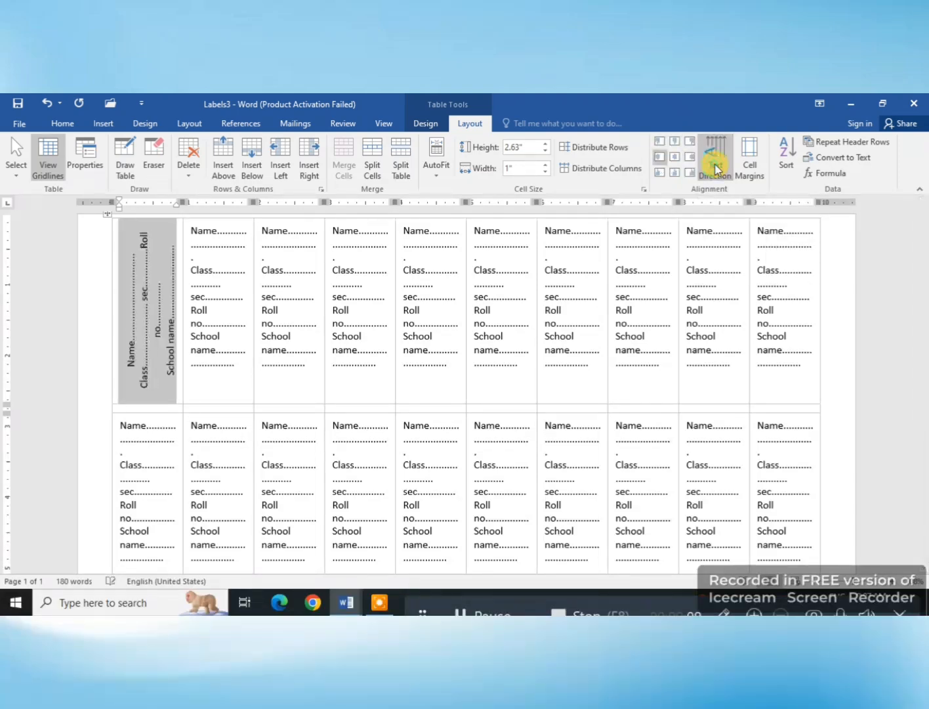
click(716, 170)
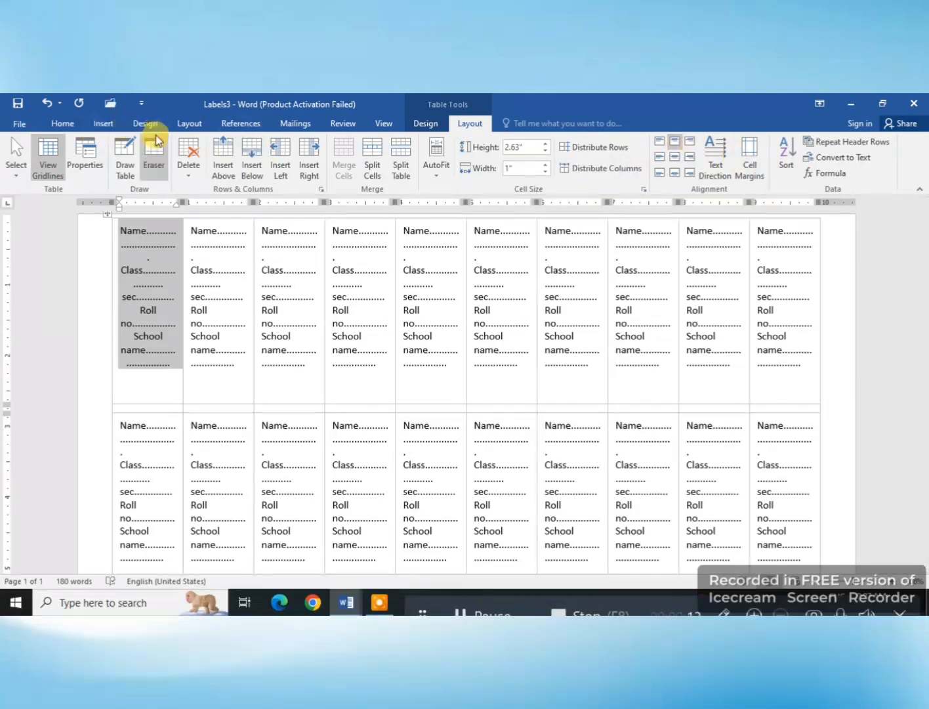
click(295, 123)
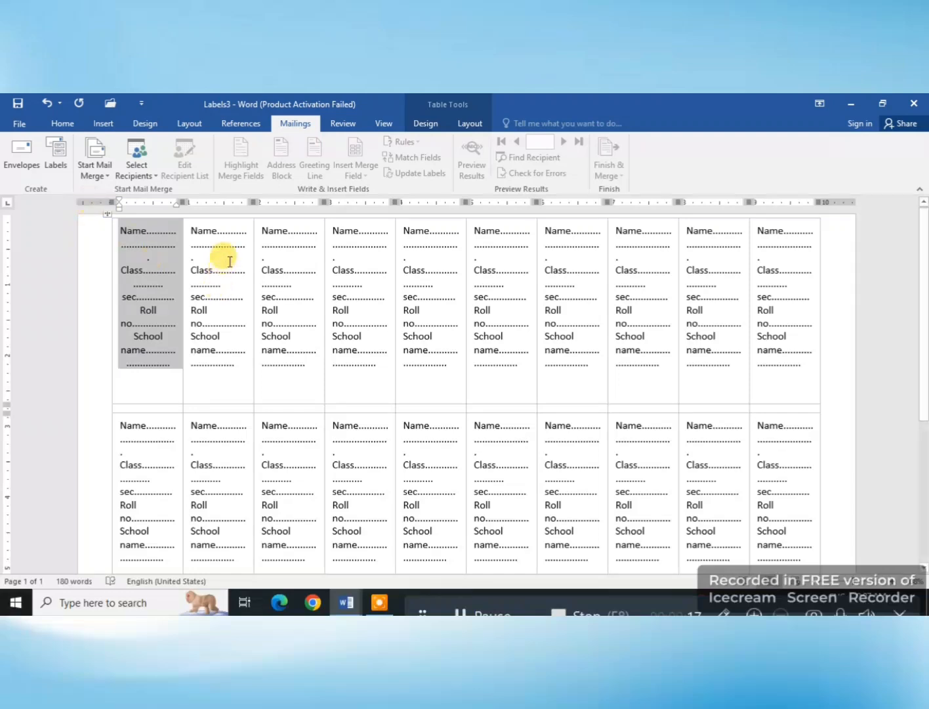
click(425, 123)
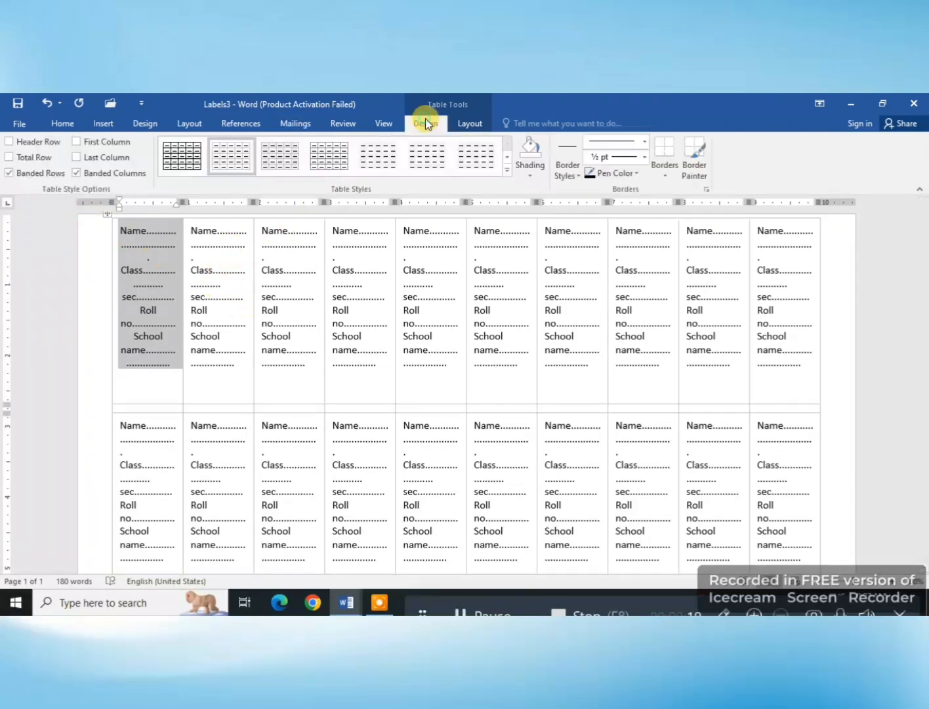
click(519, 169)
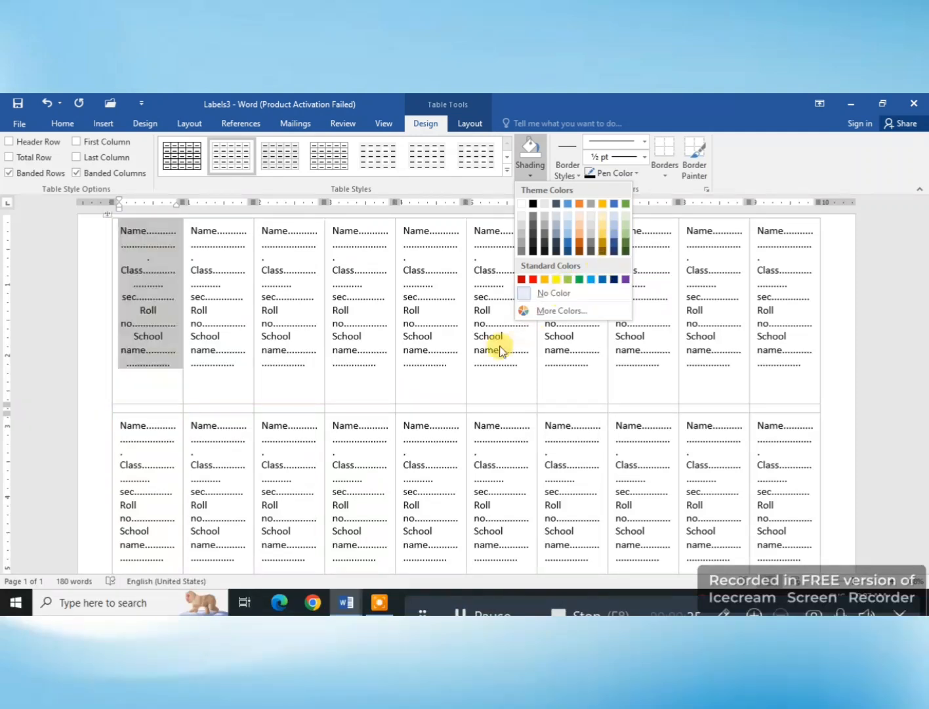
click(436, 362)
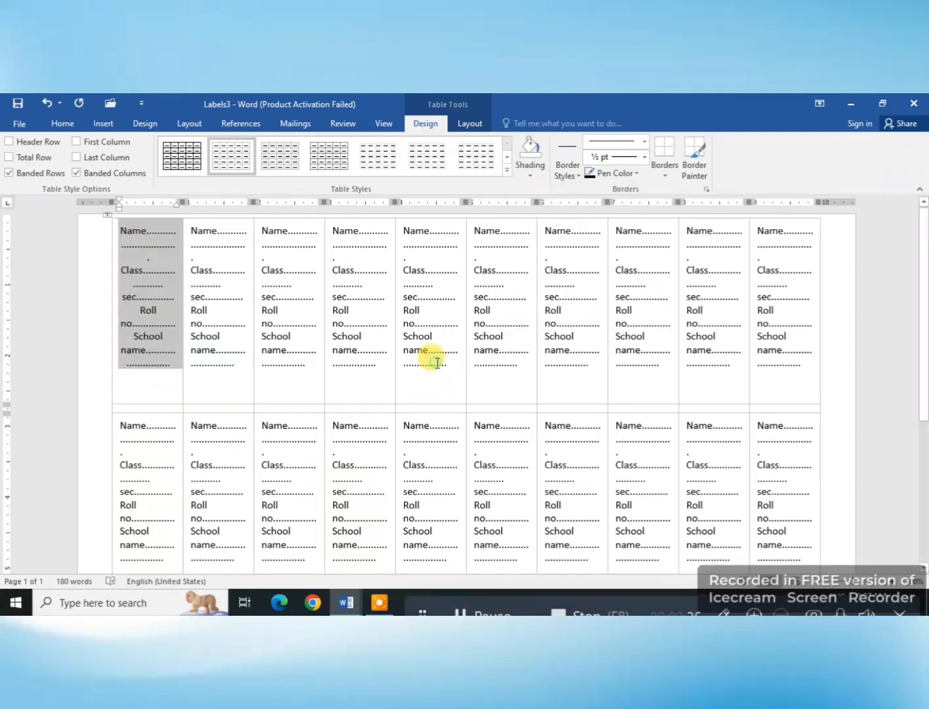
Step: Insert the first picture, the wide Abdul Kalam and Indian flag image, from the "jivani poster" folder on drive D into the first label
click(110, 127)
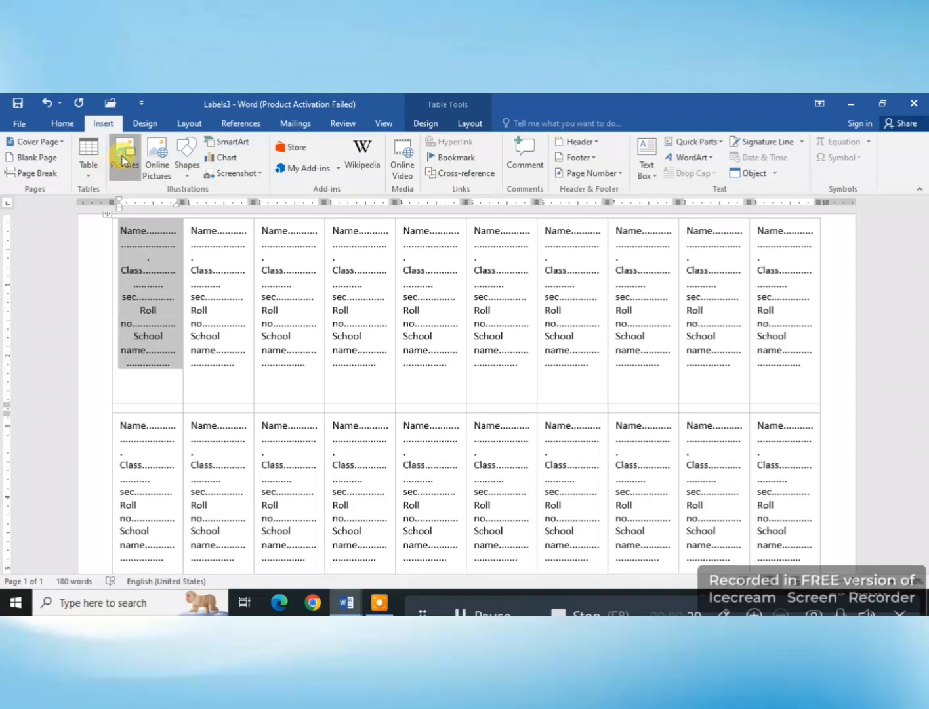
click(123, 161)
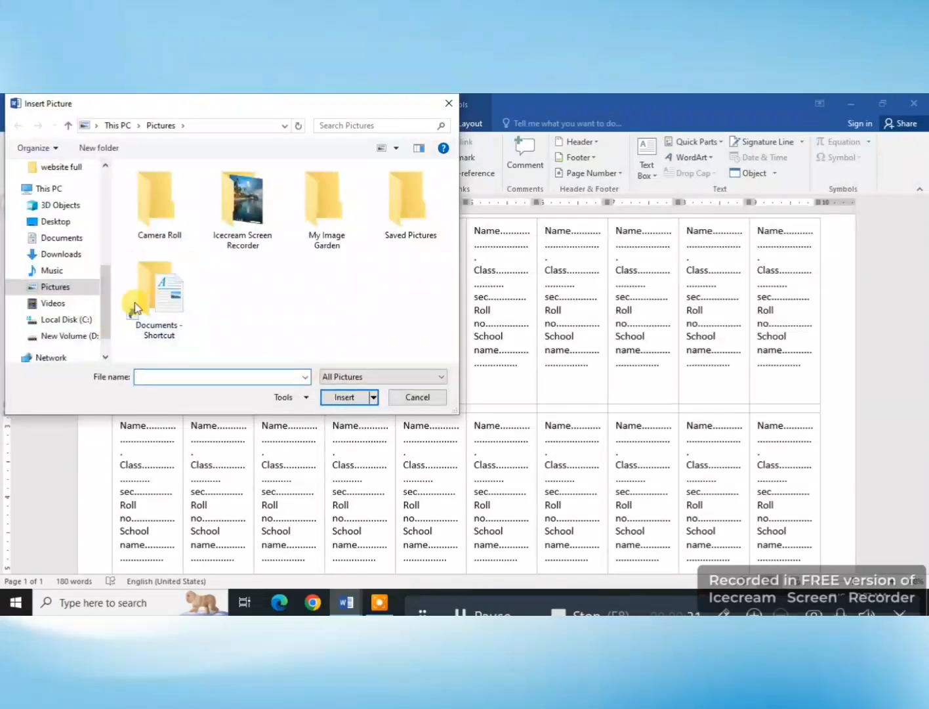
scroll(107, 331, down, 1)
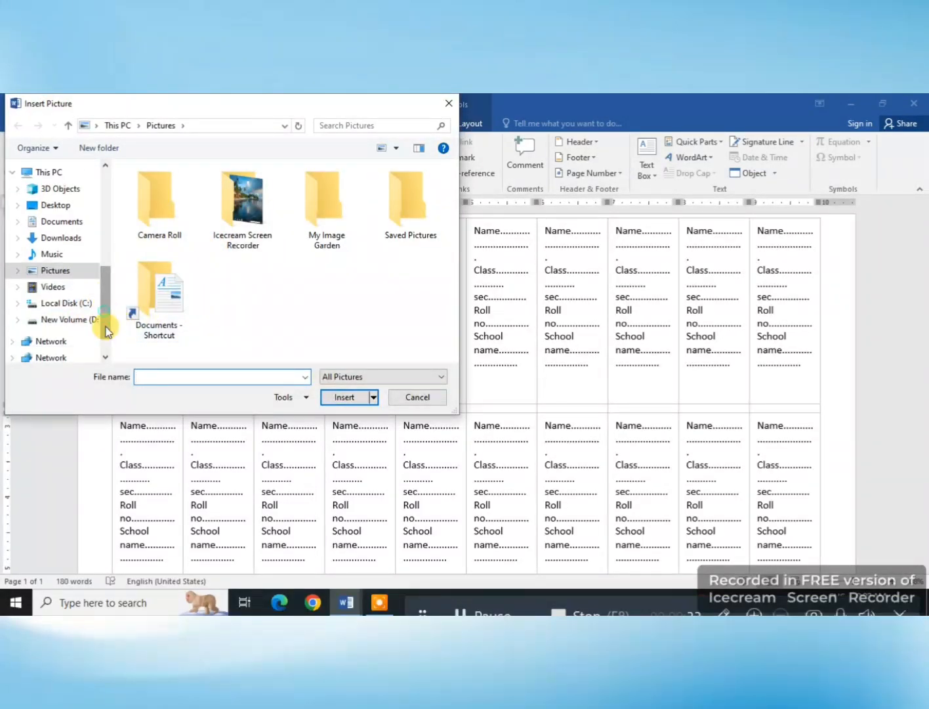
scroll(93, 308, down, 1)
click(86, 284)
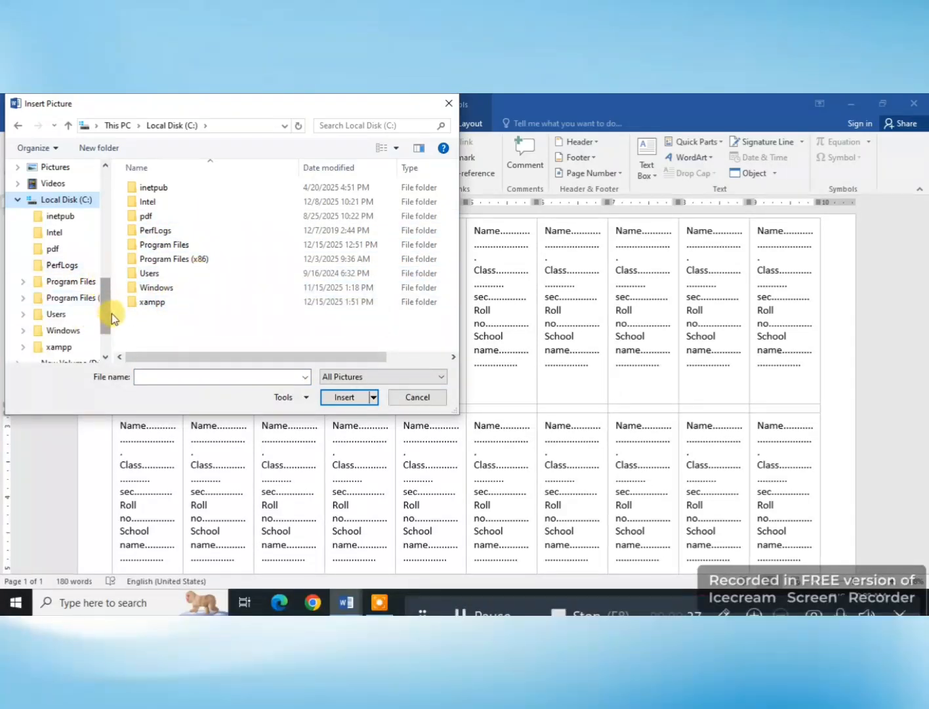
drag(107, 319, 108, 353)
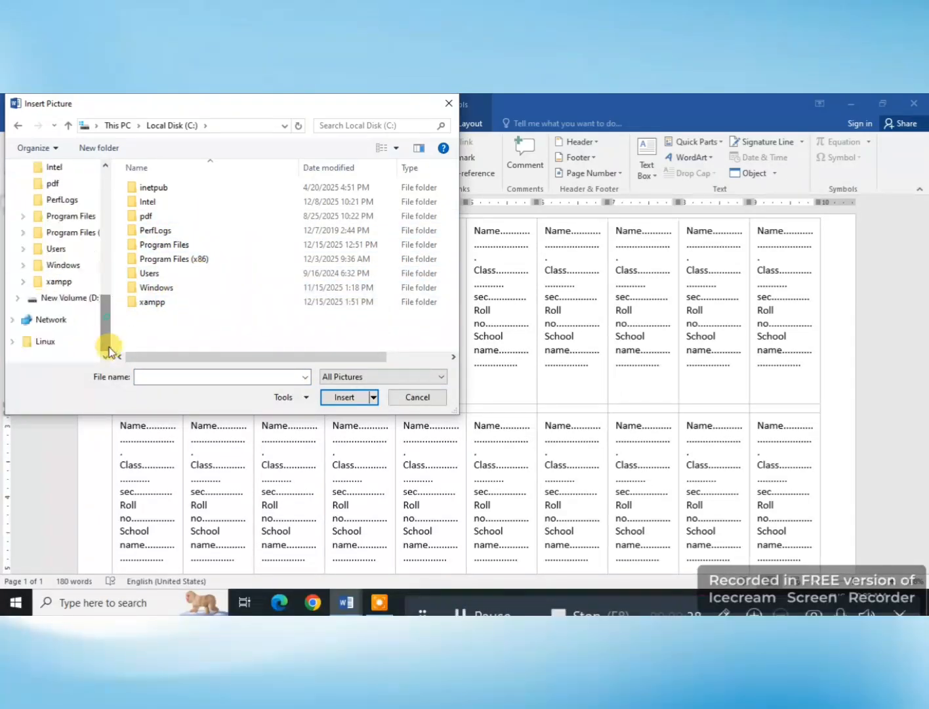
click(74, 301)
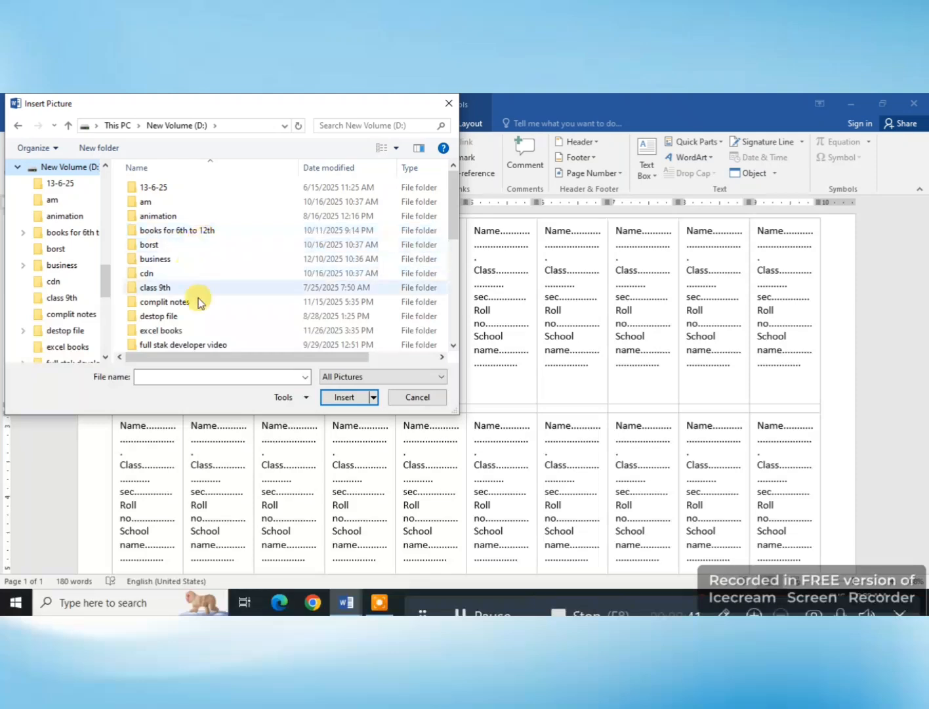
scroll(182, 337, down, 1)
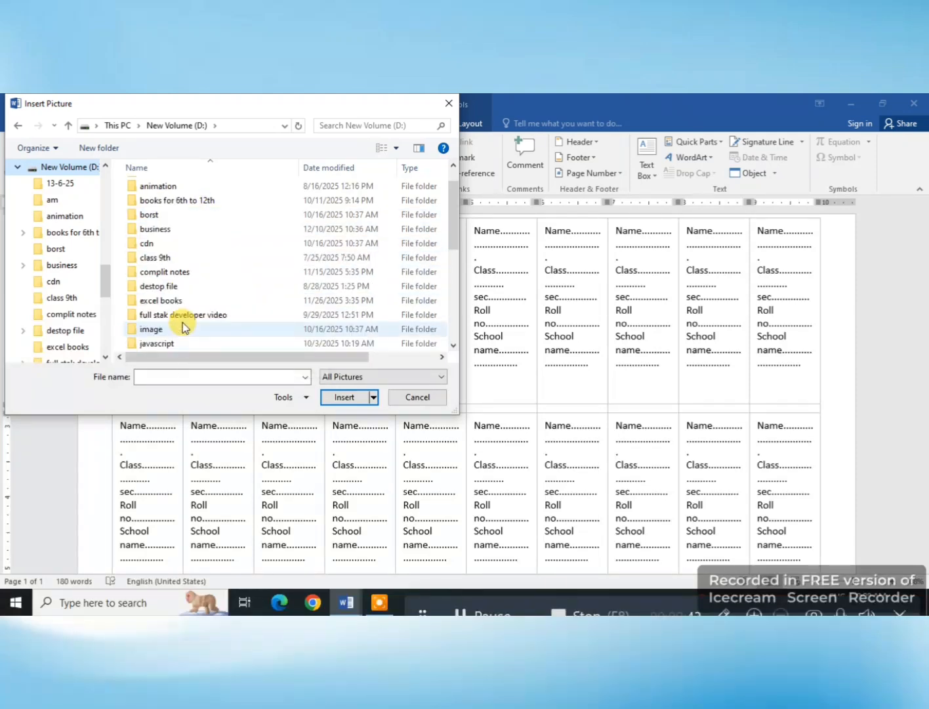
scroll(181, 342, down, 1)
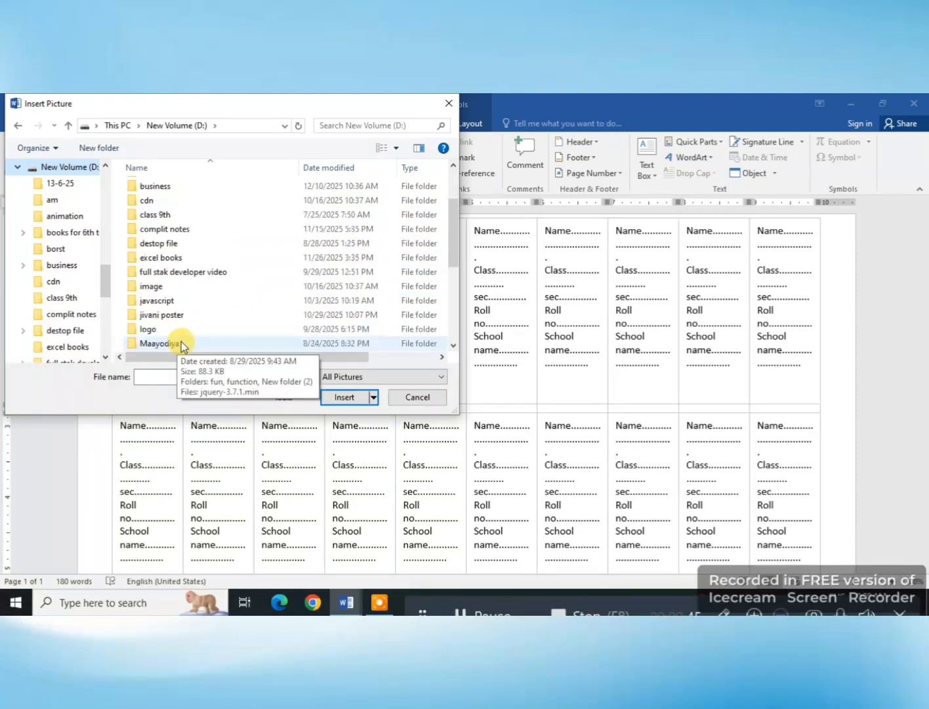
click(182, 316)
double_click(180, 316)
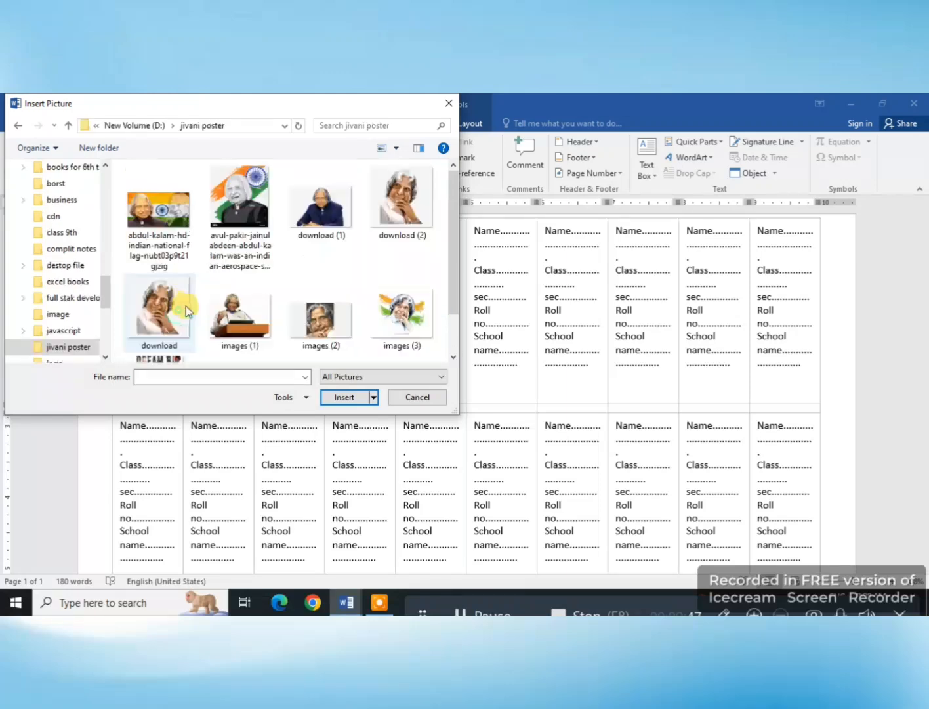
double_click(160, 203)
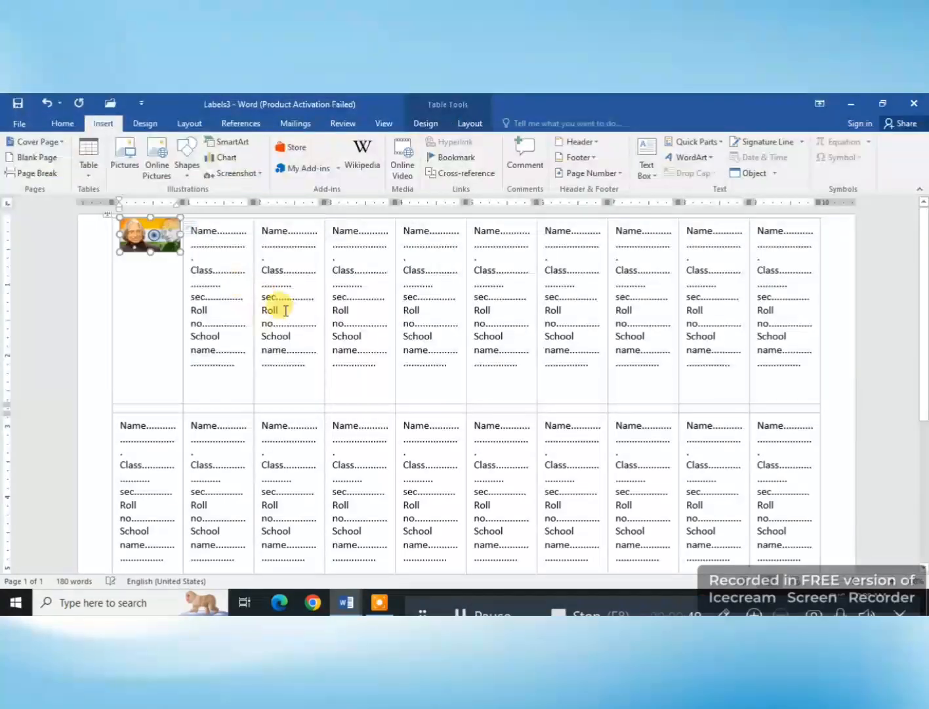
Step: Enlarge the inserted picture to about 2.86" by 5.08" and set its text wrapping to In Front of Text
drag(188, 264, 336, 407)
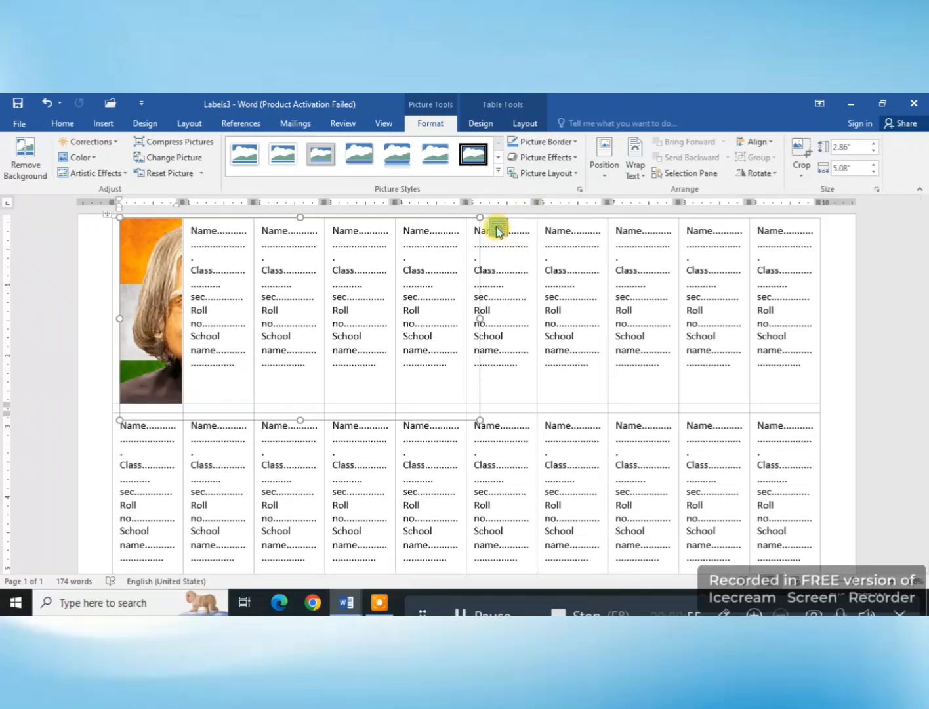
click(499, 228)
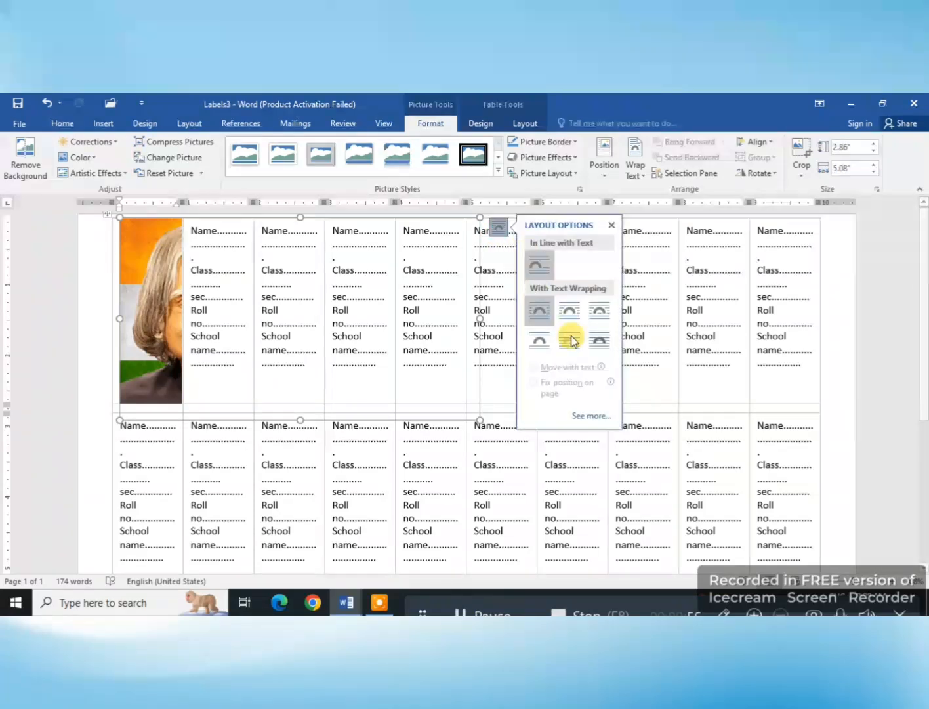
click(601, 354)
click(636, 168)
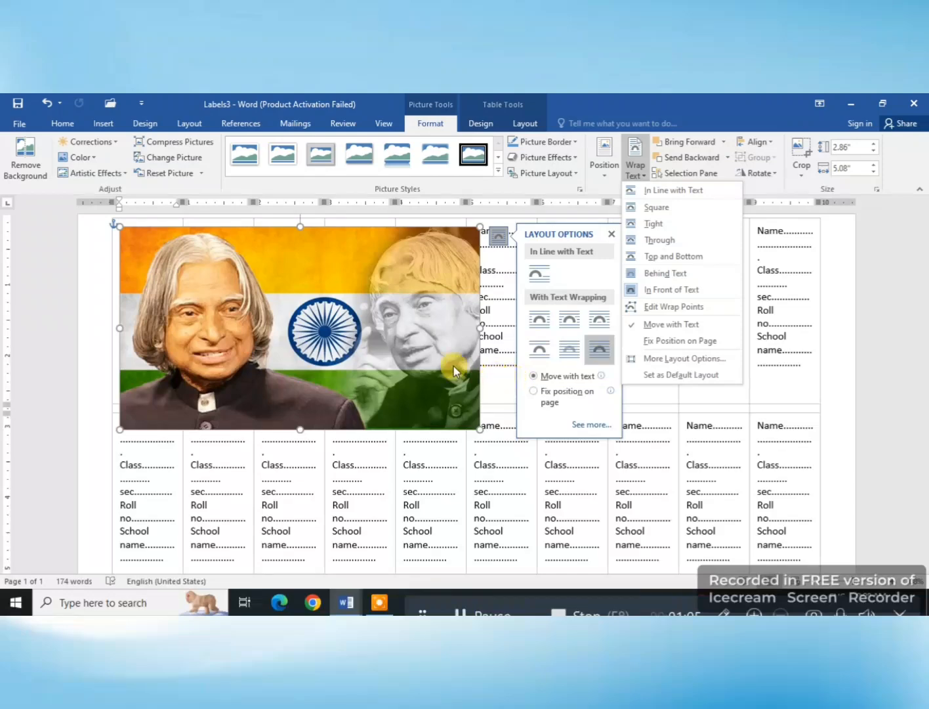
click(410, 351)
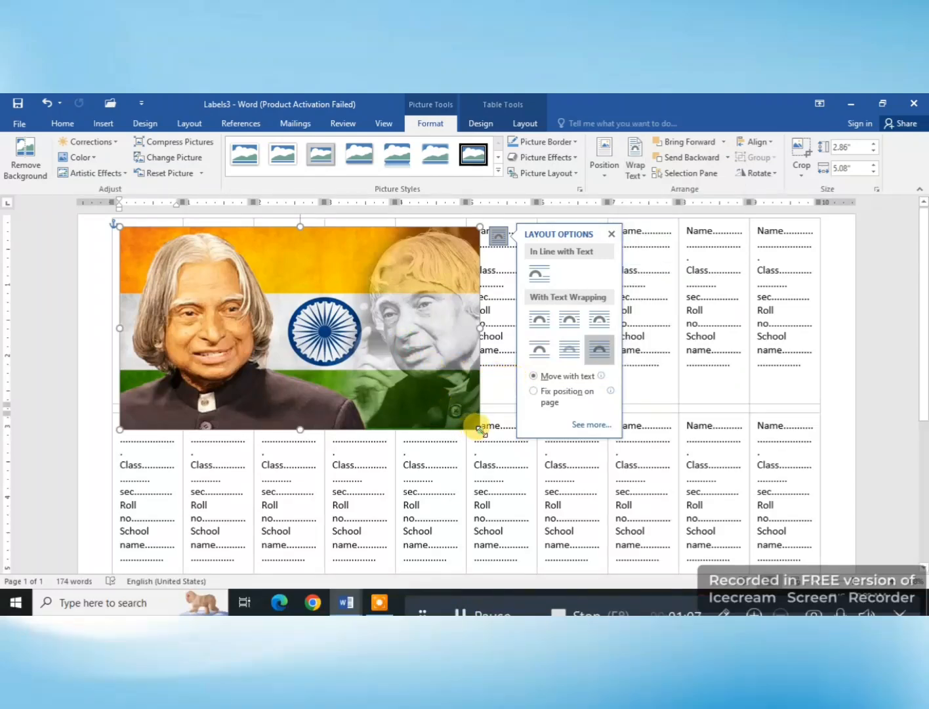
Step: Enlarge the picture across the label columns to about 5.81" by 9.81" and place it Behind Text
drag(480, 429, 815, 468)
mouse_move(468, 236)
mouse_down()
mouse_move(468, 195)
mouse_move(468, 221)
mouse_up()
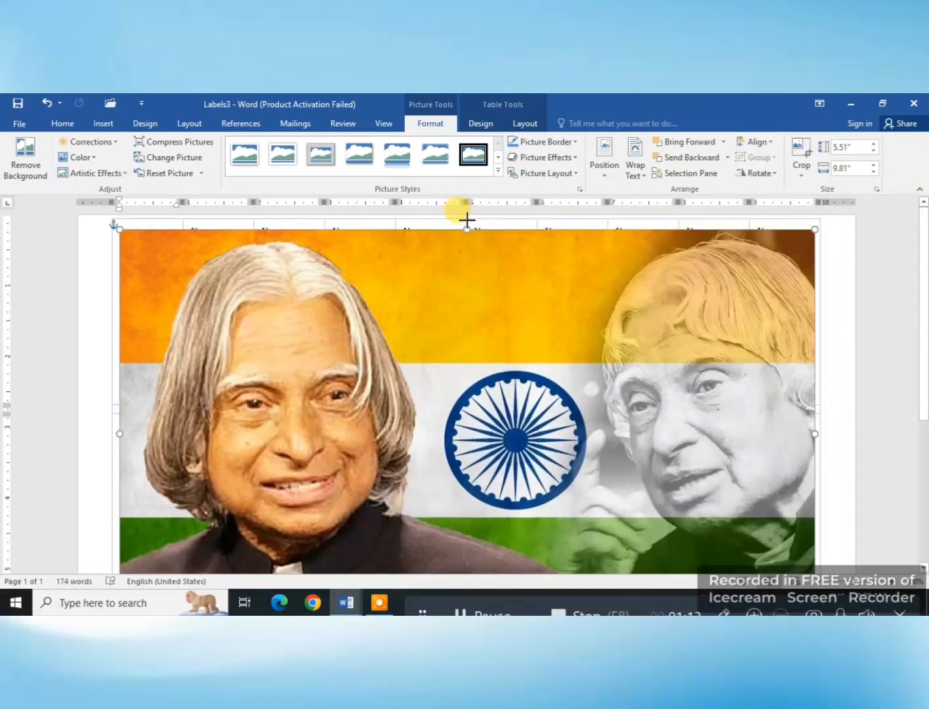
click(630, 181)
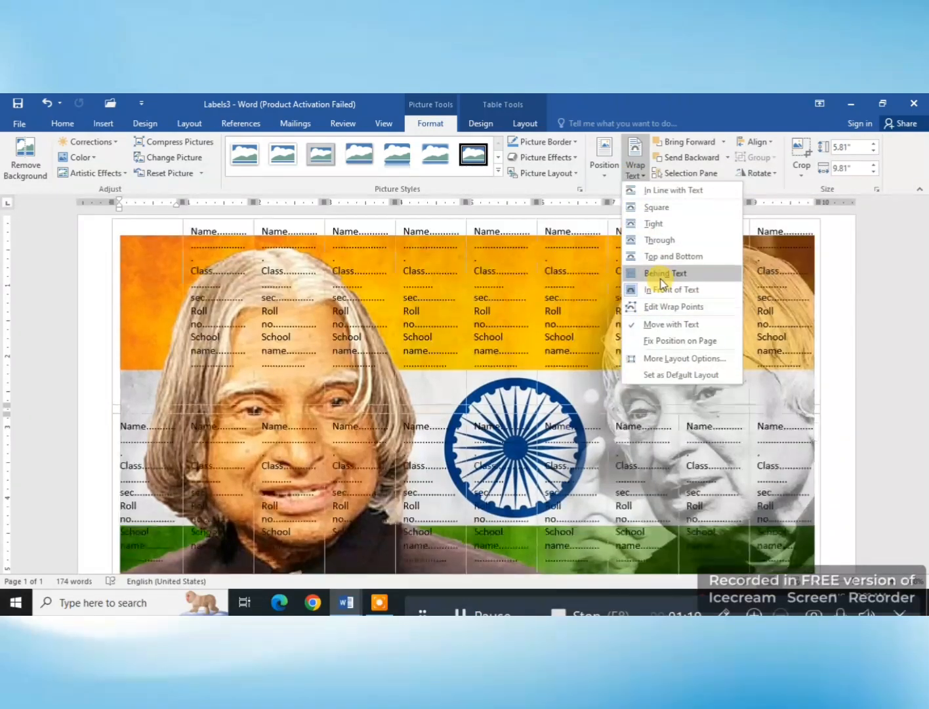
click(661, 275)
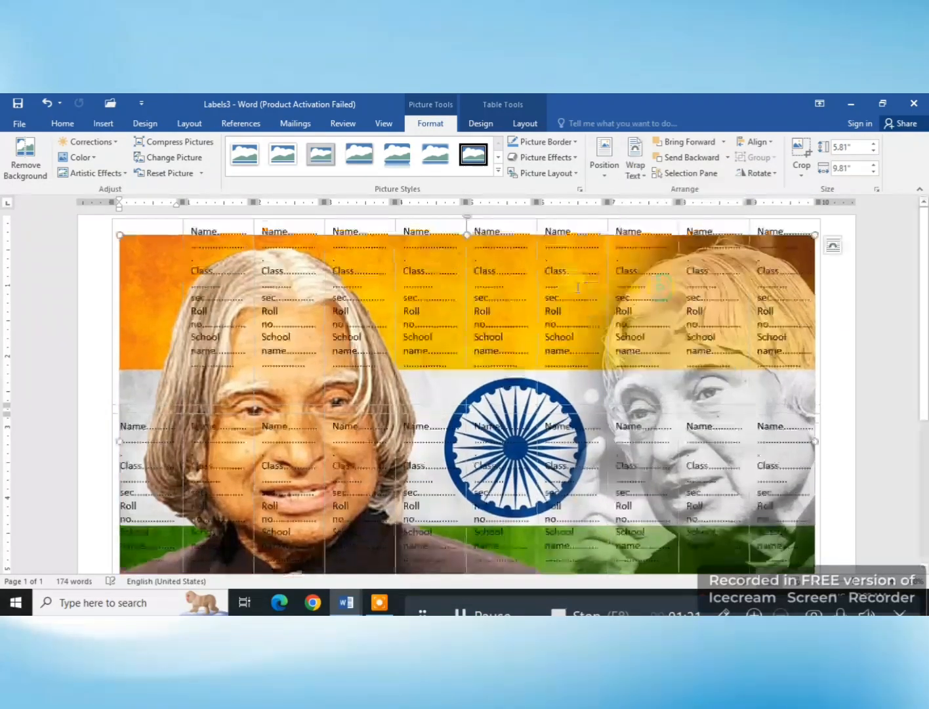
Step: Stretch the background picture's top, left and bottom edges to about 8.09" high by 10.09" wide, covering the whole label table
drag(463, 207, 448, 191)
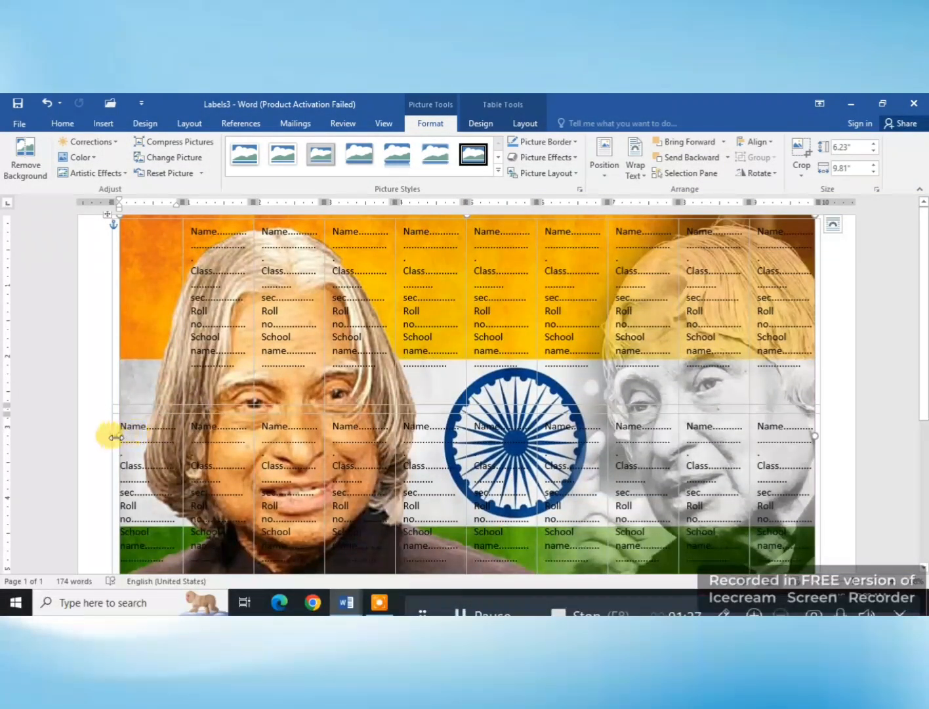
drag(117, 438, 97, 439)
scroll(776, 434, down, 6)
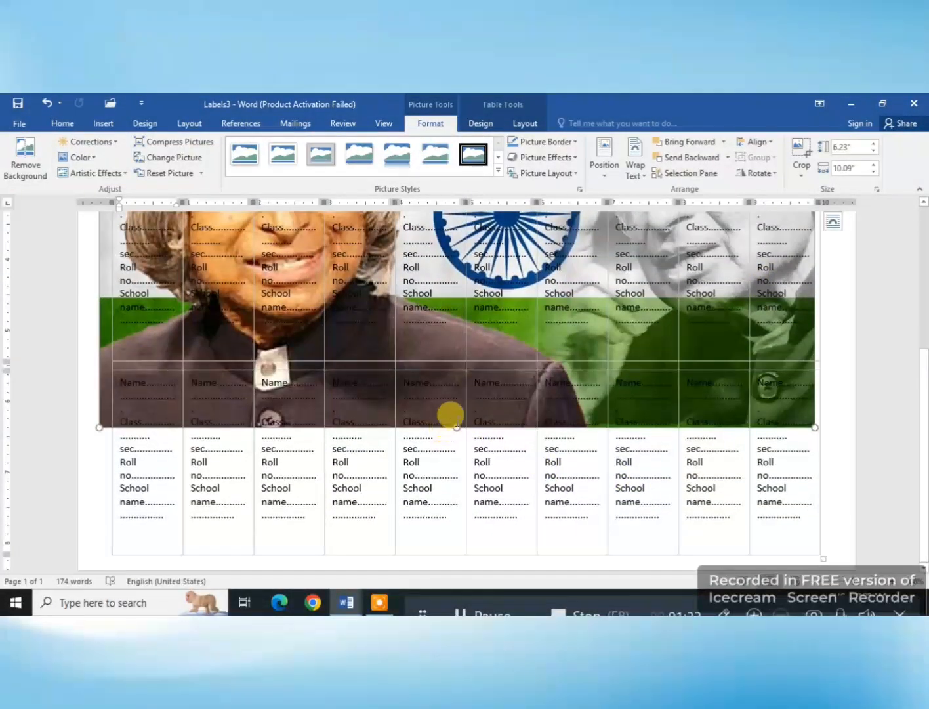
drag(456, 427, 457, 567)
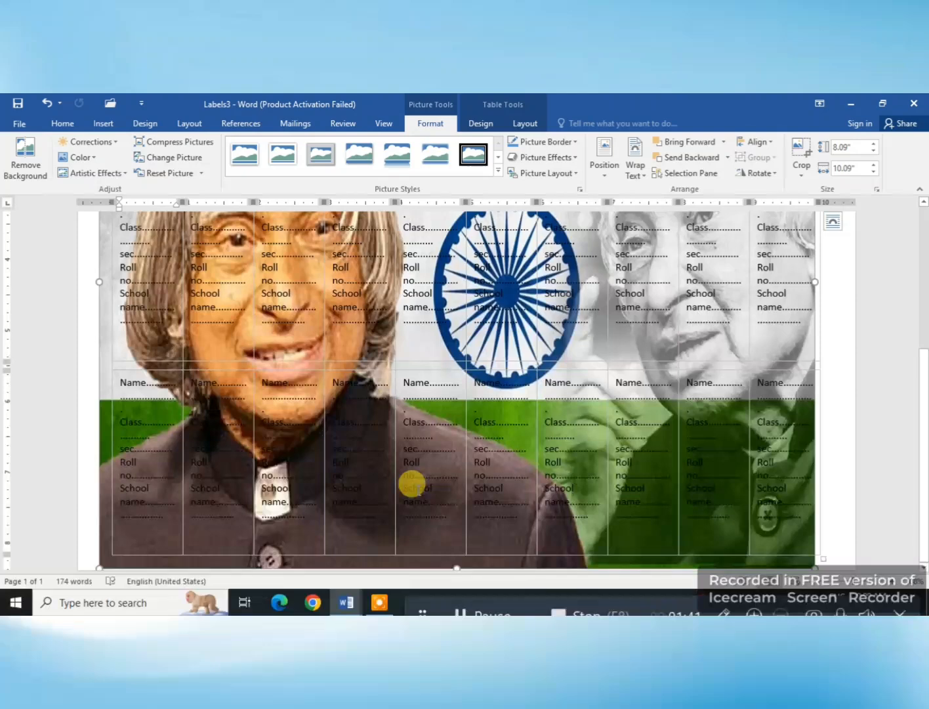
Step: Create a blank document, start a Letters mail merge in it and begin typing a new recipient list
key(ctrl+n)
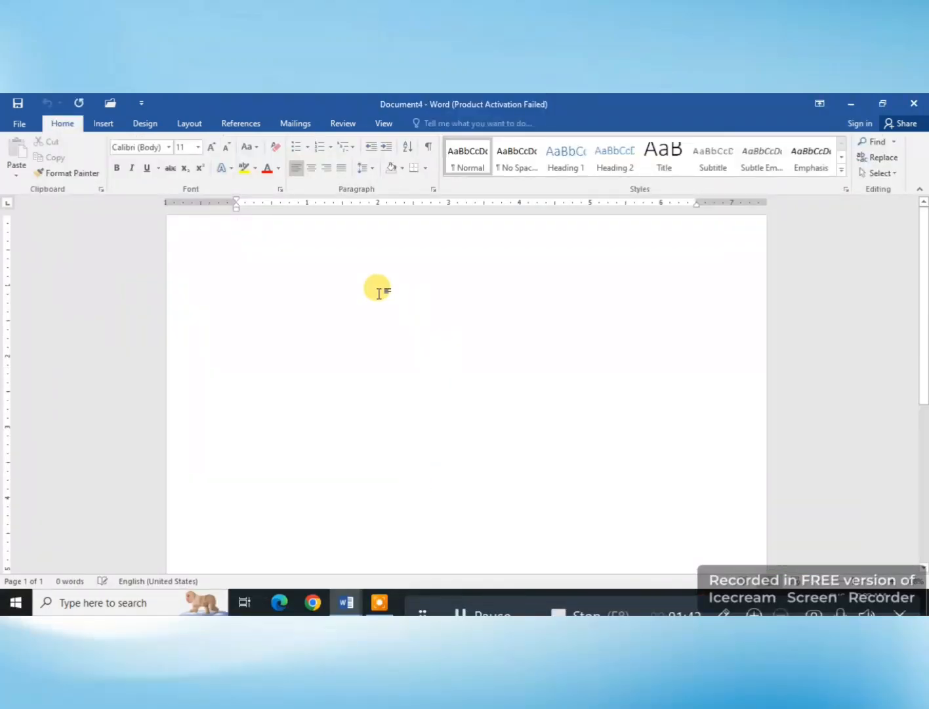
click(297, 125)
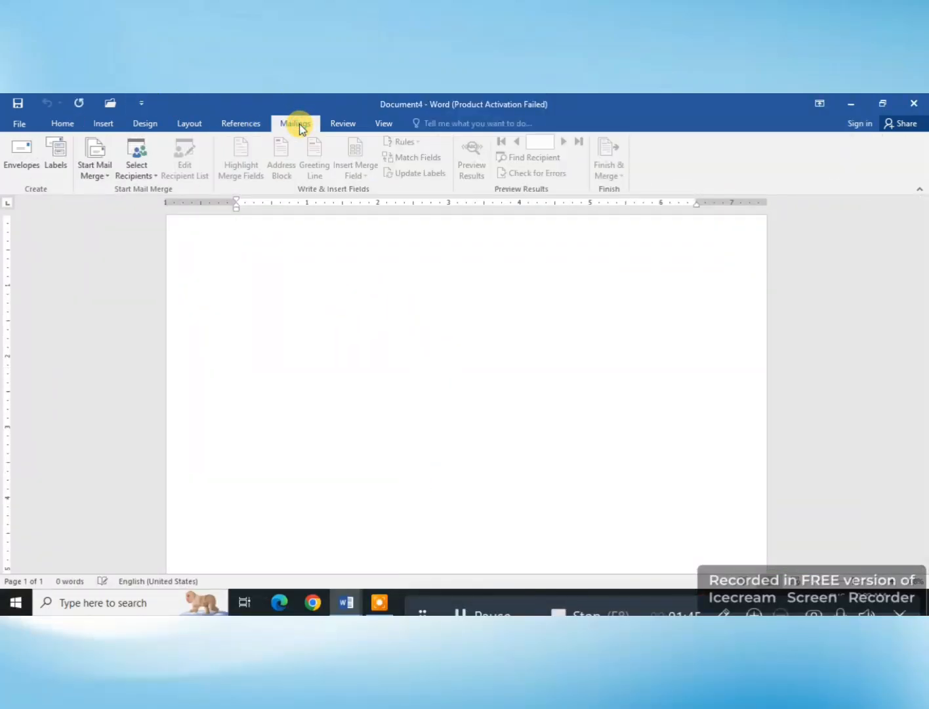
click(93, 176)
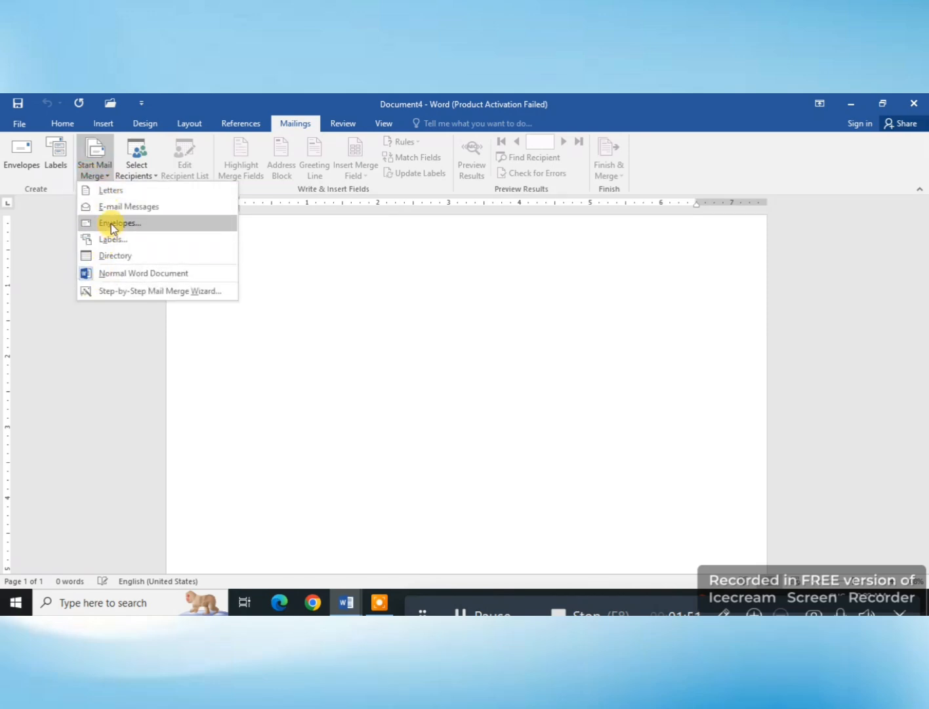
click(112, 190)
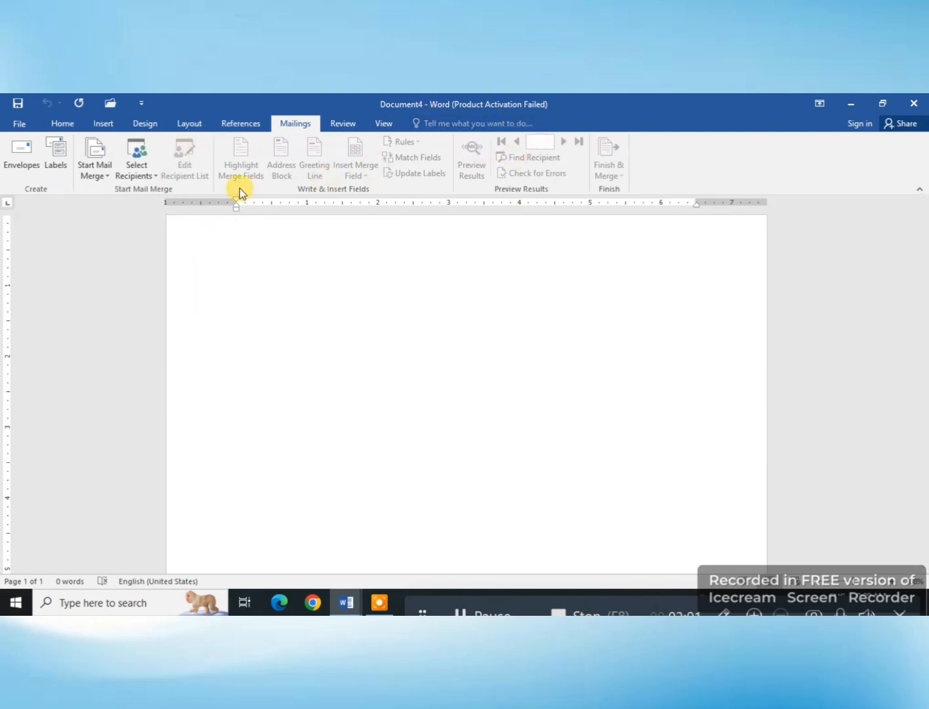
click(145, 168)
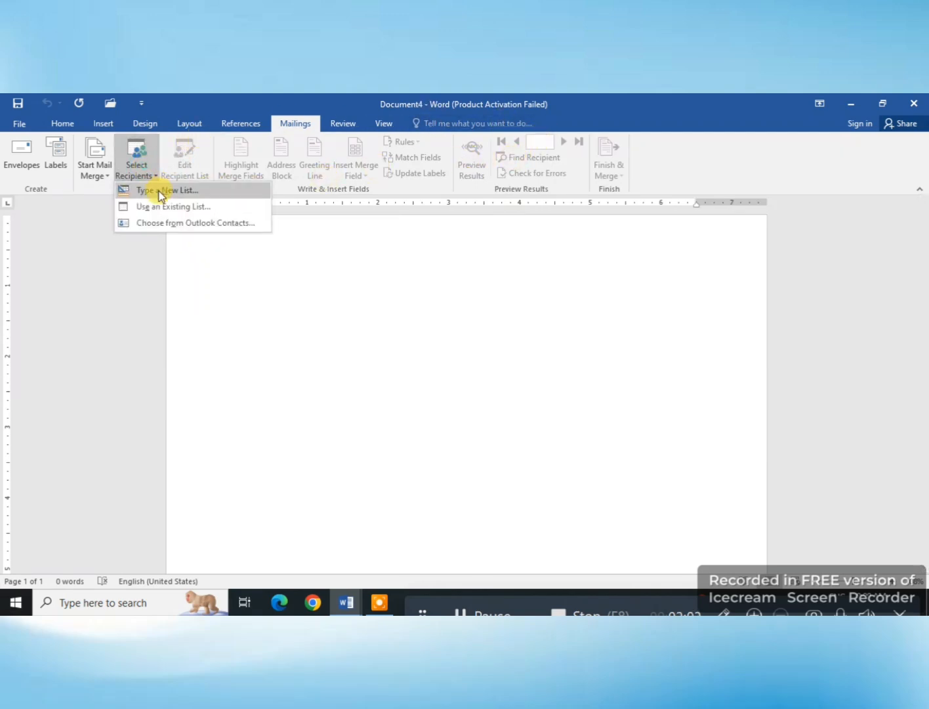
click(159, 191)
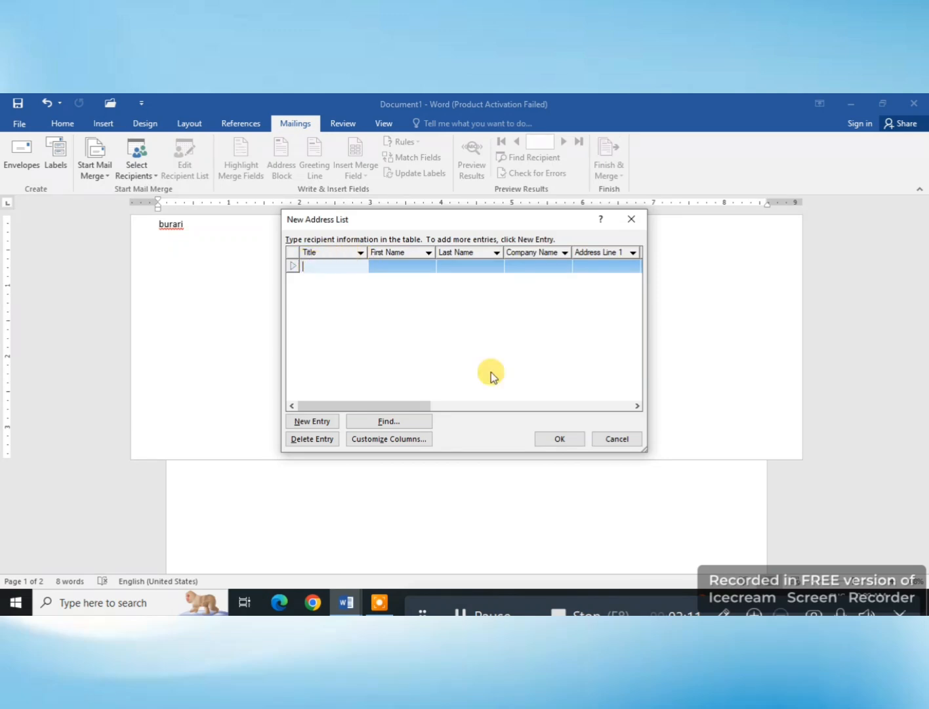
Step: Add a blank second entry to the new address list and delete it again
drag(420, 406, 365, 437)
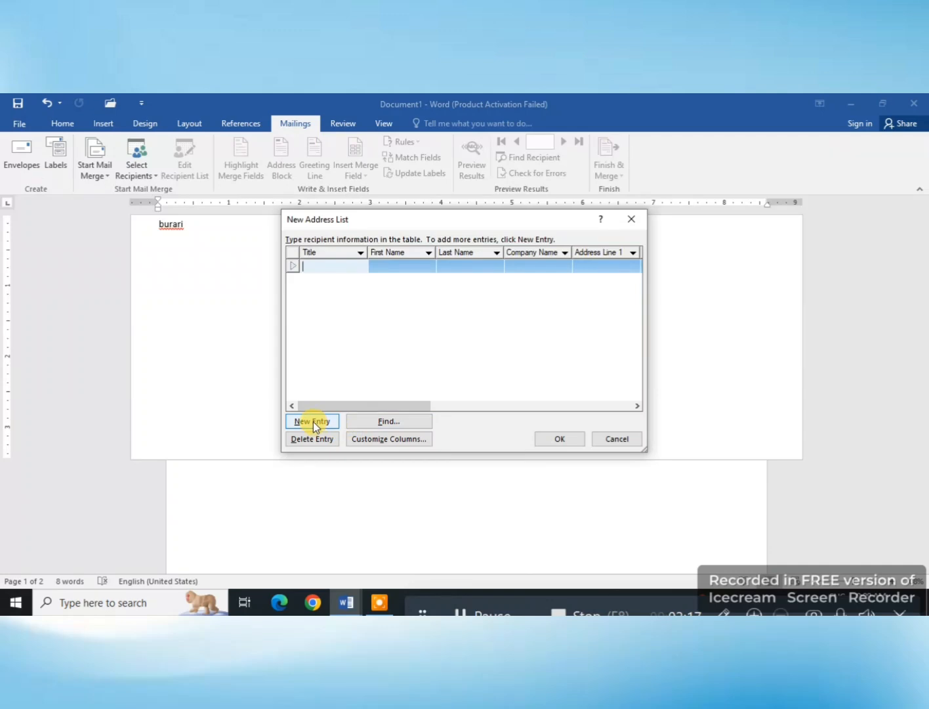
click(313, 421)
click(373, 422)
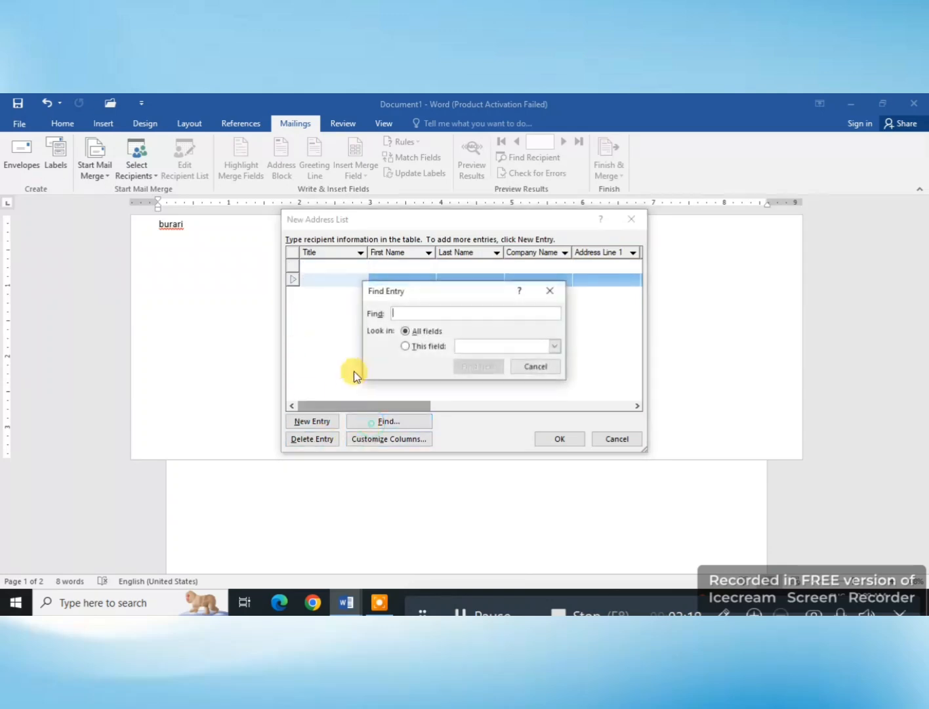
click(549, 292)
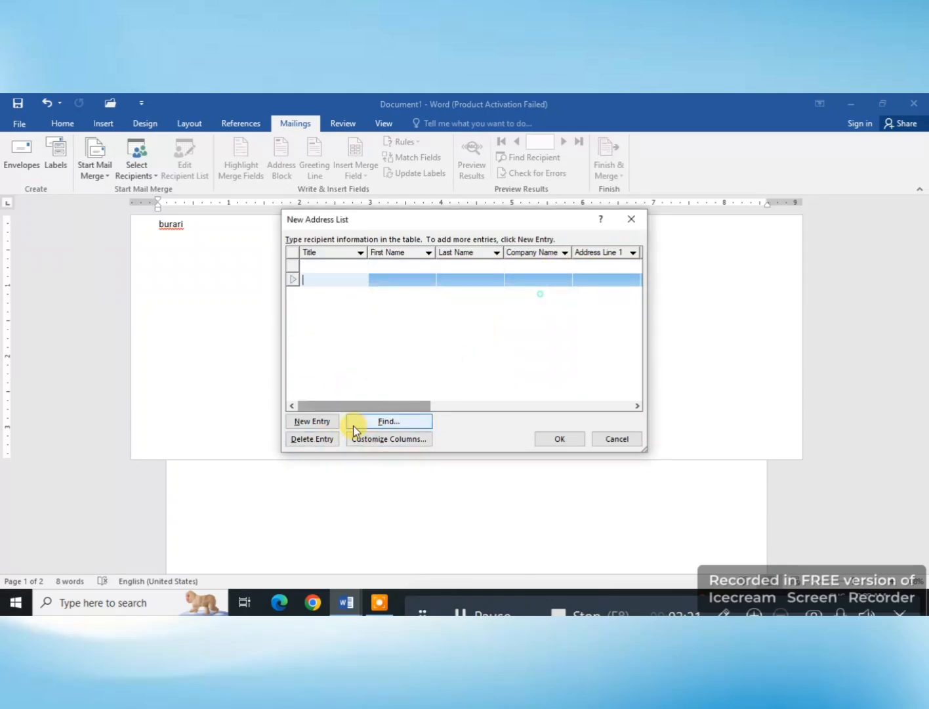
click(322, 439)
click(441, 385)
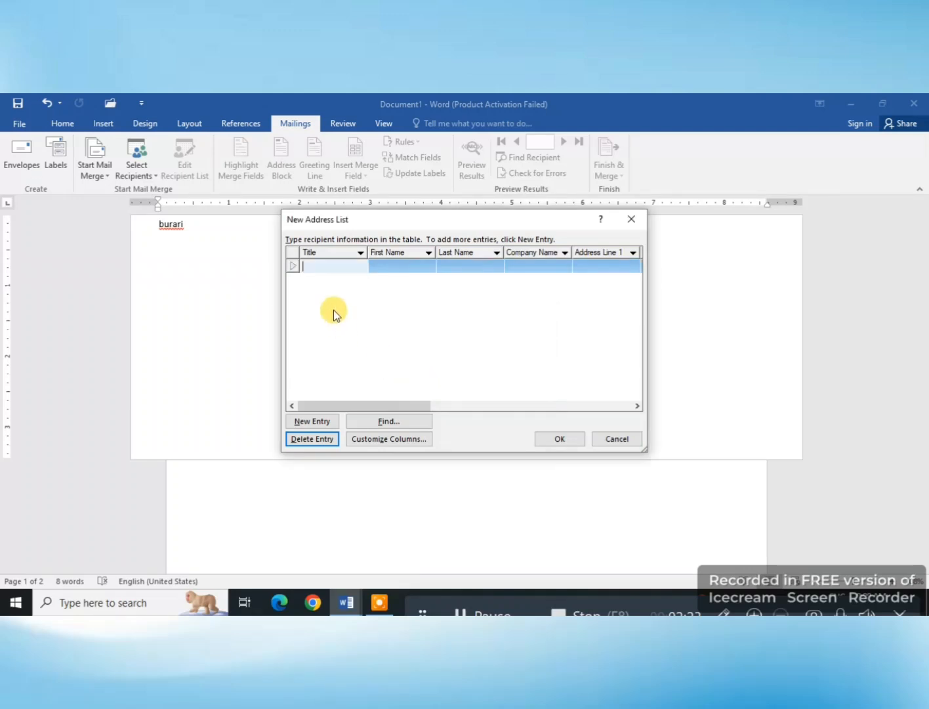
Step: Customize the address list columns by deleting the Title field
click(396, 440)
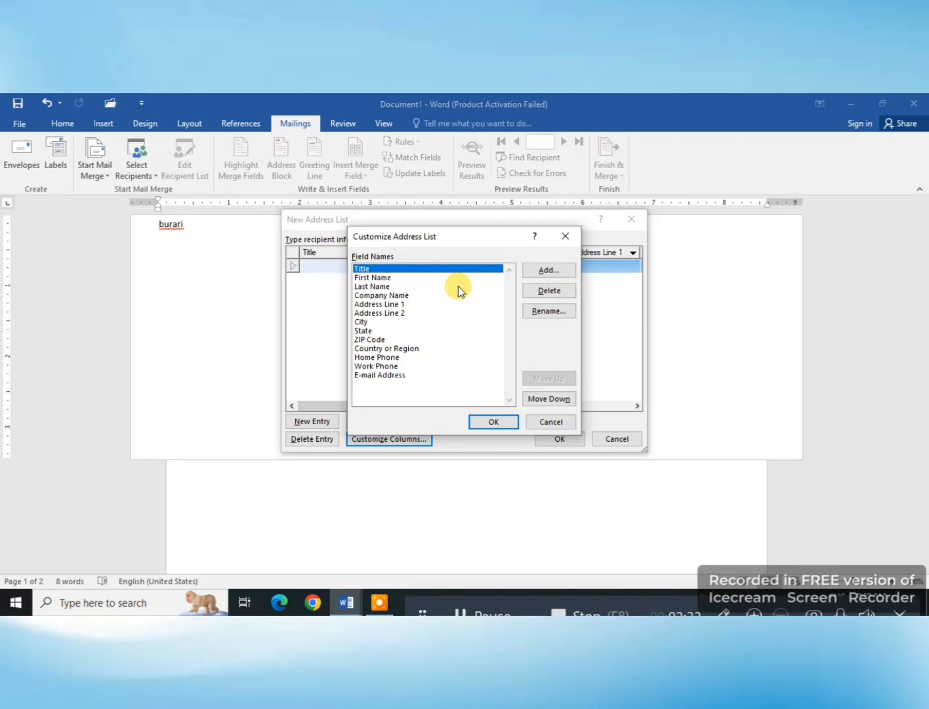
click(556, 294)
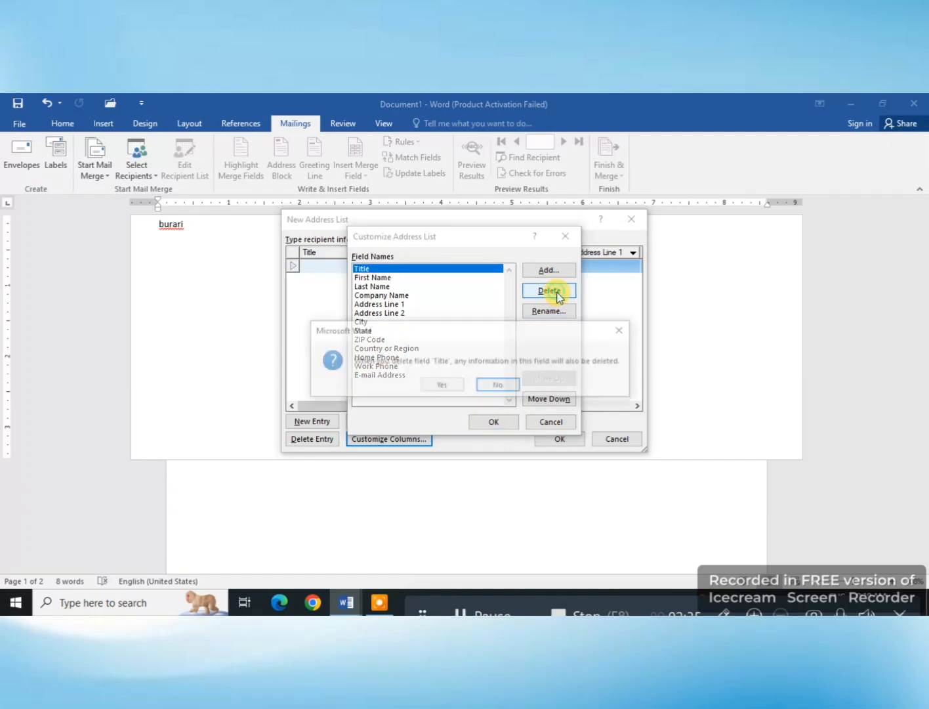
click(433, 384)
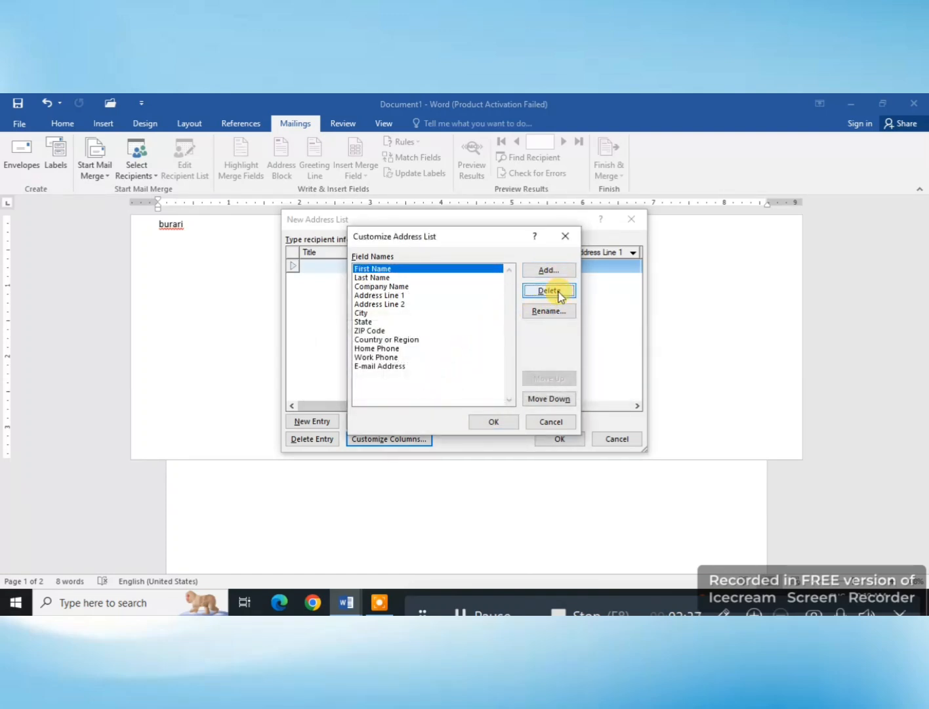
Step: Delete the First Name, Last Name, Company Name, Address Line 1 and Address Line 2 fields from the address list columns
click(558, 291)
click(447, 386)
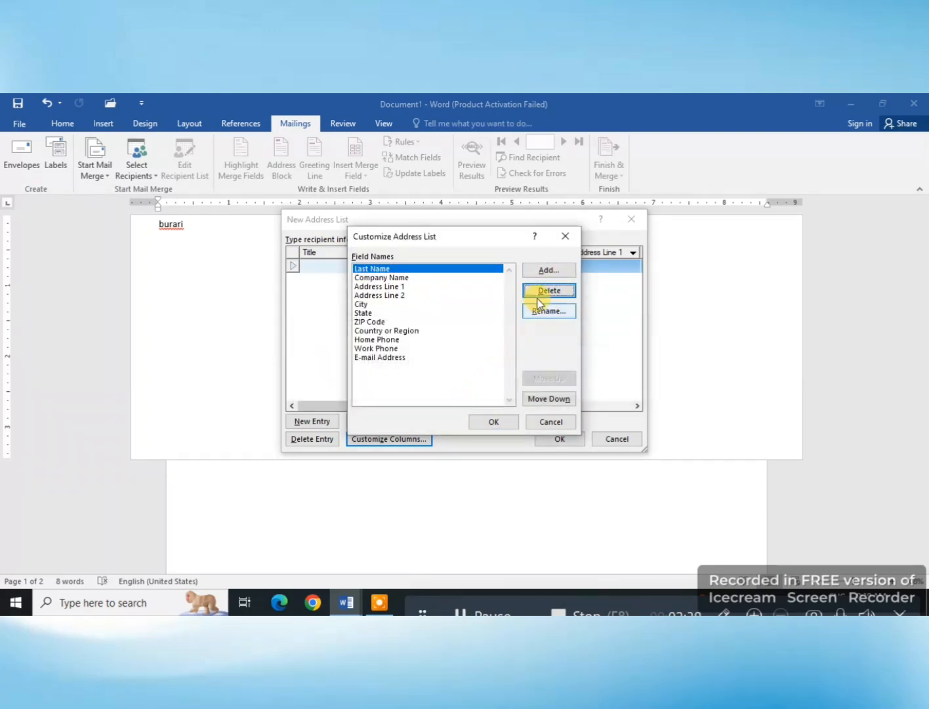
click(541, 292)
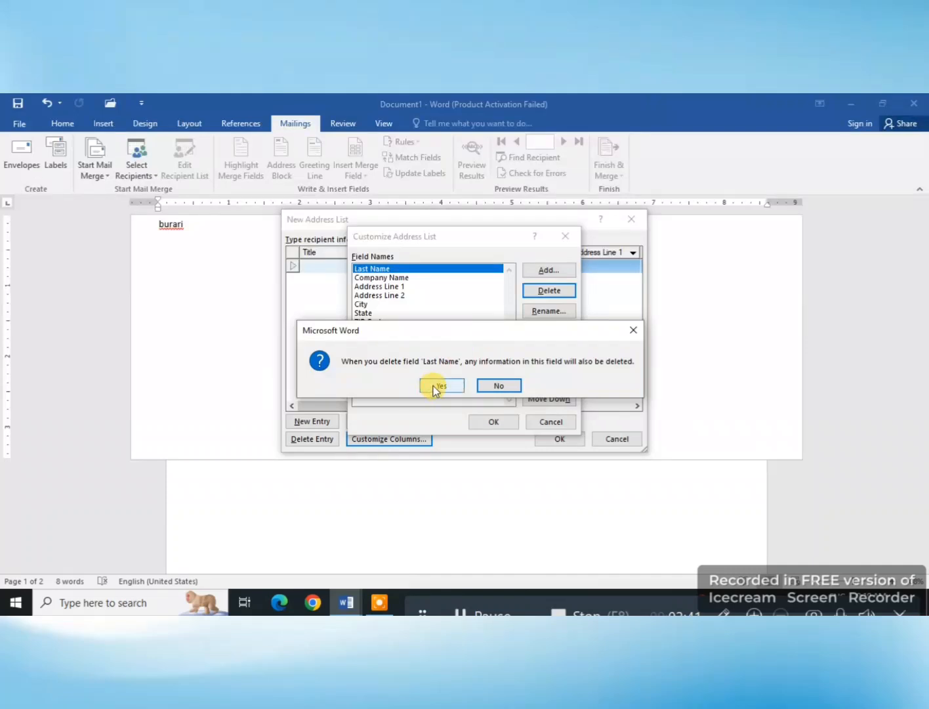
click(433, 386)
click(547, 291)
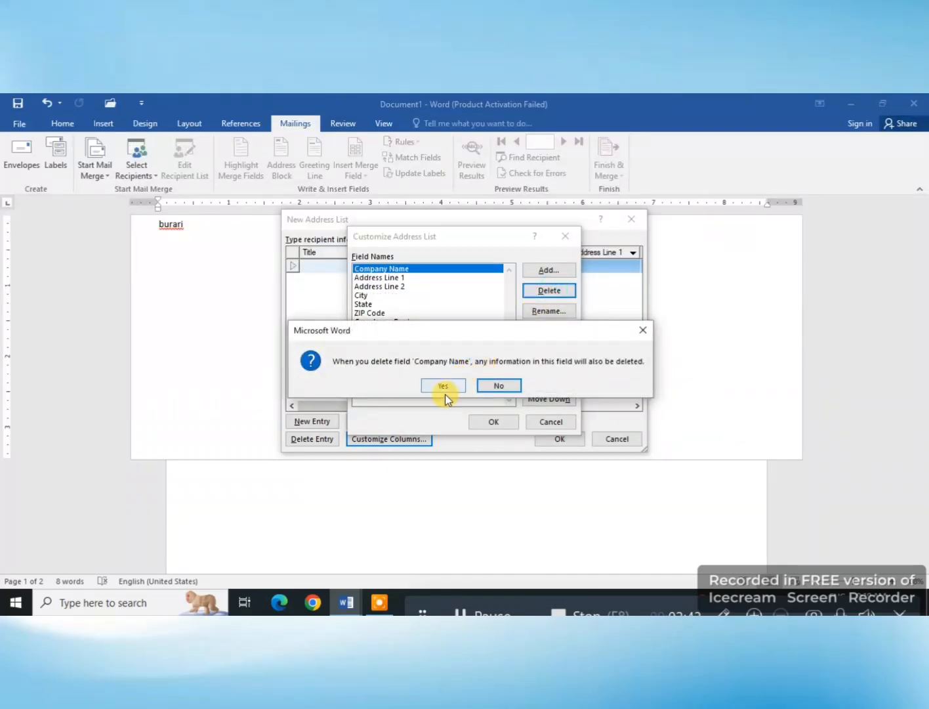
click(443, 387)
click(547, 291)
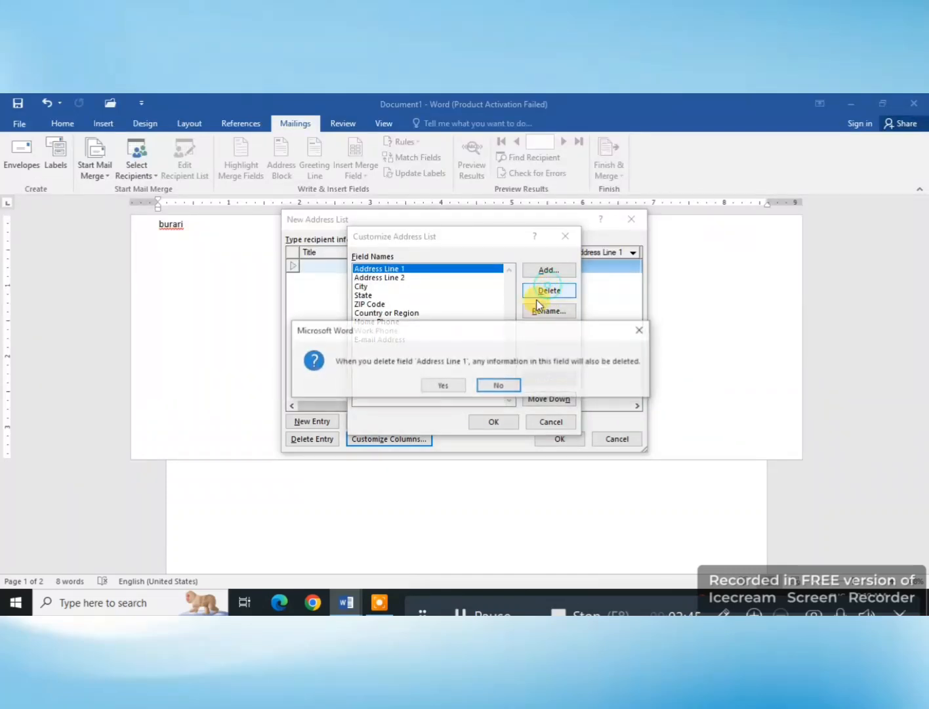
click(447, 386)
click(544, 291)
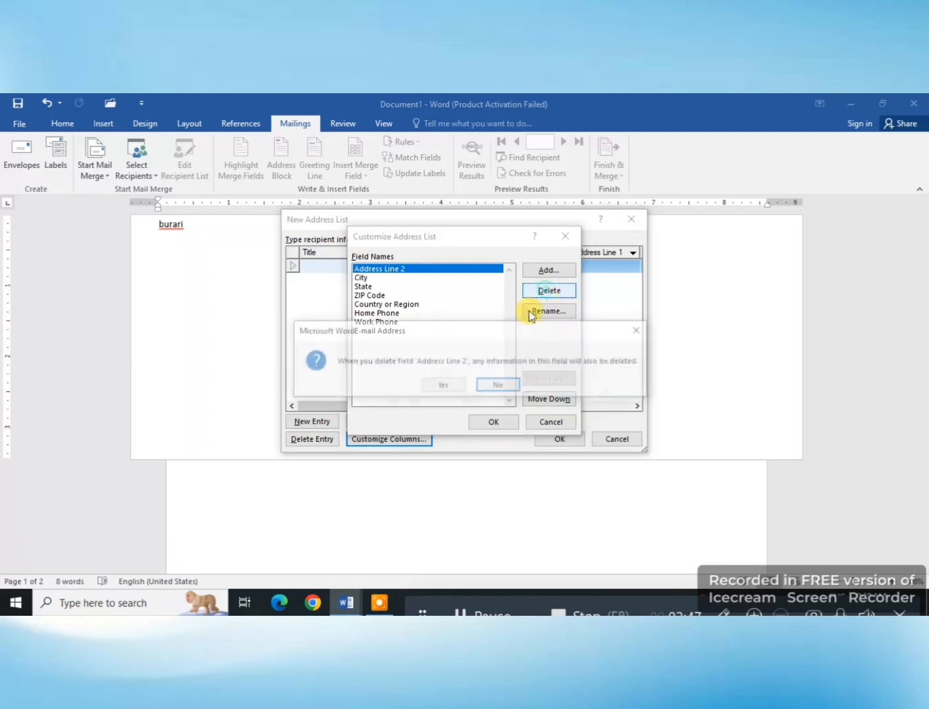
click(444, 386)
Step: Delete the City, State, ZIP Code, Country or Region, Home Phone and Work Phone fields, keeping only E-mail Address
click(549, 291)
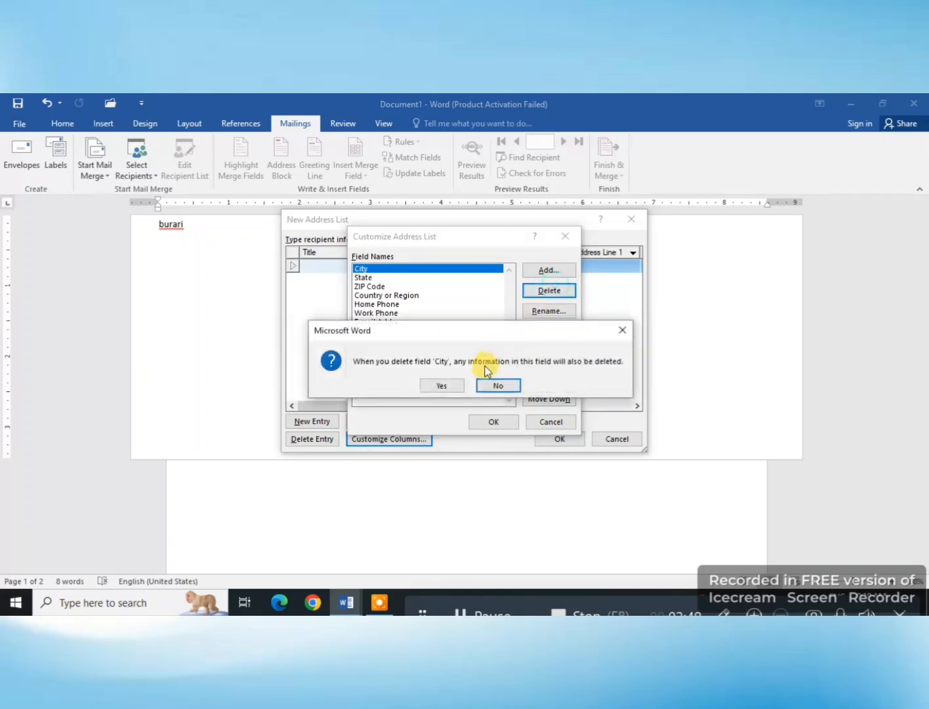
click(451, 387)
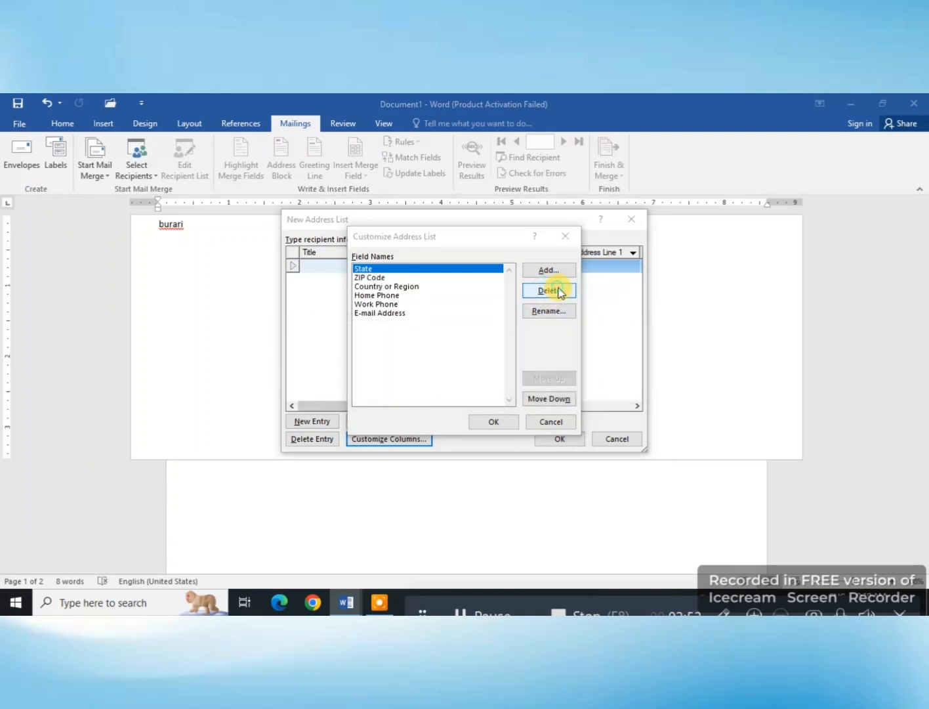
click(550, 291)
click(441, 386)
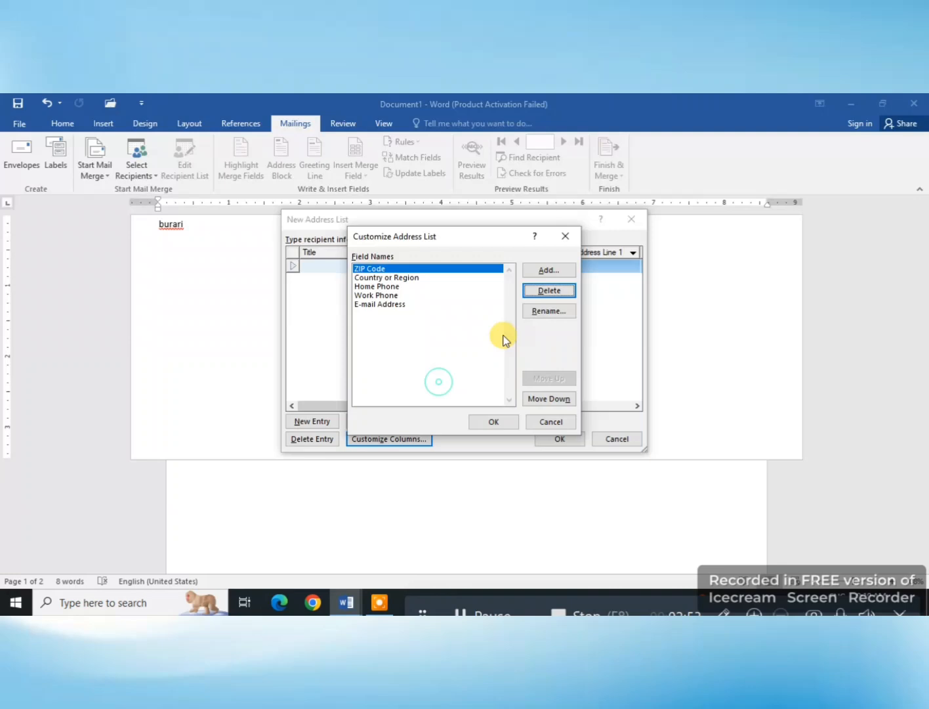
click(549, 291)
click(453, 386)
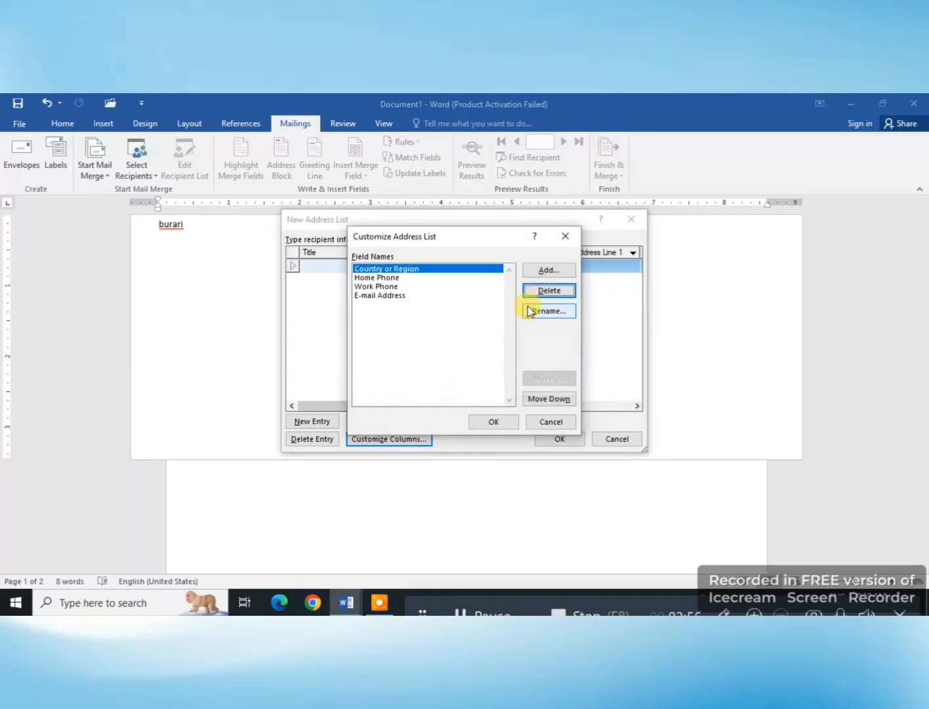
click(543, 291)
click(446, 387)
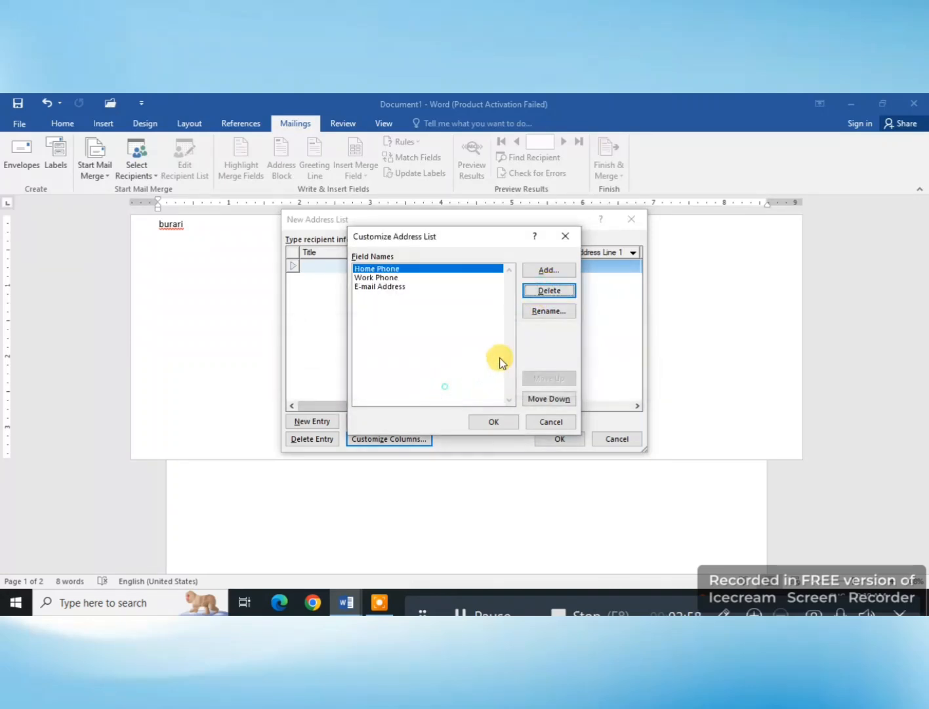
click(548, 293)
click(447, 385)
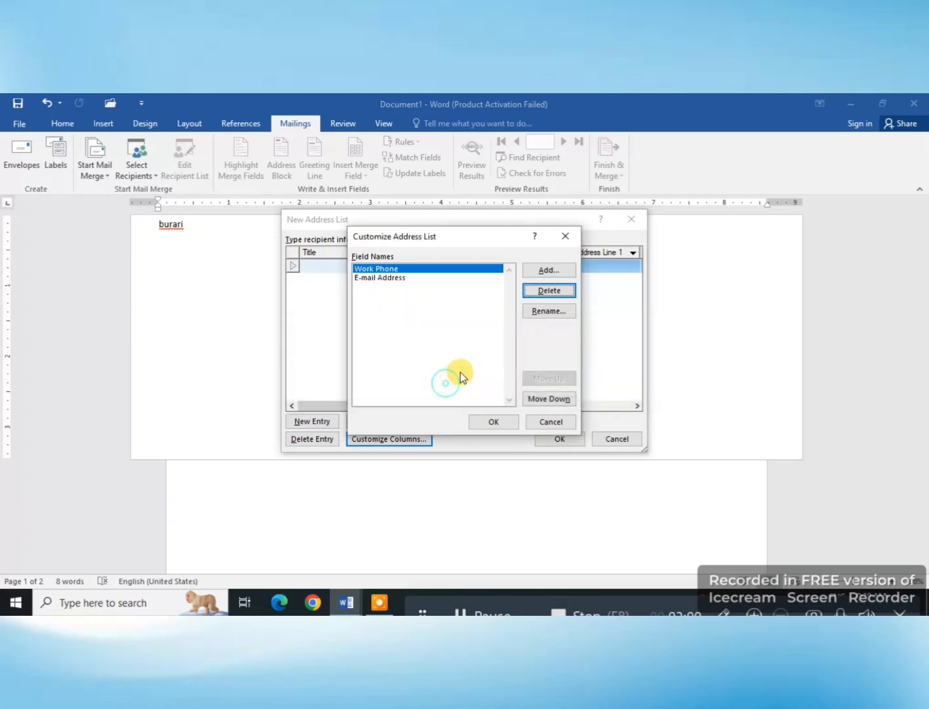
click(557, 291)
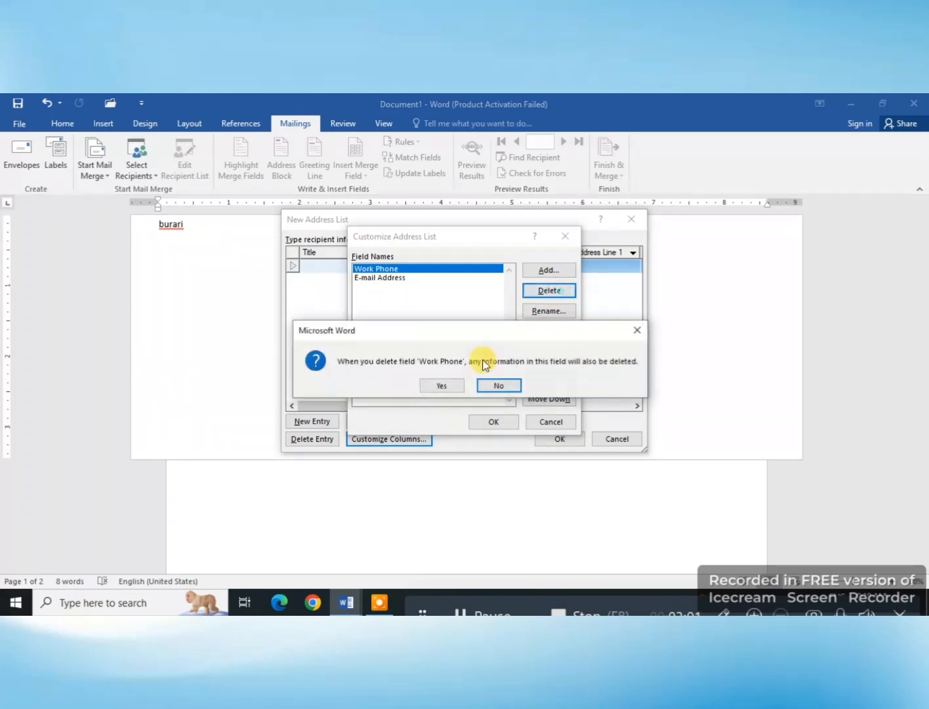
click(440, 389)
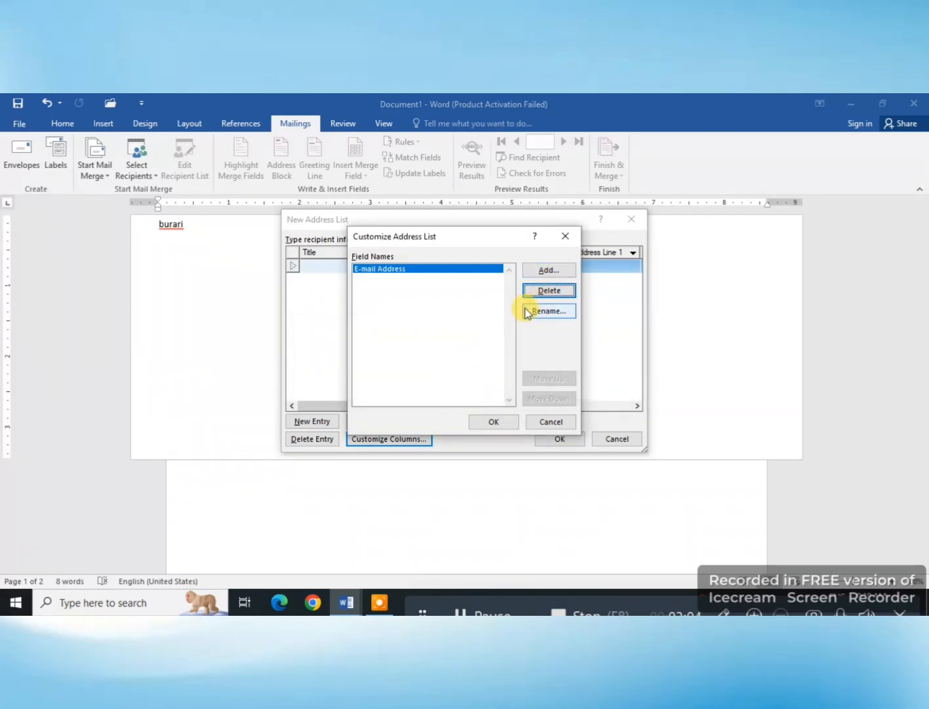
Step: Add a custom field called "name" to the address list columns
click(550, 268)
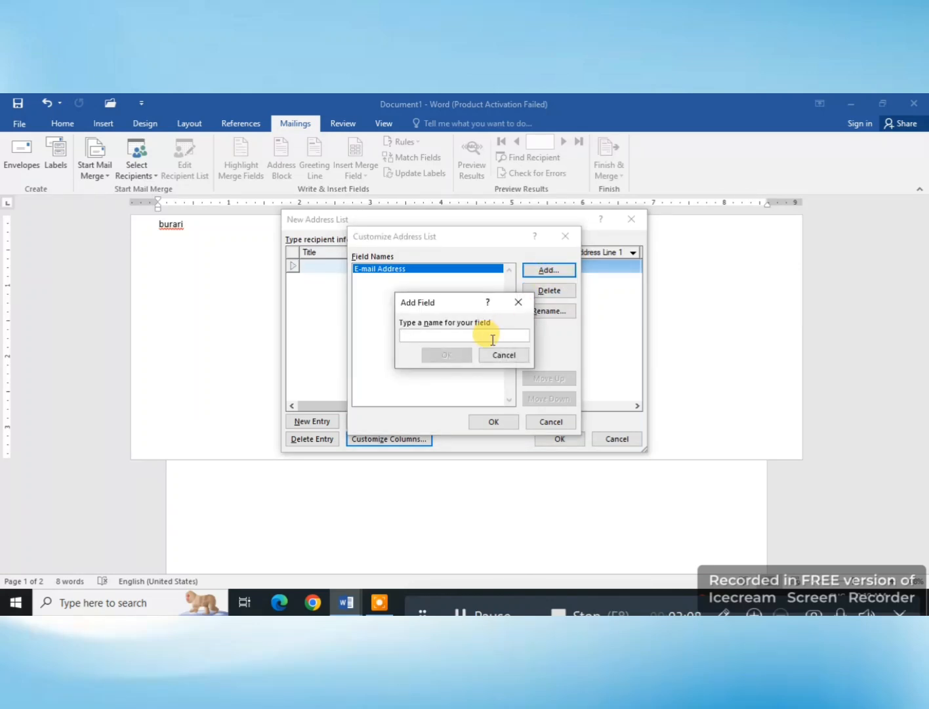
text(nme)
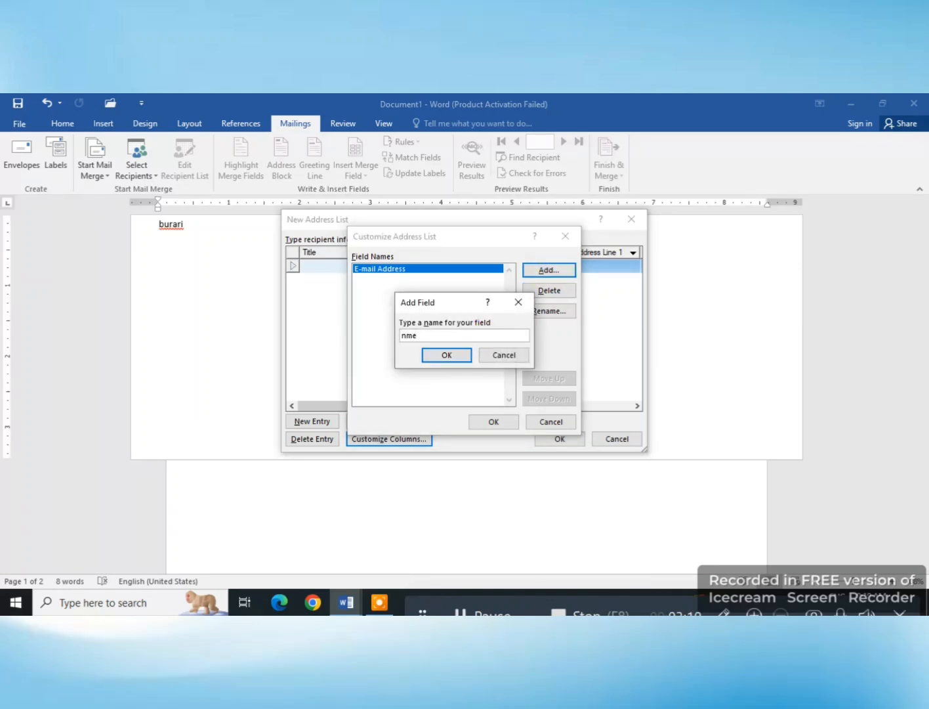
key(BackSpace)
key(BackSpace)
key(BackSpace)
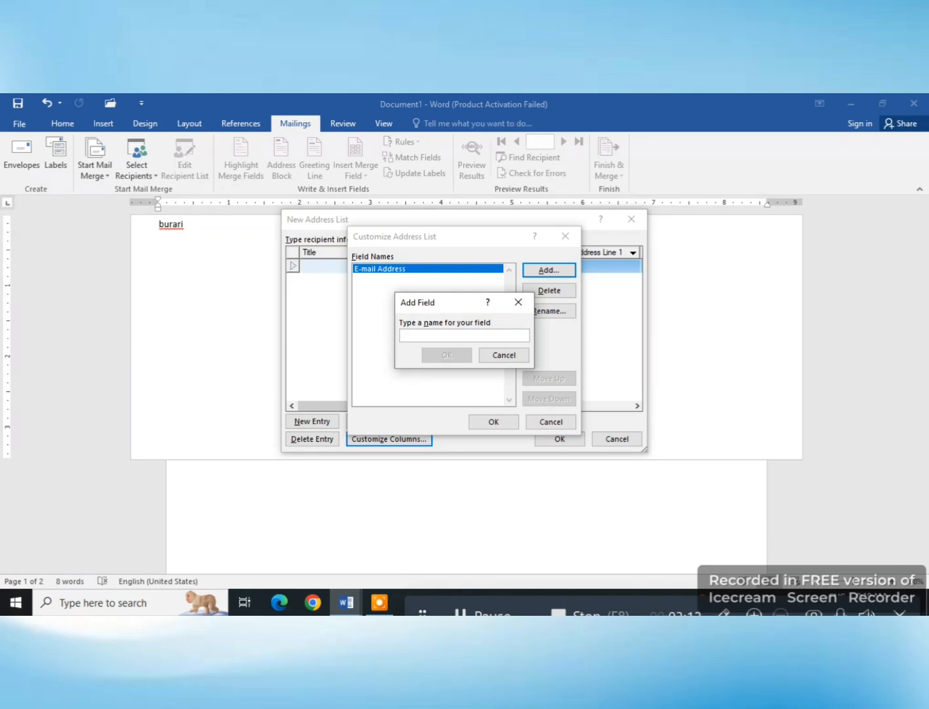
text(name)
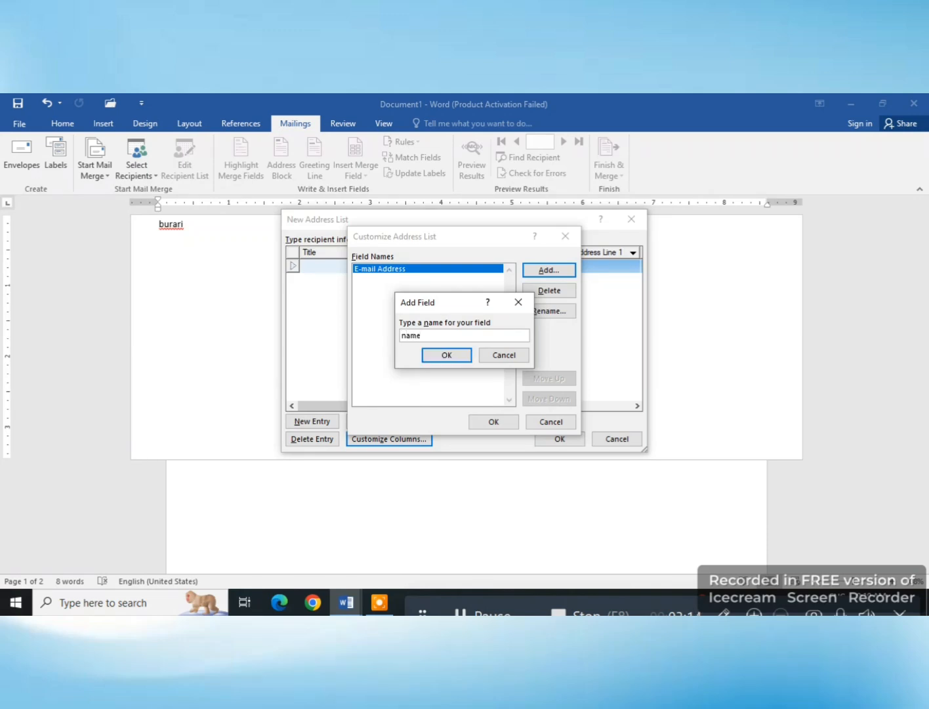
key(Return)
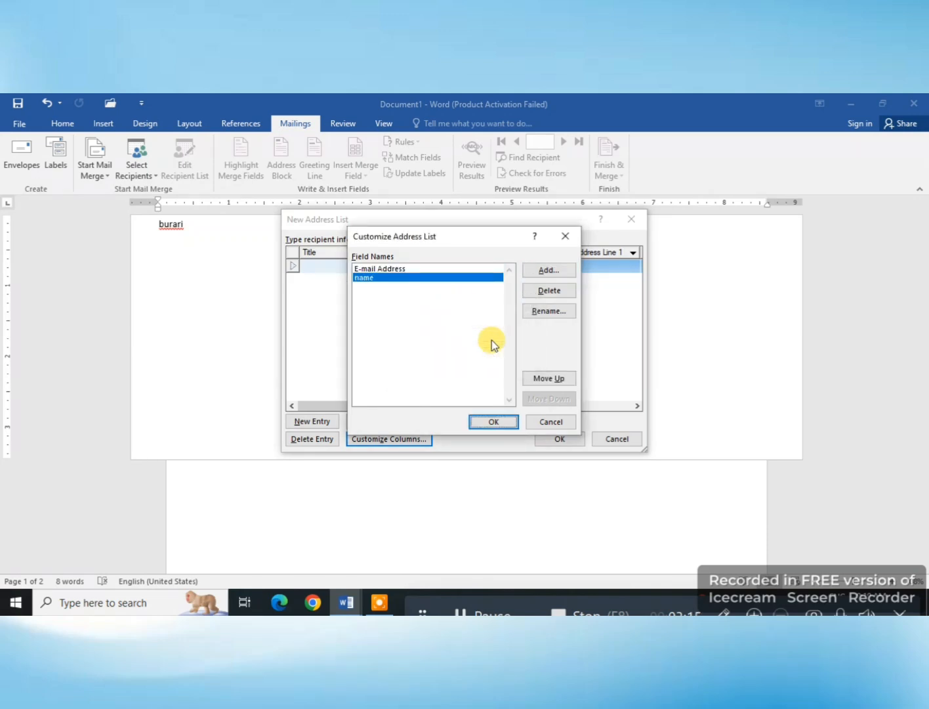
Step: Add a custom field called "class" directly after the E-mail Address field
click(439, 276)
click(426, 269)
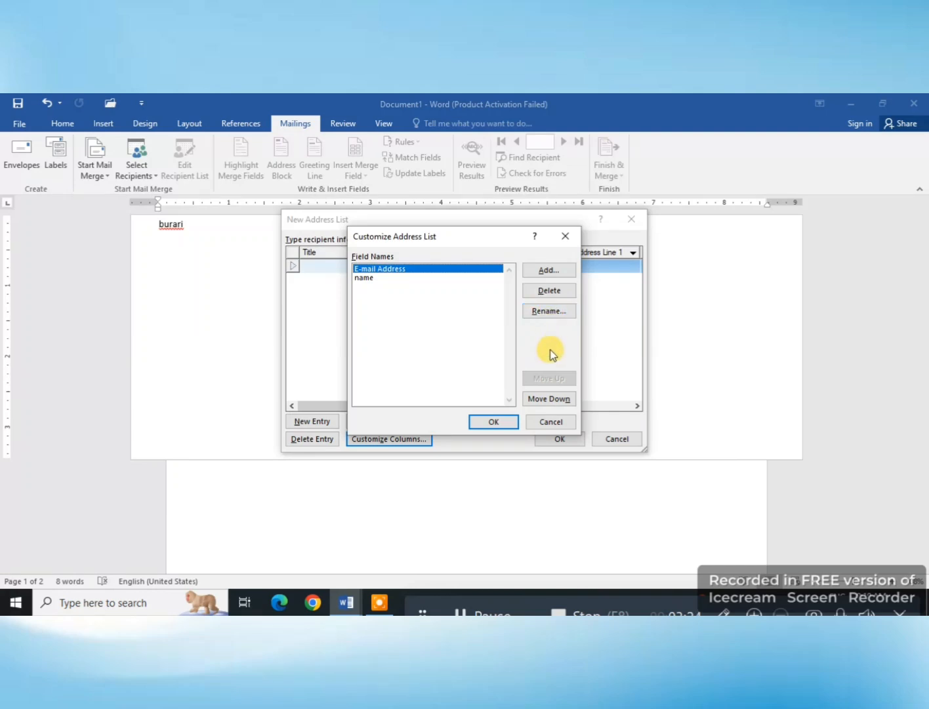
click(548, 271)
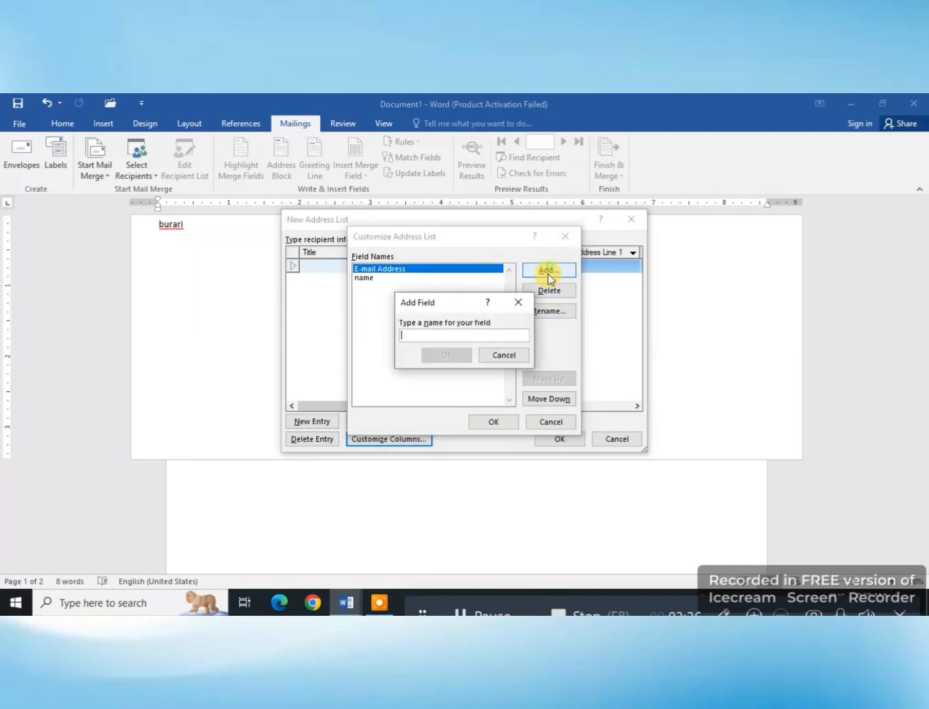
text(d)
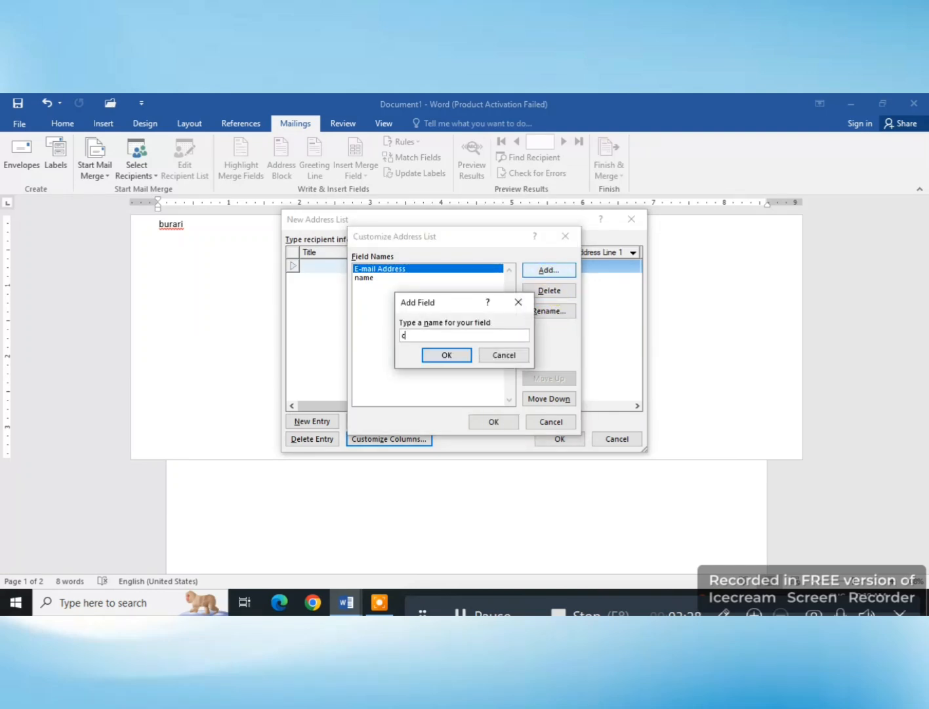
text(lass)
key(Return)
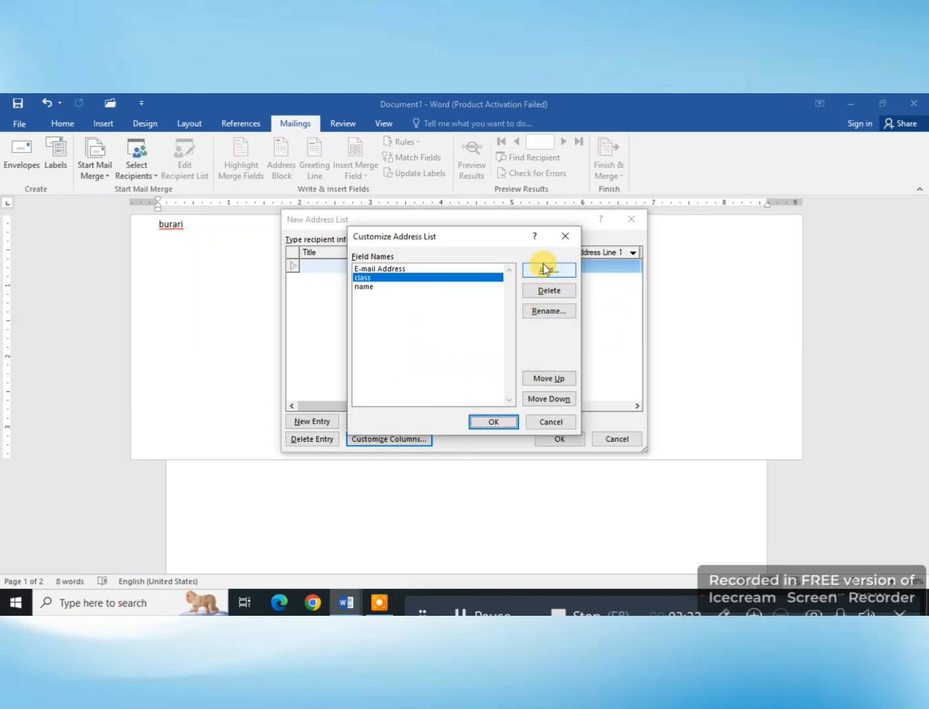
Step: Add a custom field called "roll no" after the class field and apply the customized columns
click(545, 269)
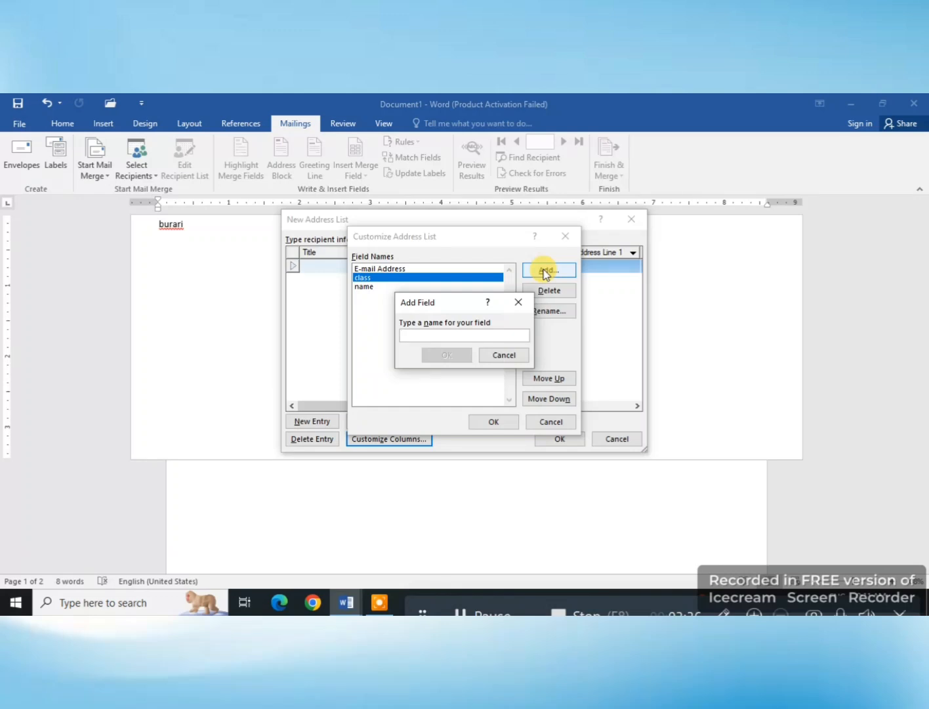
text(roll)
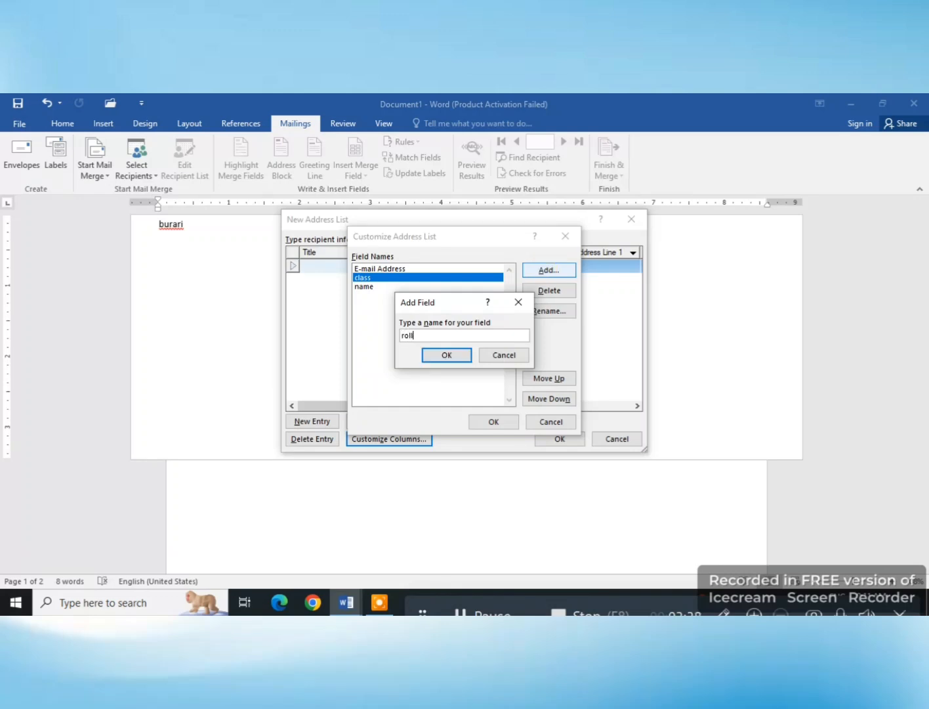
text( no)
key(Return)
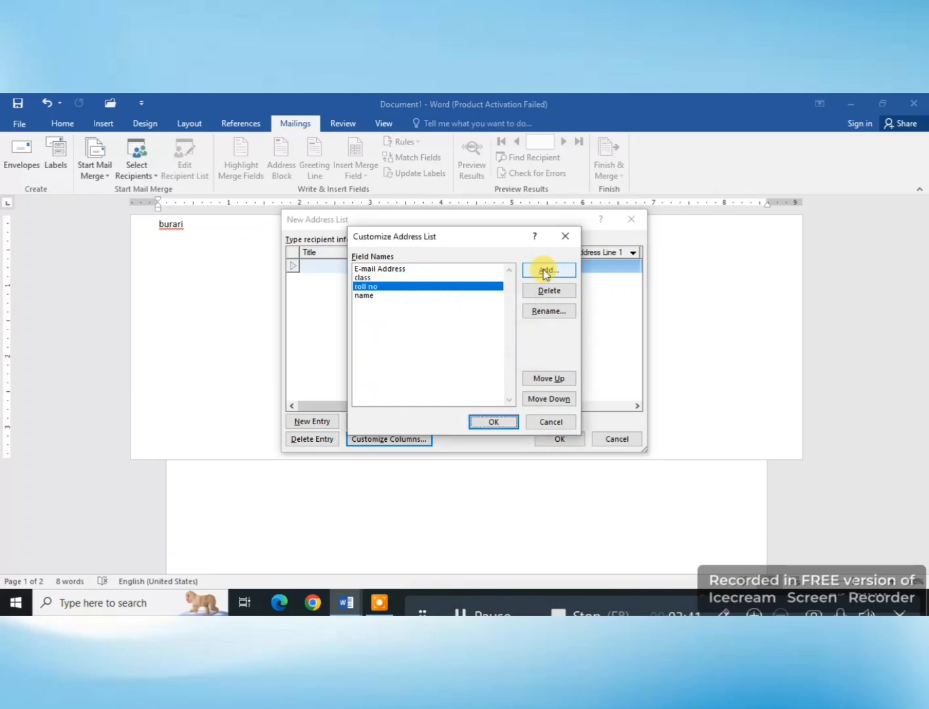
click(491, 422)
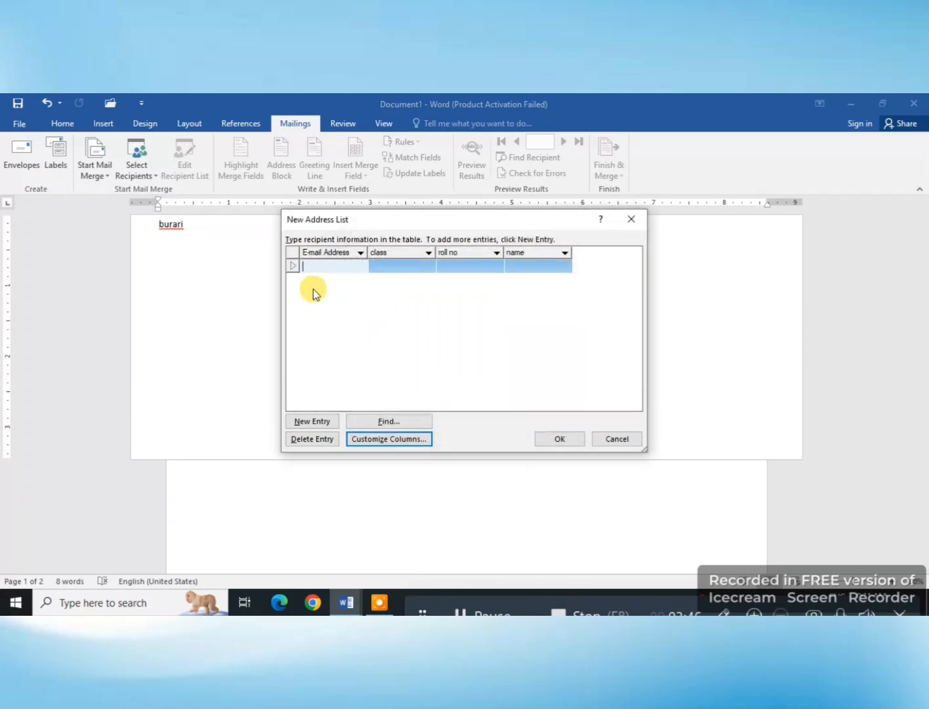
Step: Fill in the first recipient's e-mail, class 12, roll no 60 and first name, then start a second entry
text(ssdh6347347@jhdfd)
click(405, 261)
text(12)
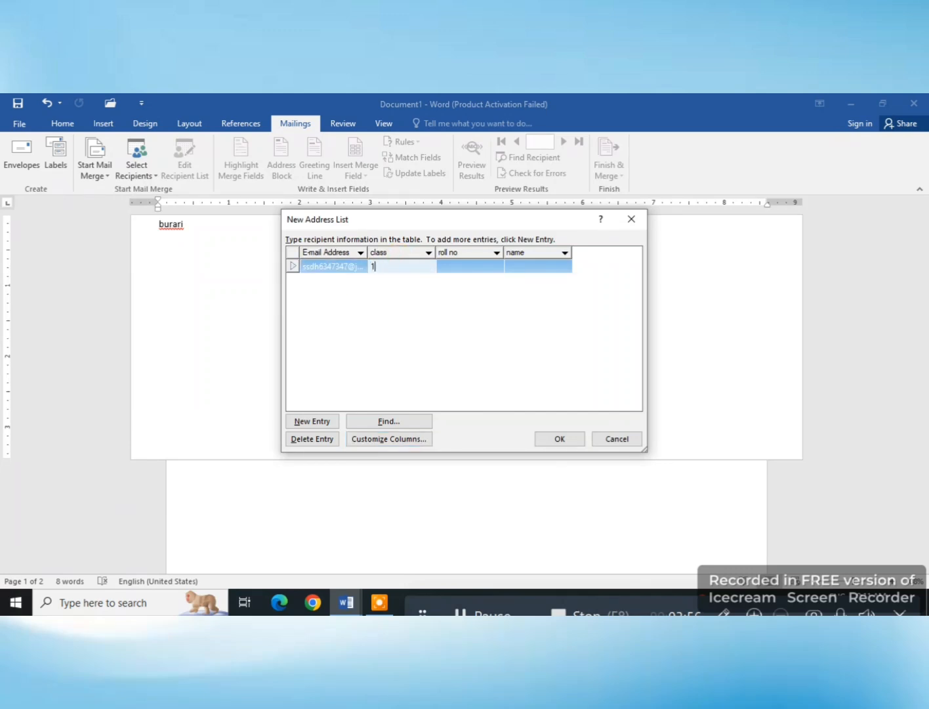
click(462, 263)
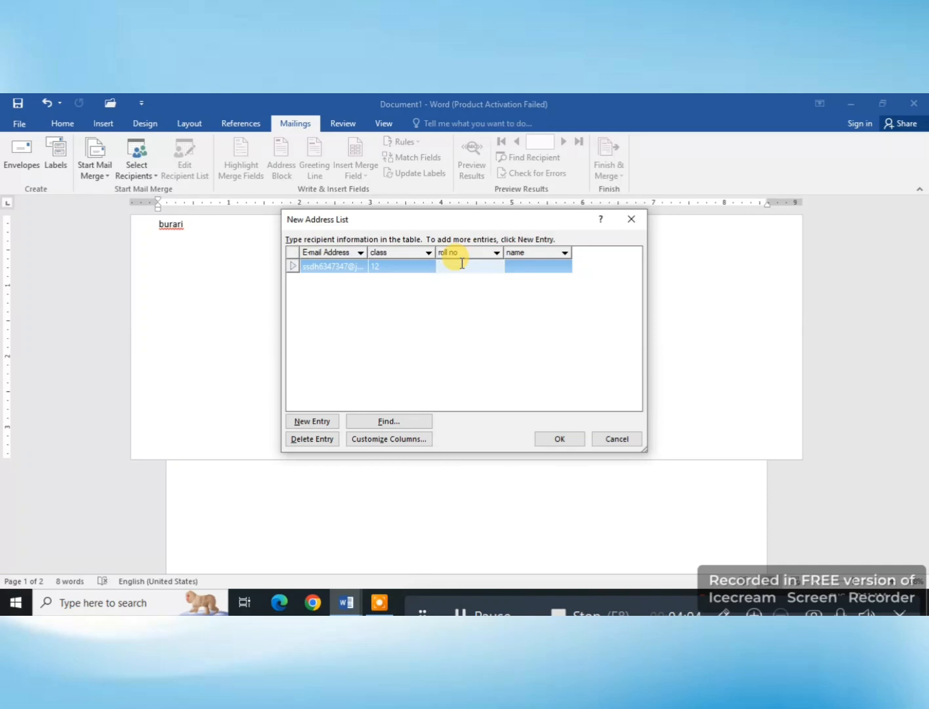
text(60)
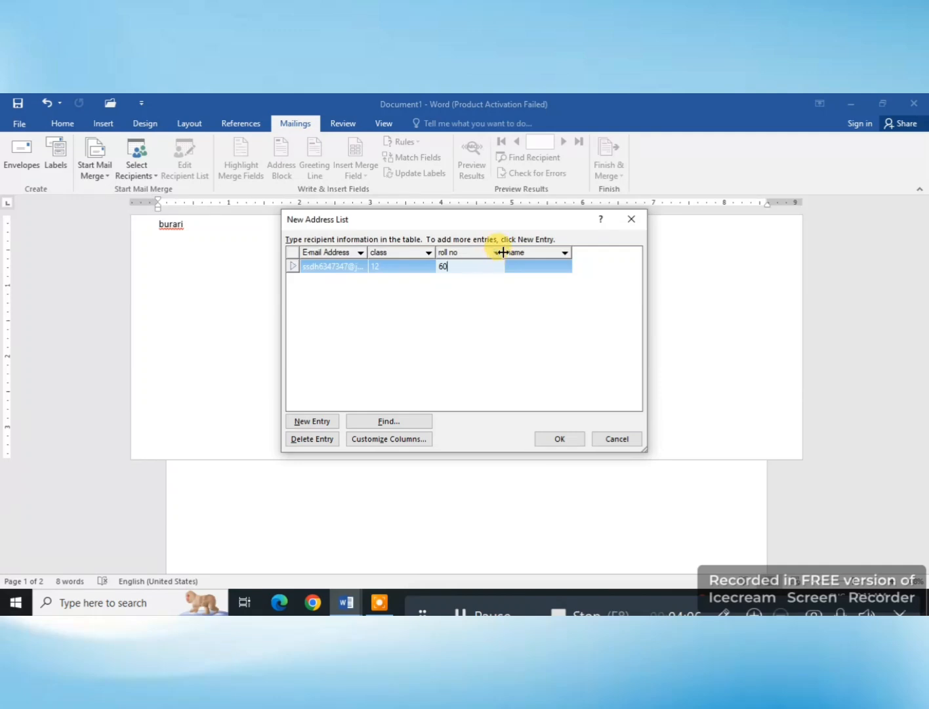
click(533, 265)
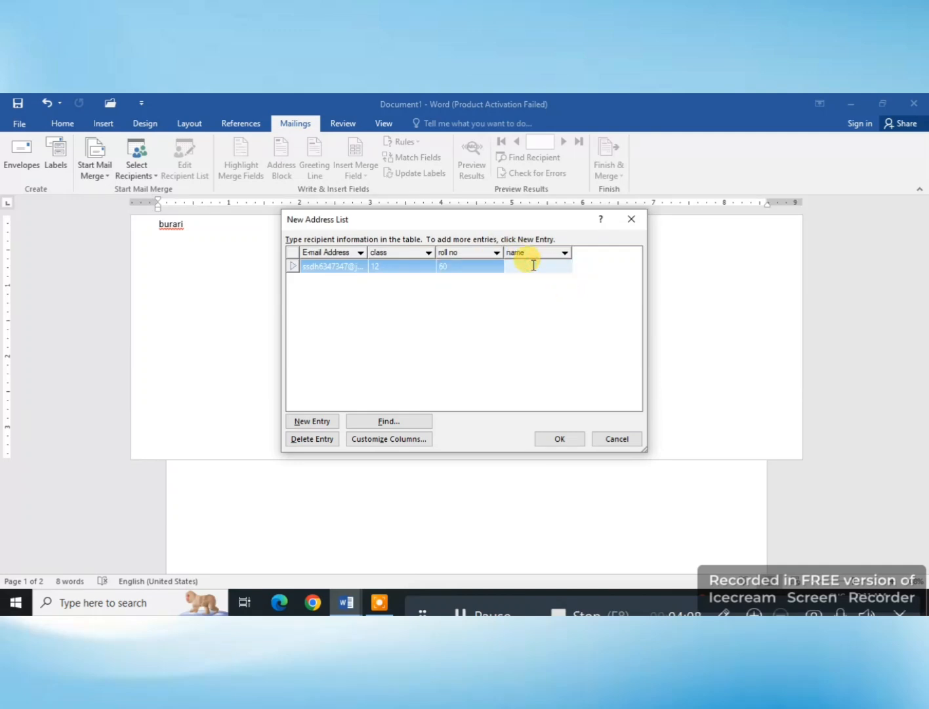
text(aman)
key(Tab)
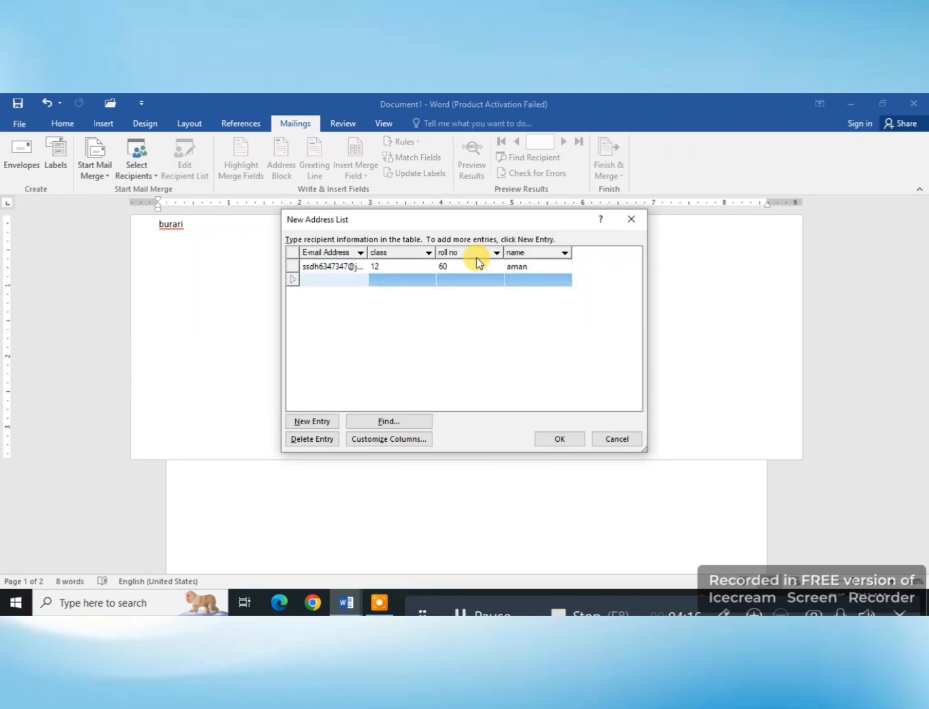
Step: Fill in the second recipient's e-mail, class 6, roll no 3 and first name, and start a third entry
text(gfshdeeytrty)
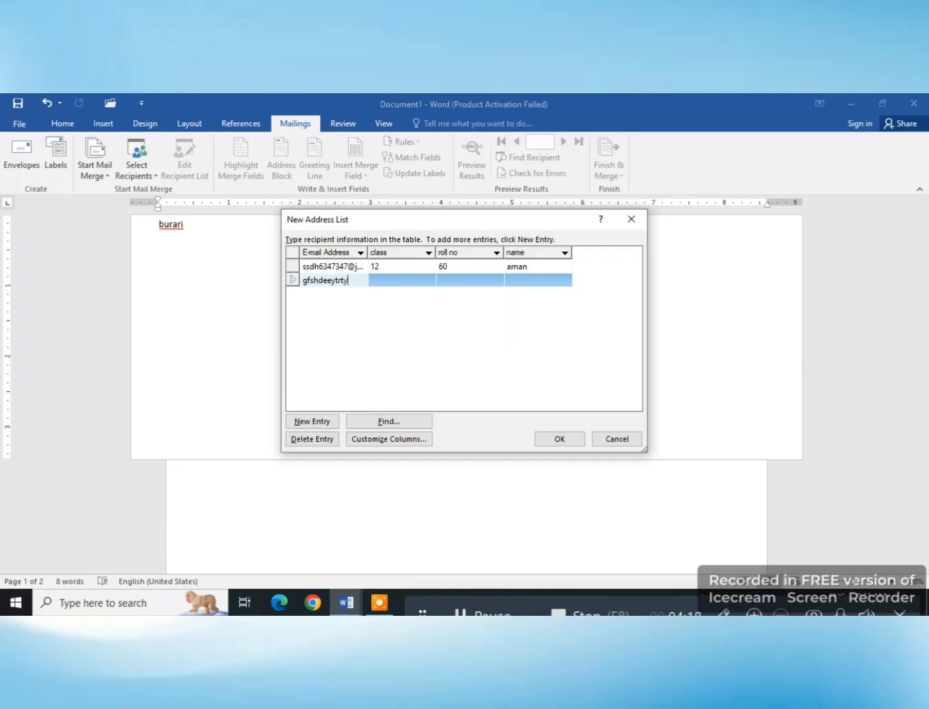
key(Tab)
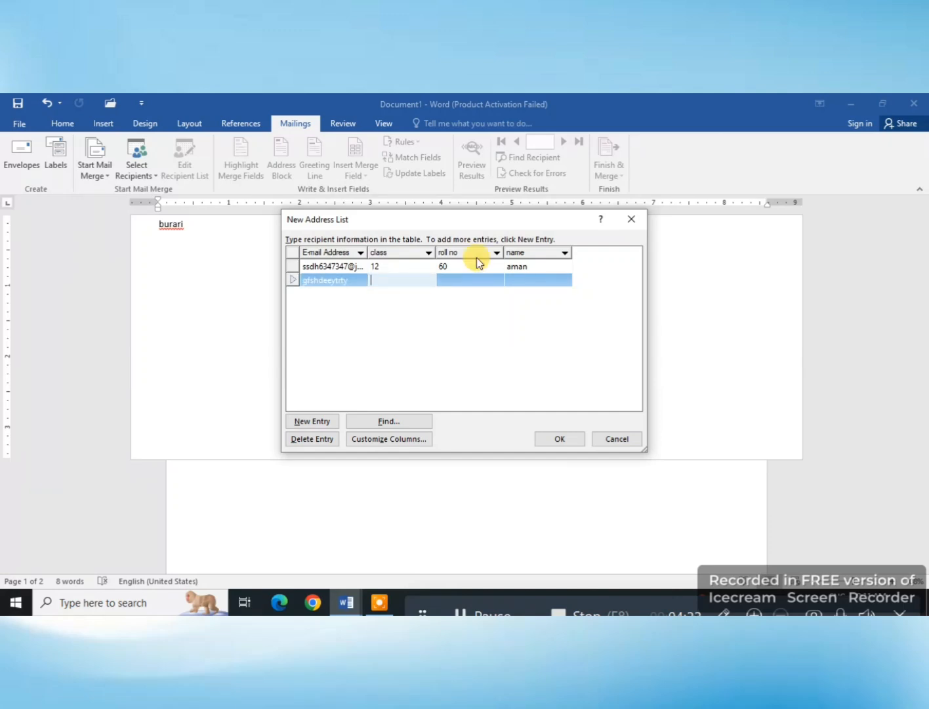
text(6)
key(Tab)
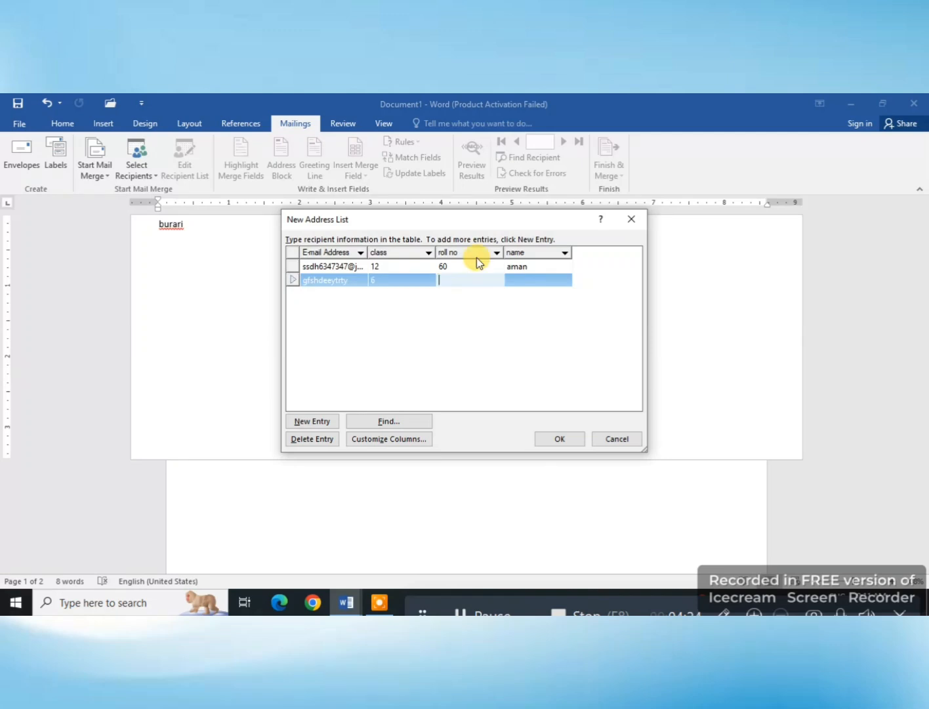
text(3)
key(Tab)
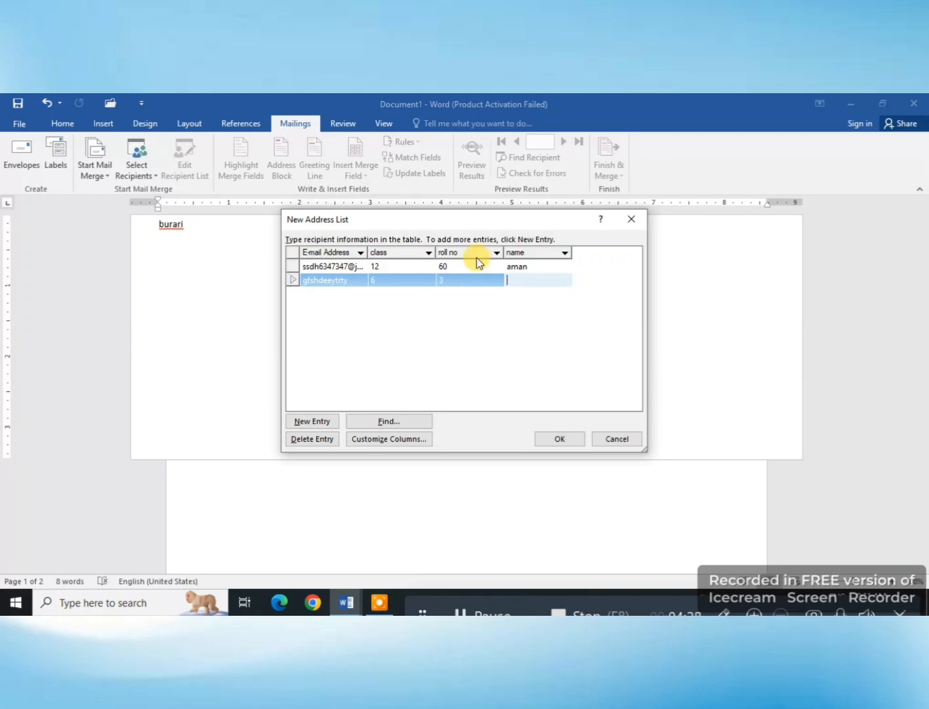
text(rohit)
key(Tab)
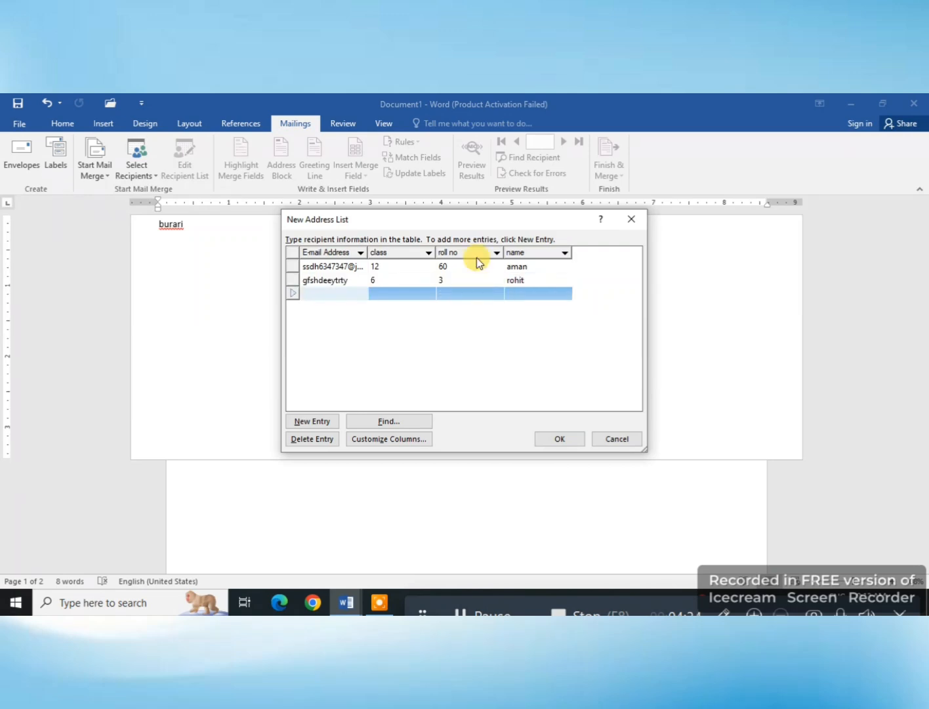
Step: Fill in the third recipient's e-mail, class 4, roll no 6 and first name
text(wyewtuybv437345)
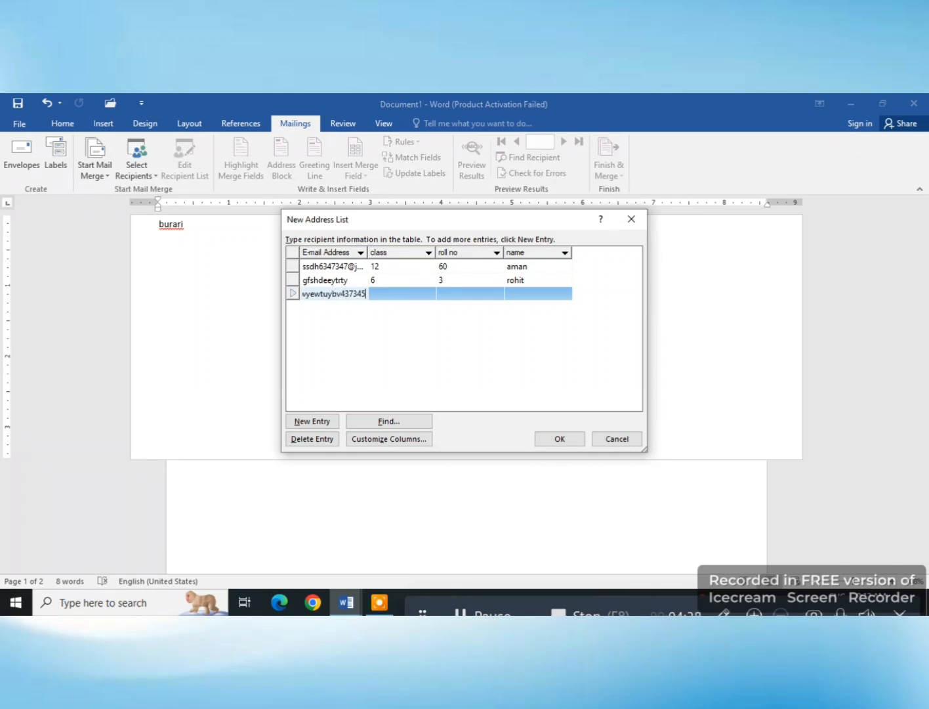
key(Tab)
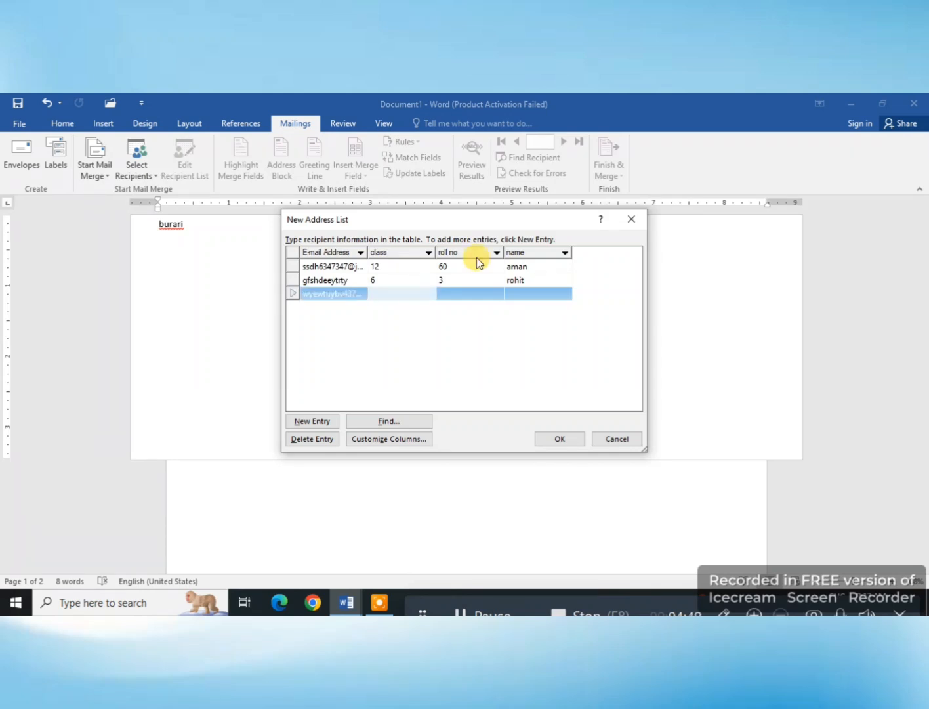
text(45)
key(BackSpace)
key(Tab)
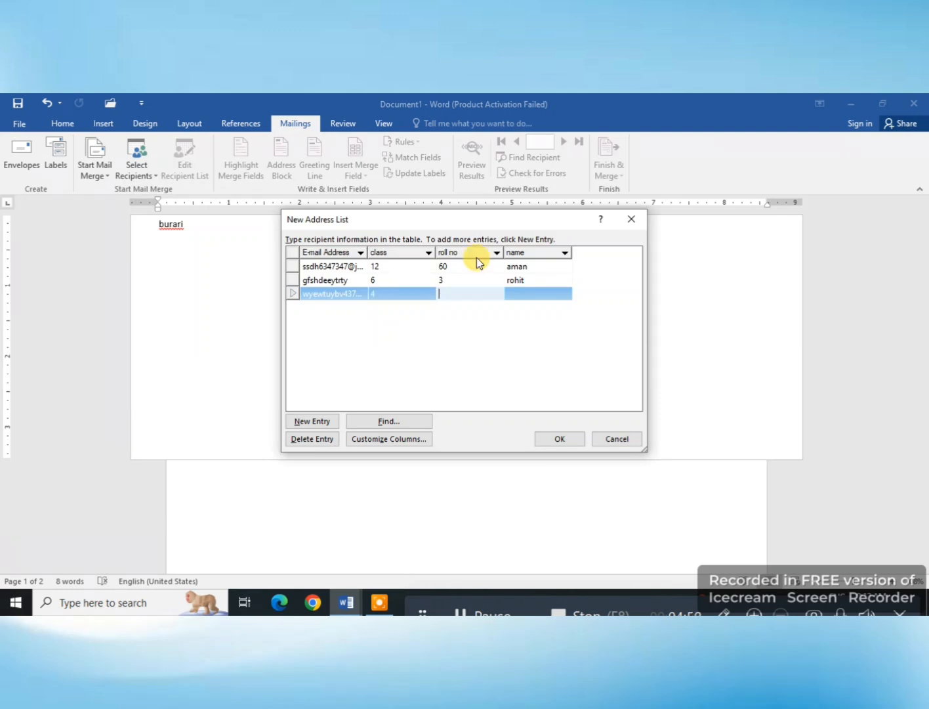
text(6)
key(Tab)
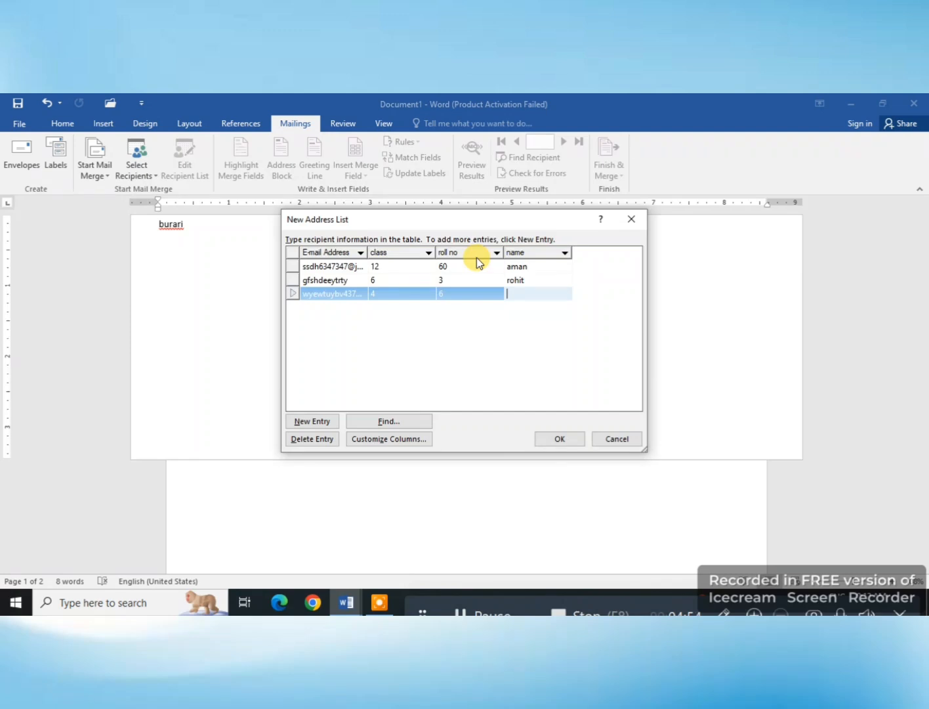
text(ankit)
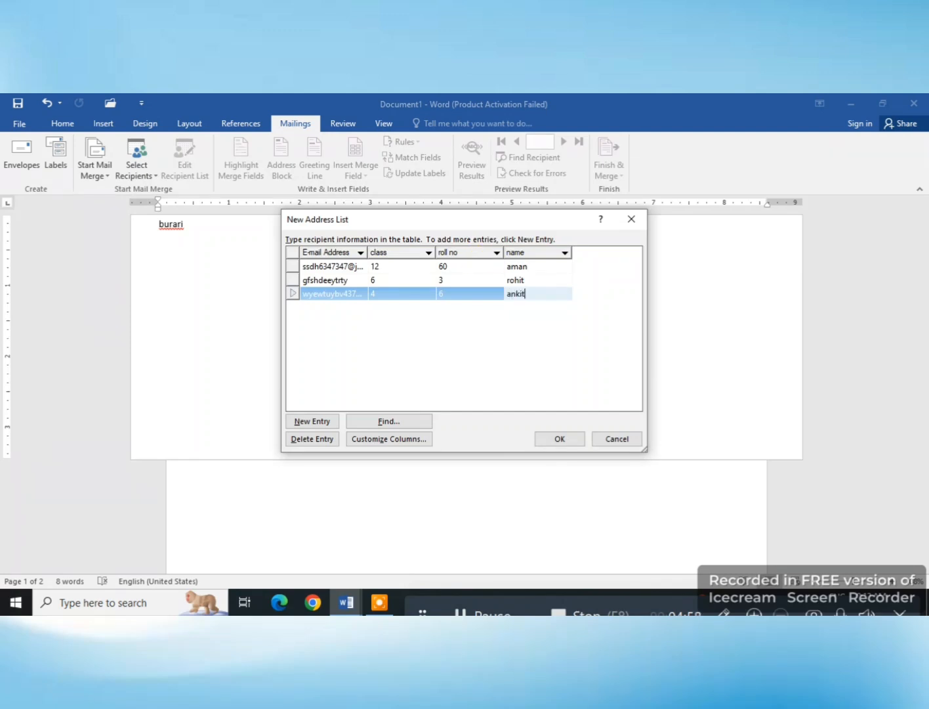
text(mm)
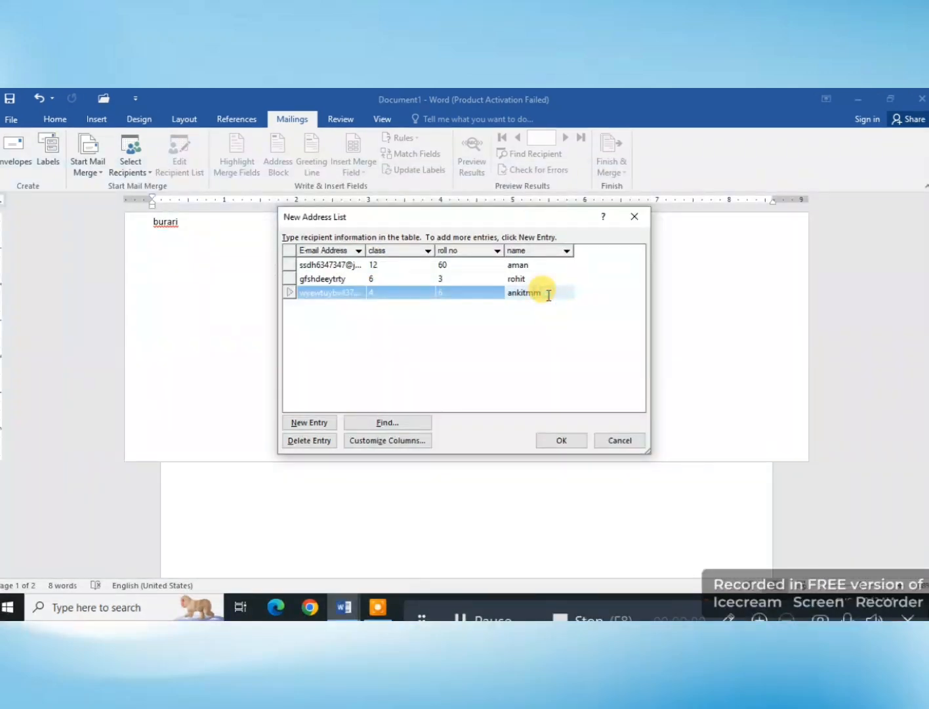
key(BackSpace)
key(BackSpace)
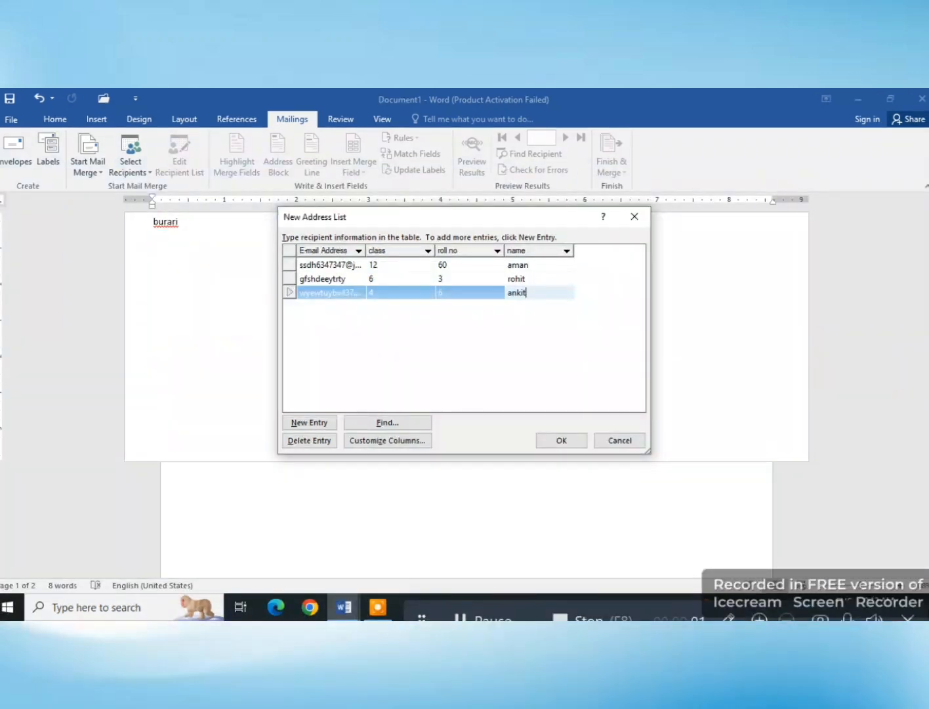
Step: Finish the address list and save it as "class" in My Data Sources
click(562, 440)
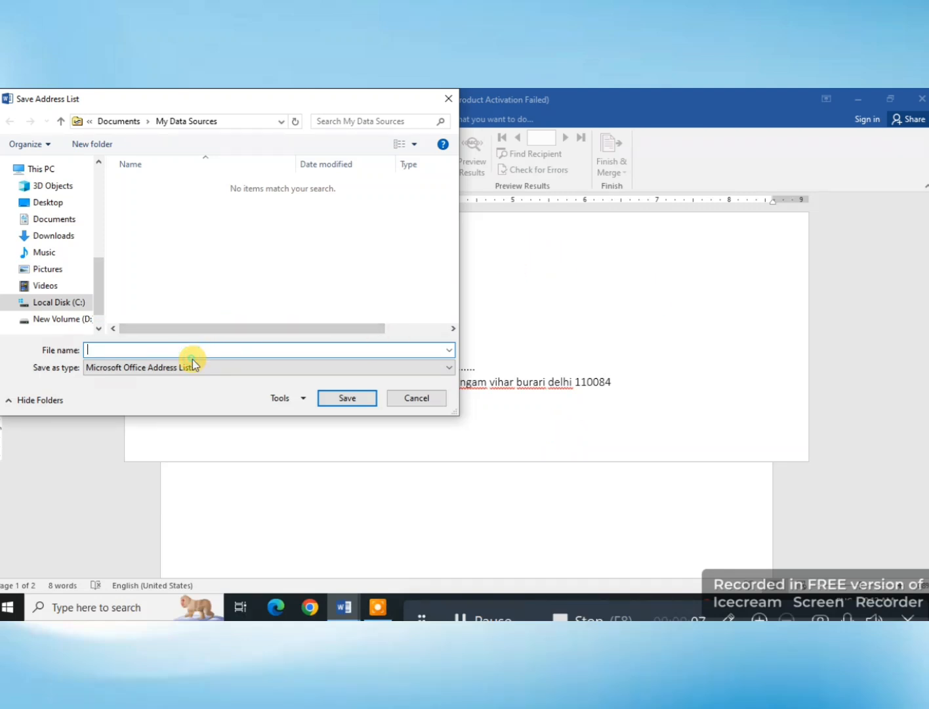
text(class)
click(324, 394)
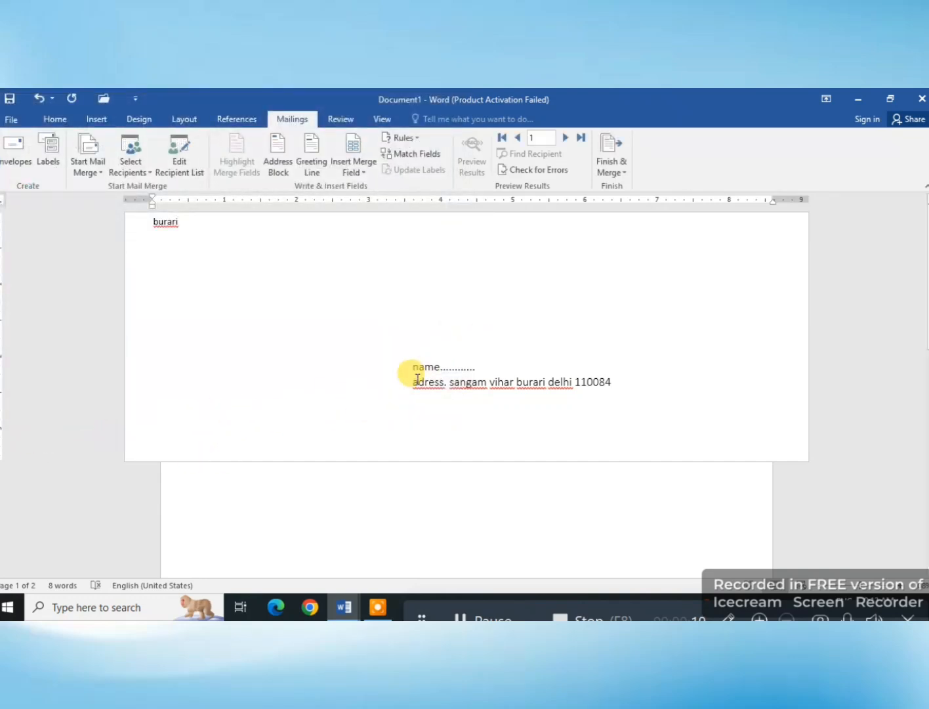
Step: Place the insertion point on the blank second page and review the mail merge recipient list
scroll(388, 434, down, 4)
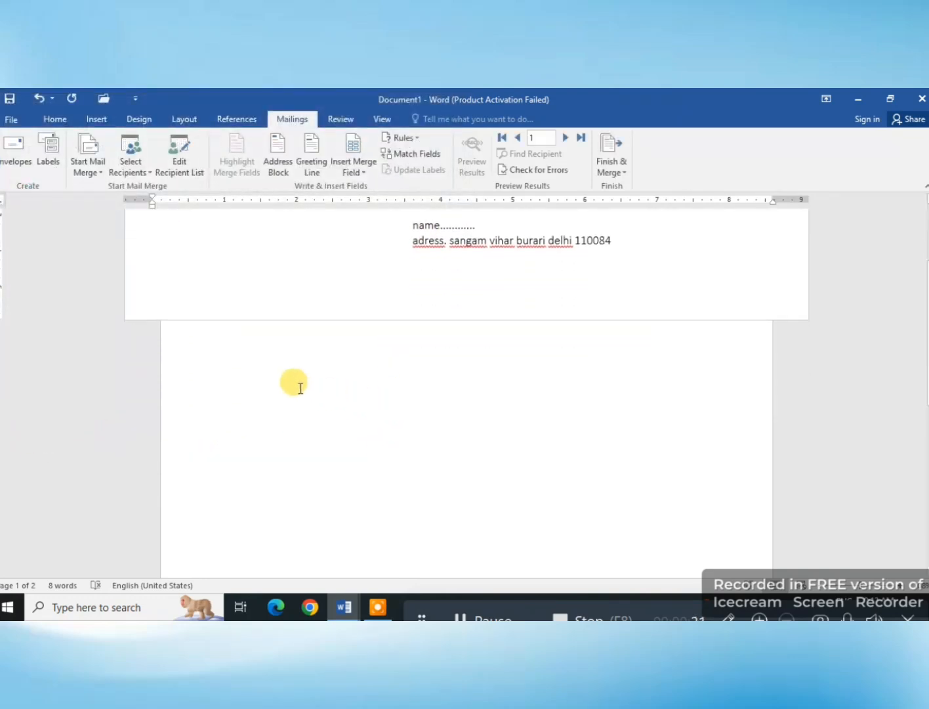
click(300, 388)
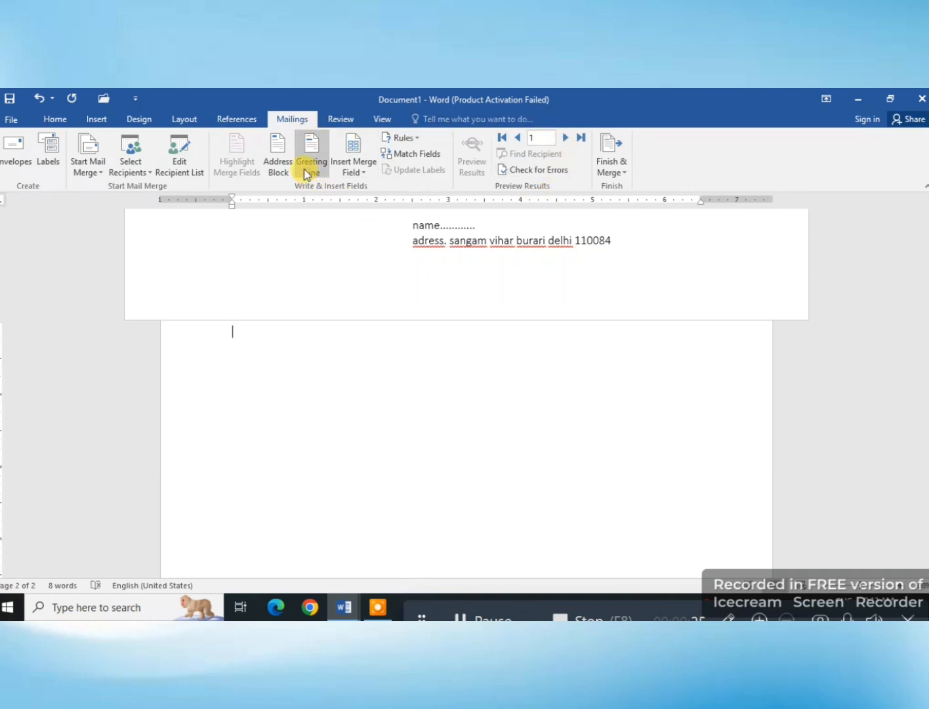
click(193, 166)
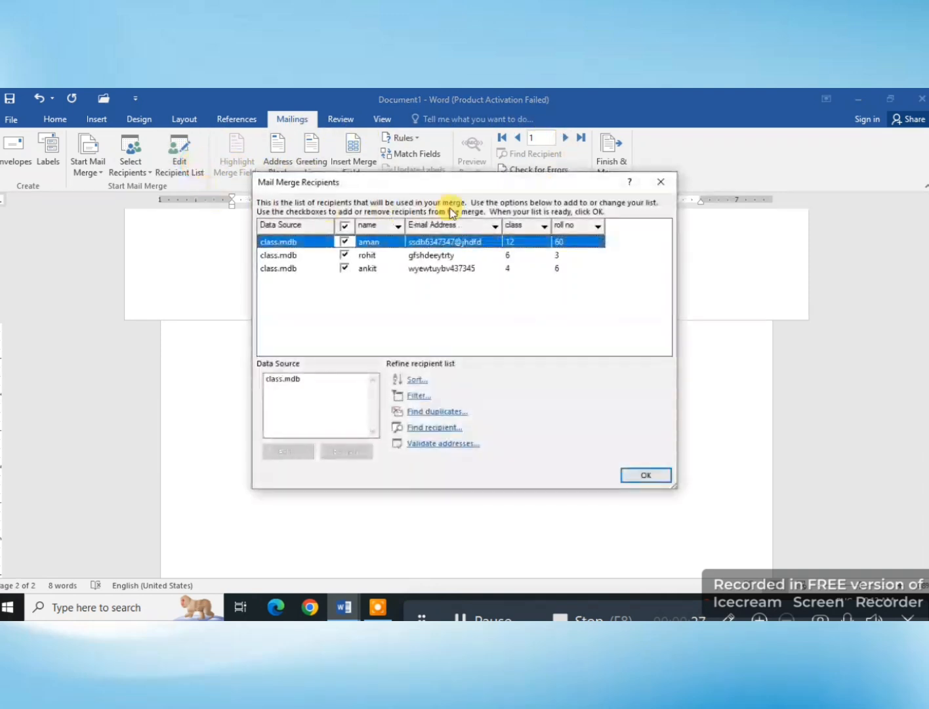
click(670, 188)
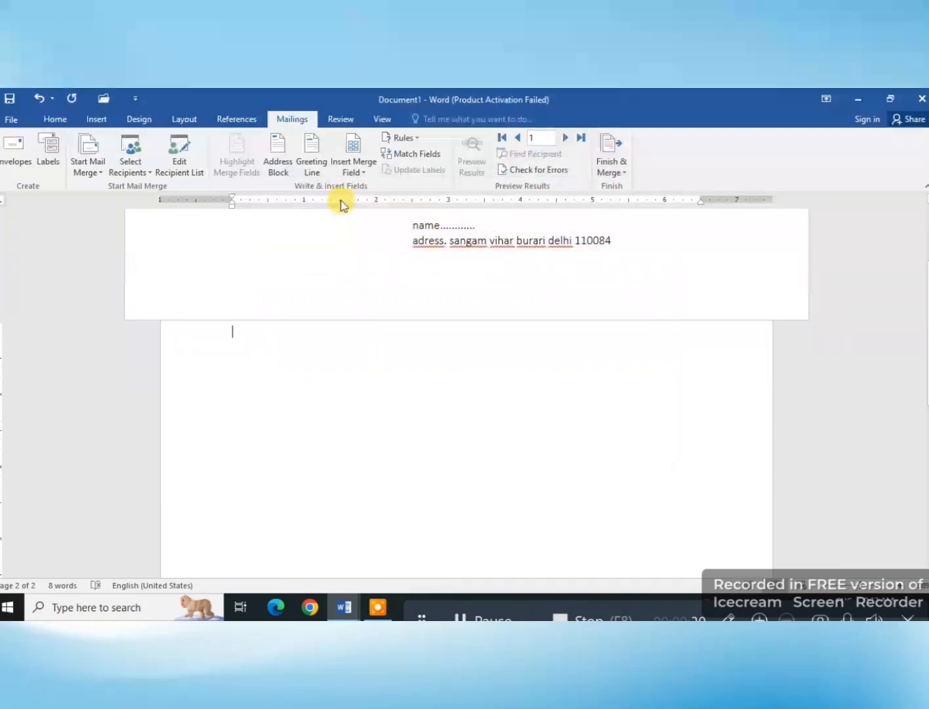
Step: Insert an address block on the second page and check its merge preview
click(279, 162)
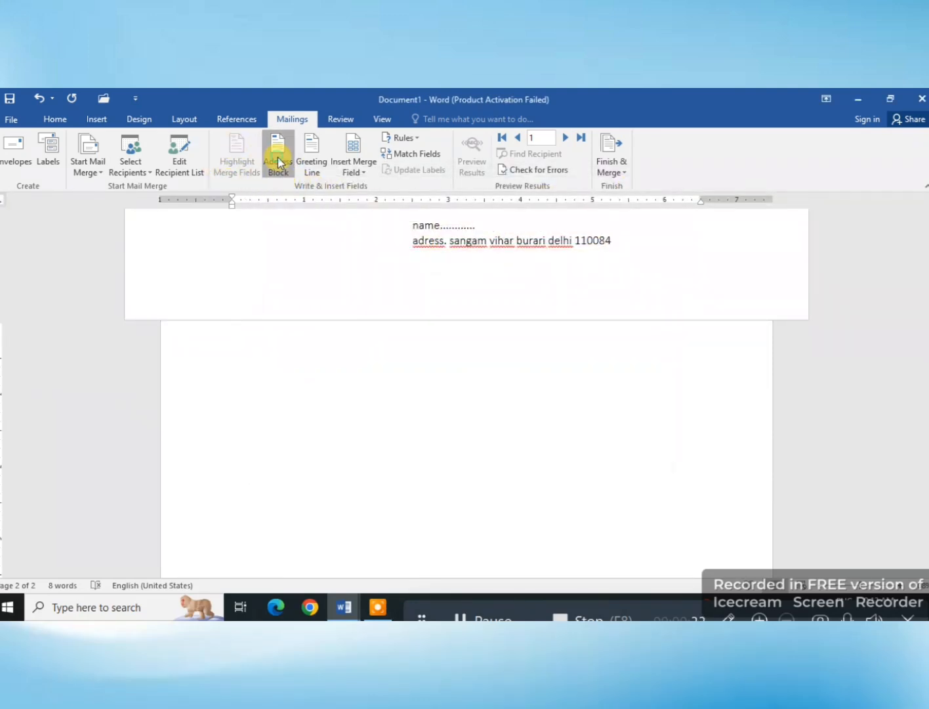
click(619, 439)
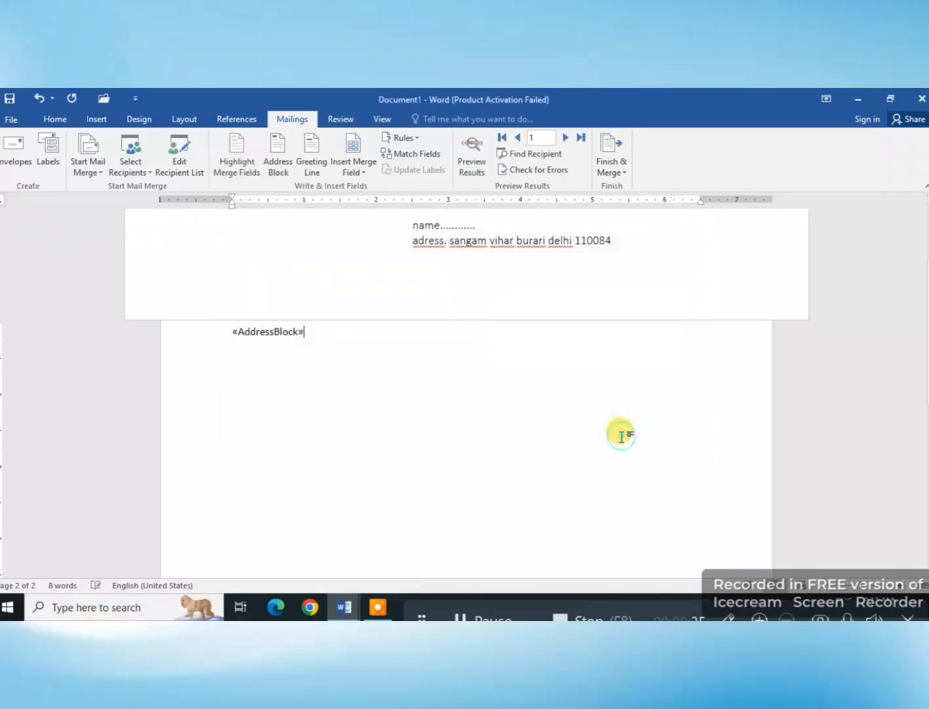
click(464, 174)
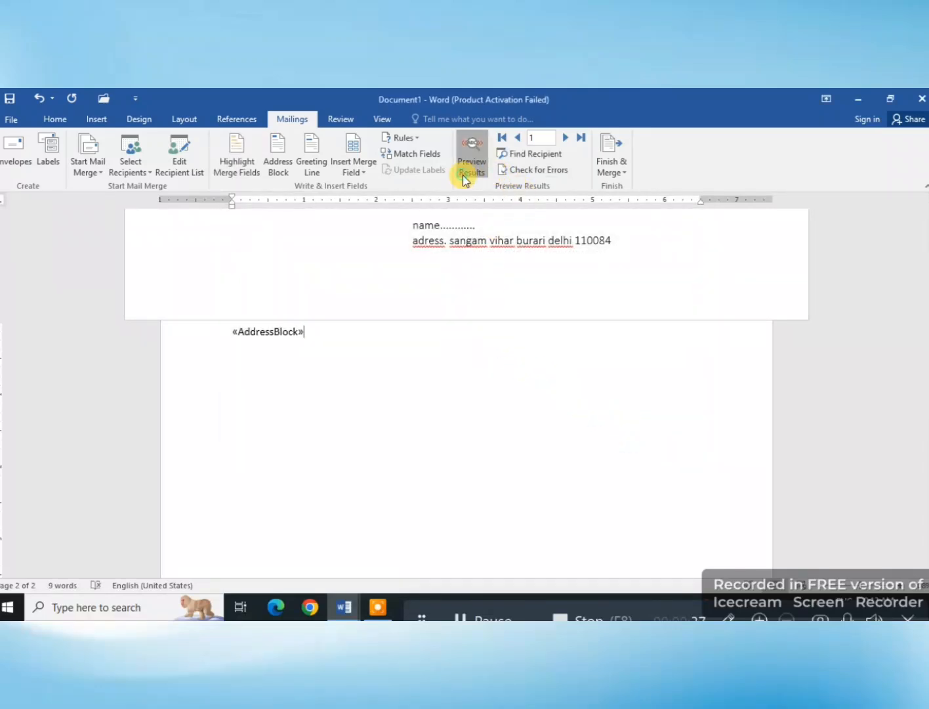
click(463, 175)
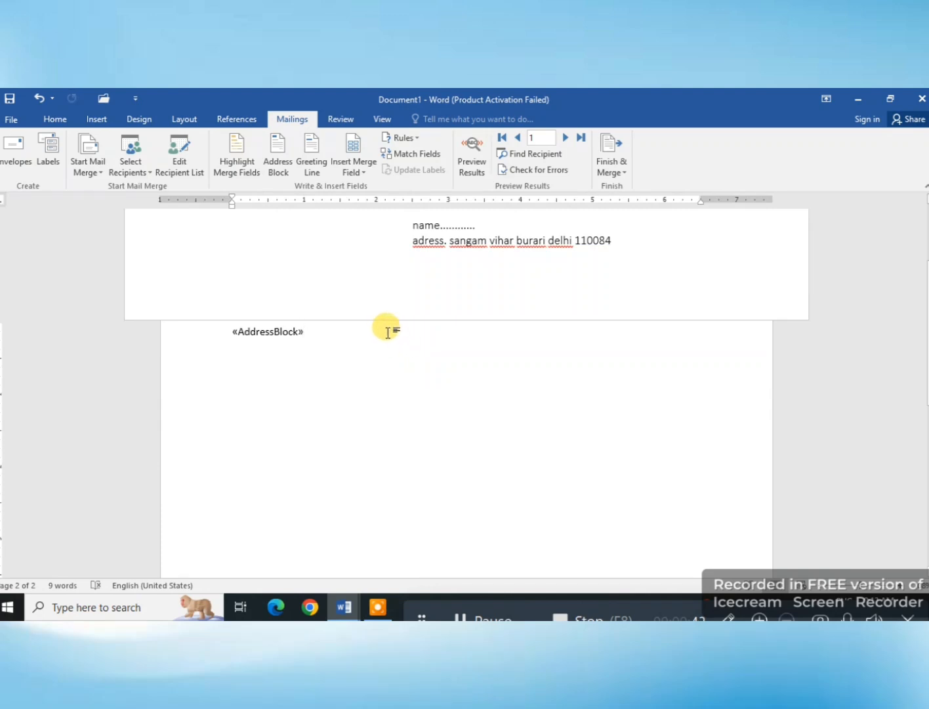
Step: Turn on merge field highlighting and delete the address block from the second page
click(243, 163)
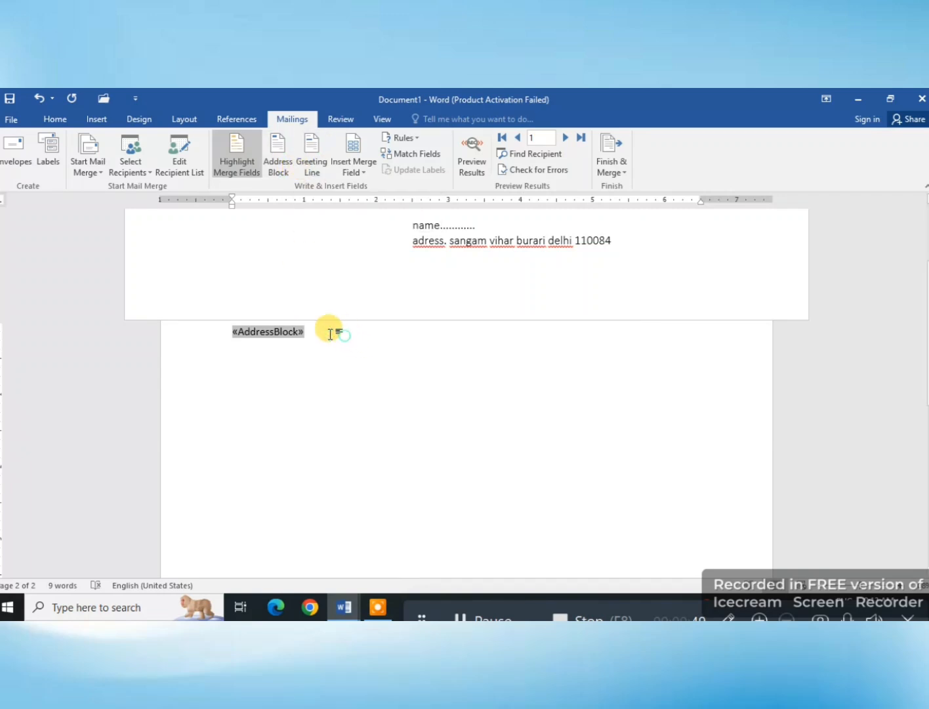
click(178, 328)
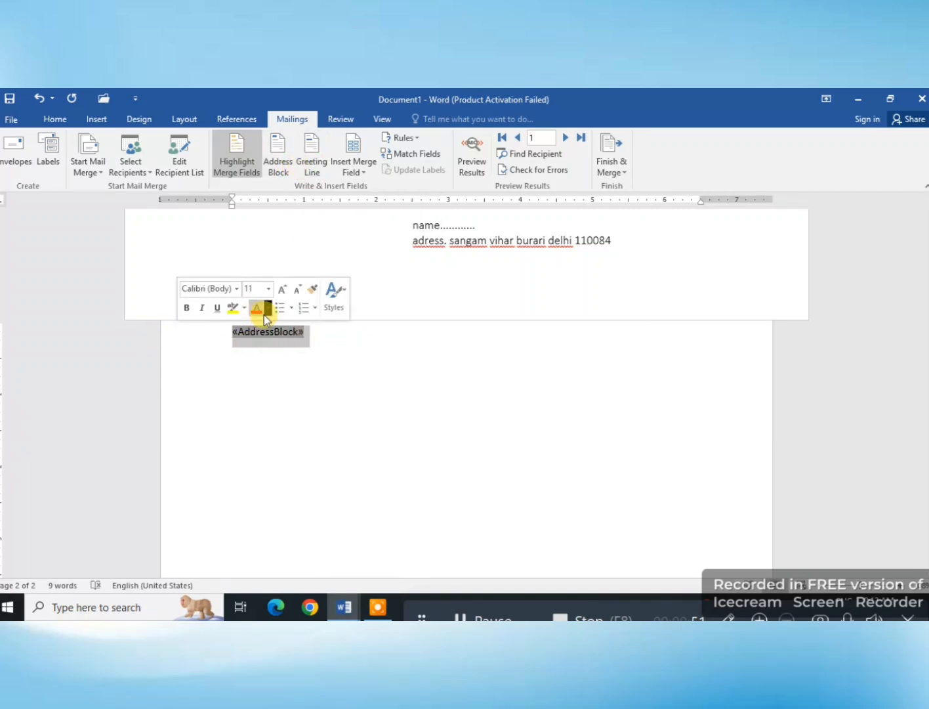
key(Delete)
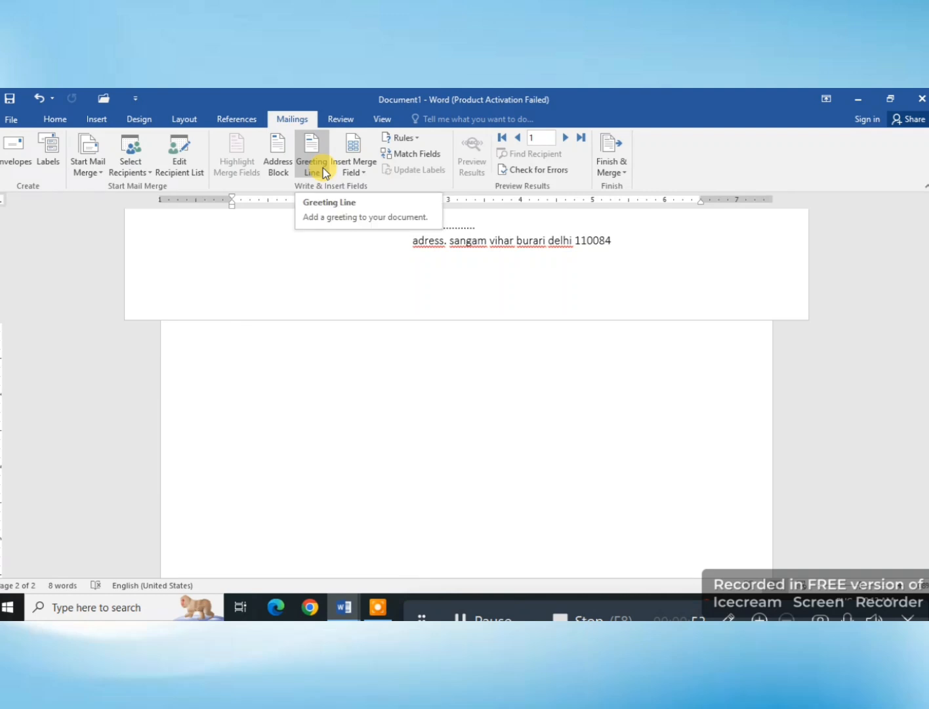
Step: Insert a greeting line in the "Dear" format on the second page, preview its merged result and return to the field view
click(324, 169)
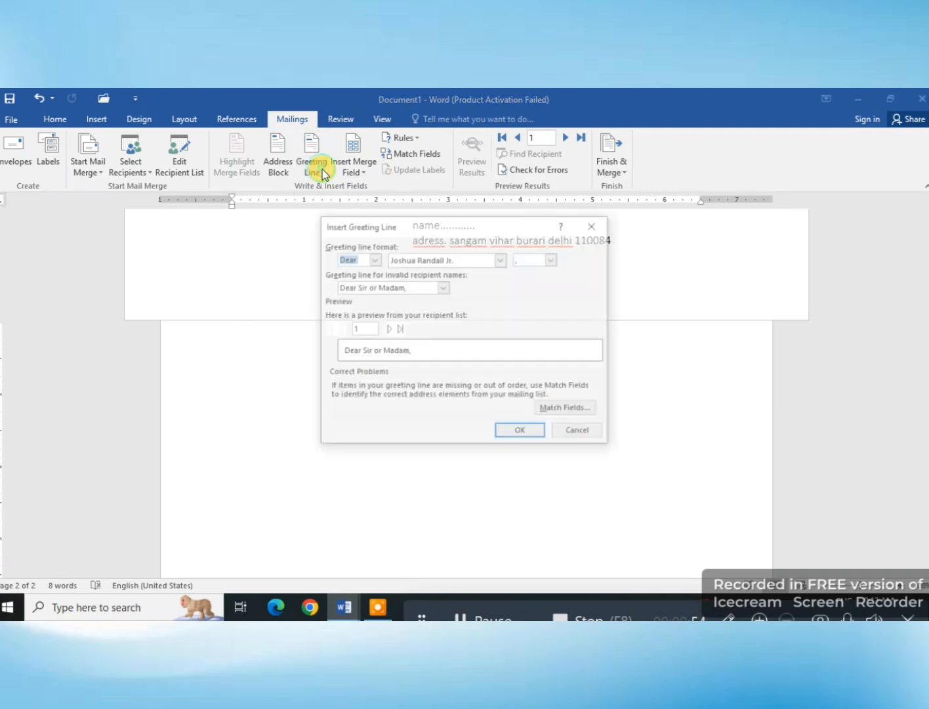
click(518, 429)
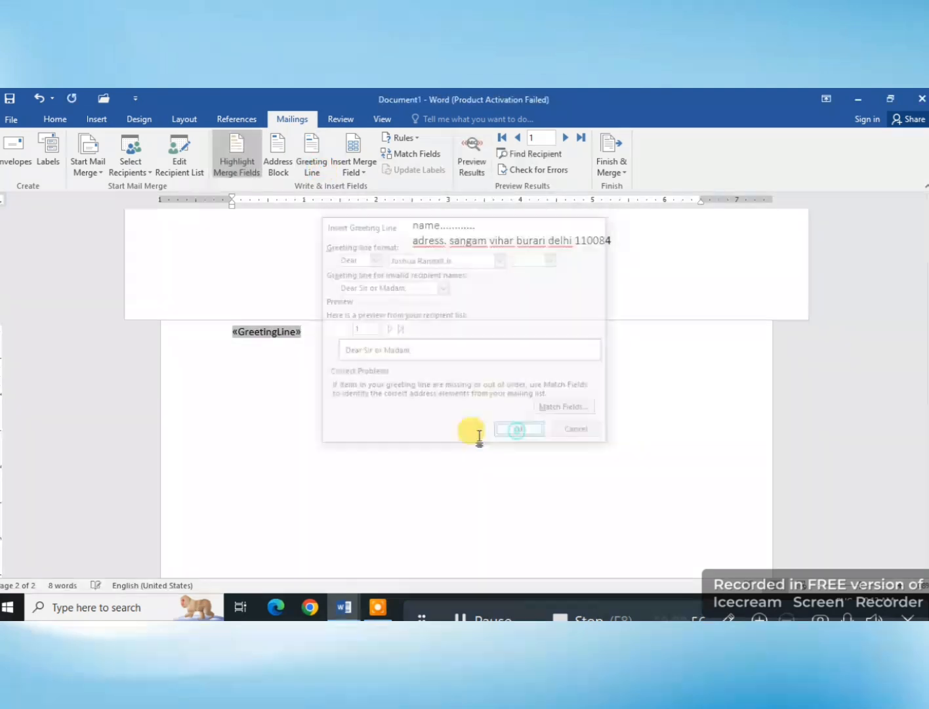
click(479, 156)
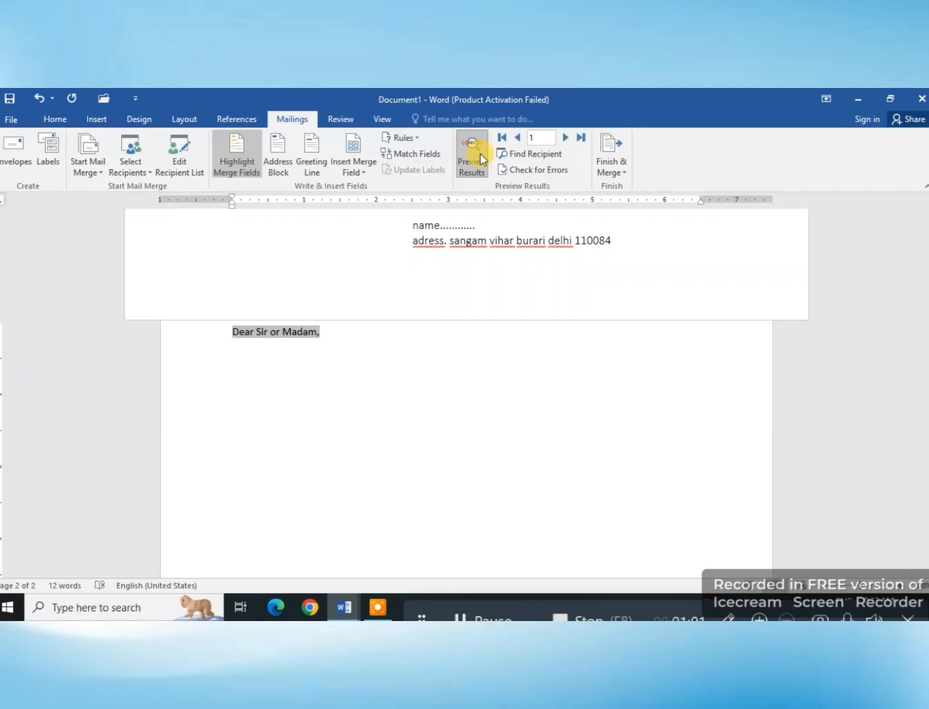
click(481, 154)
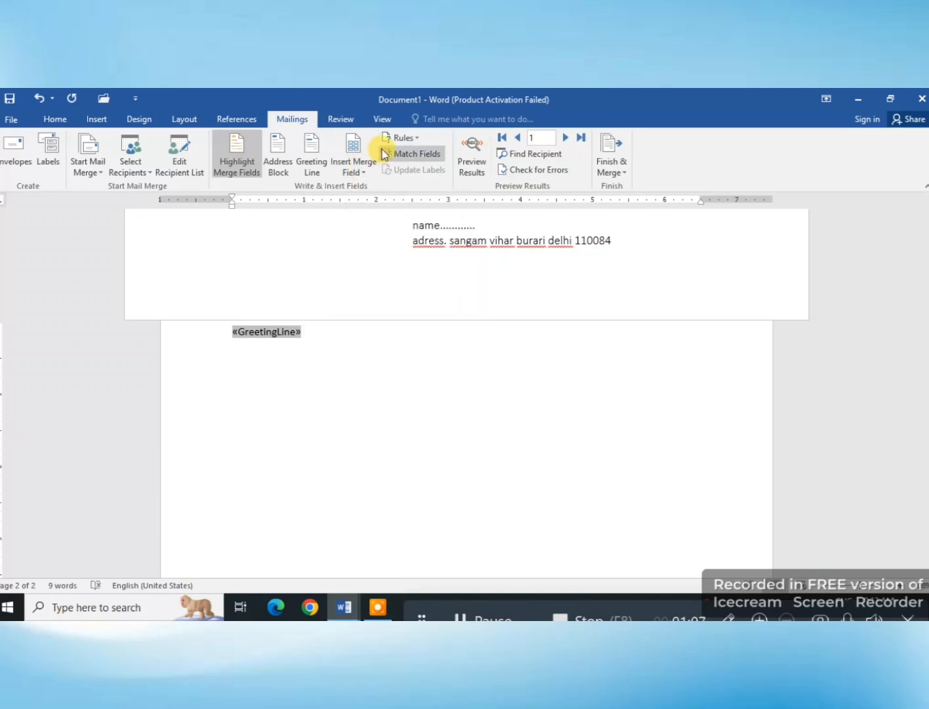
click(363, 164)
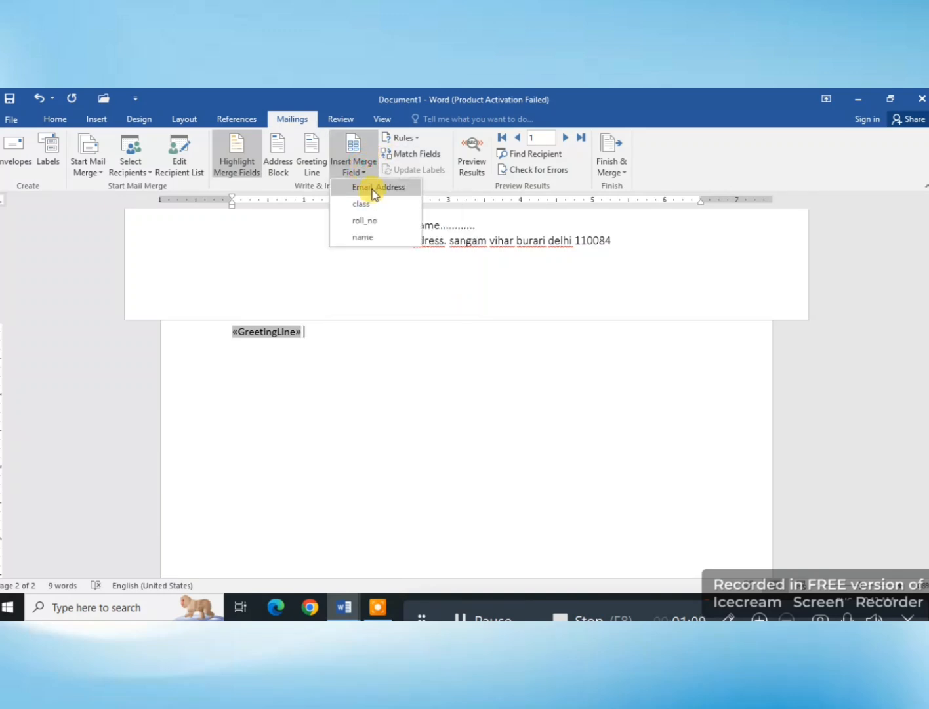
click(372, 186)
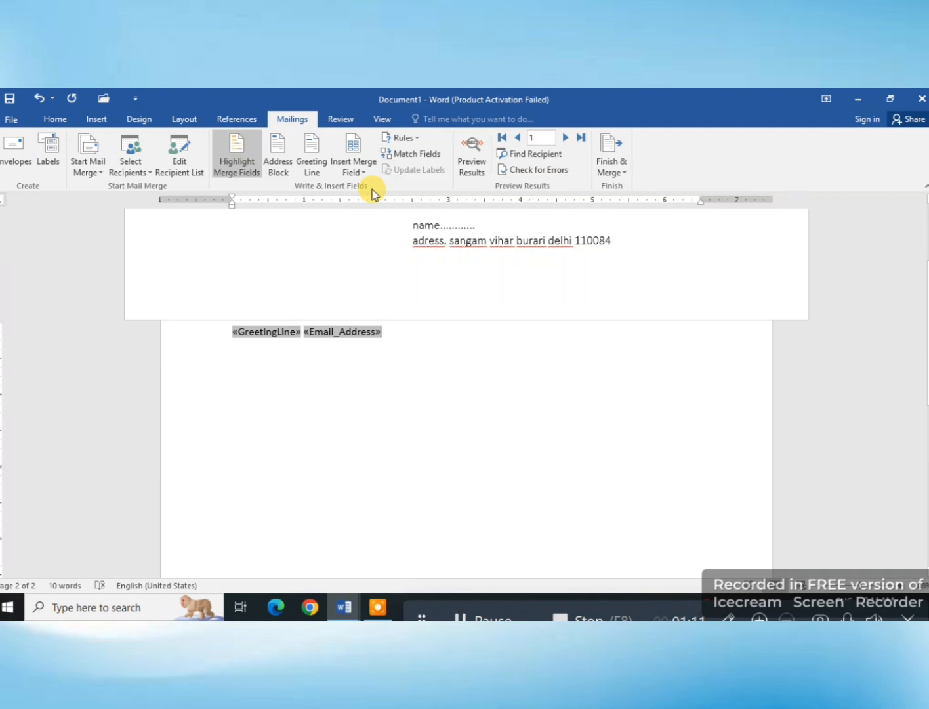
key(BackSpace)
key(BackSpace)
Step: Insert the name, class, roll_no and Email_Address merge fields after the greeting line on the second page
click(362, 174)
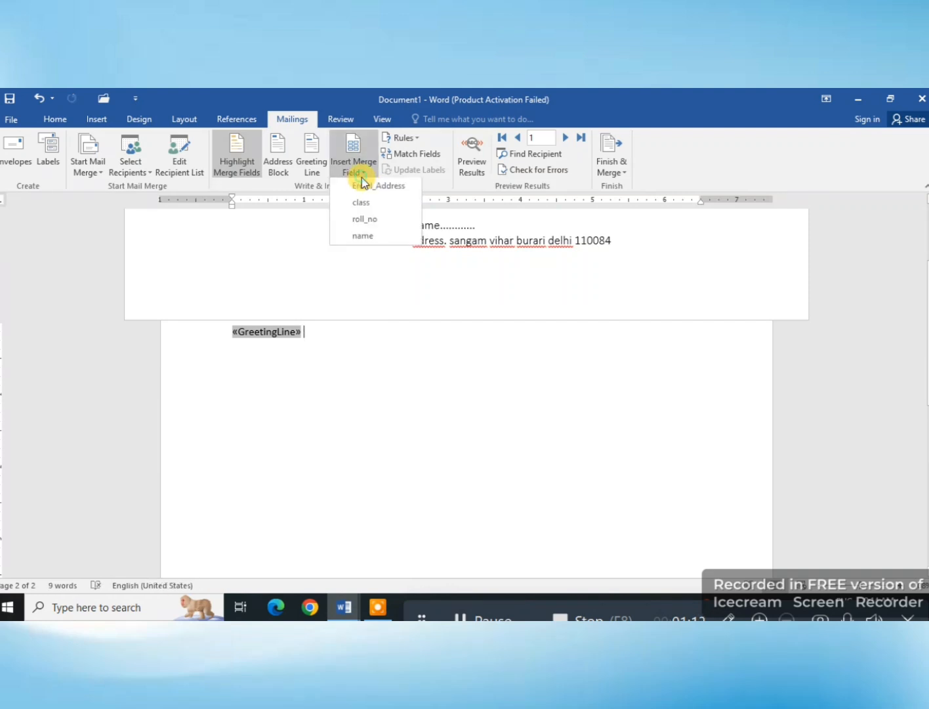
click(368, 236)
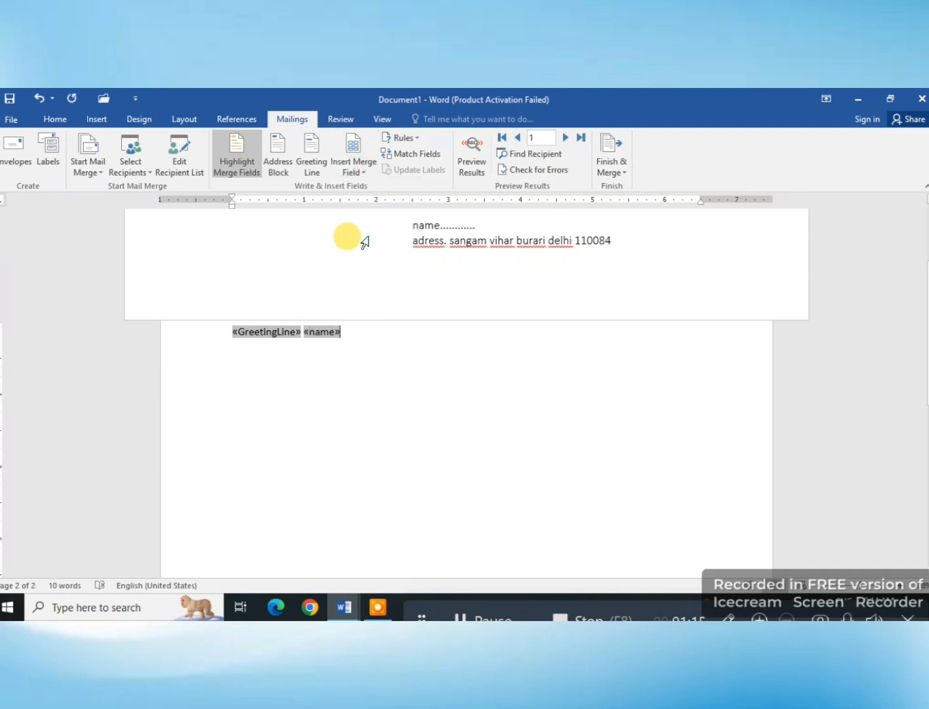
click(358, 172)
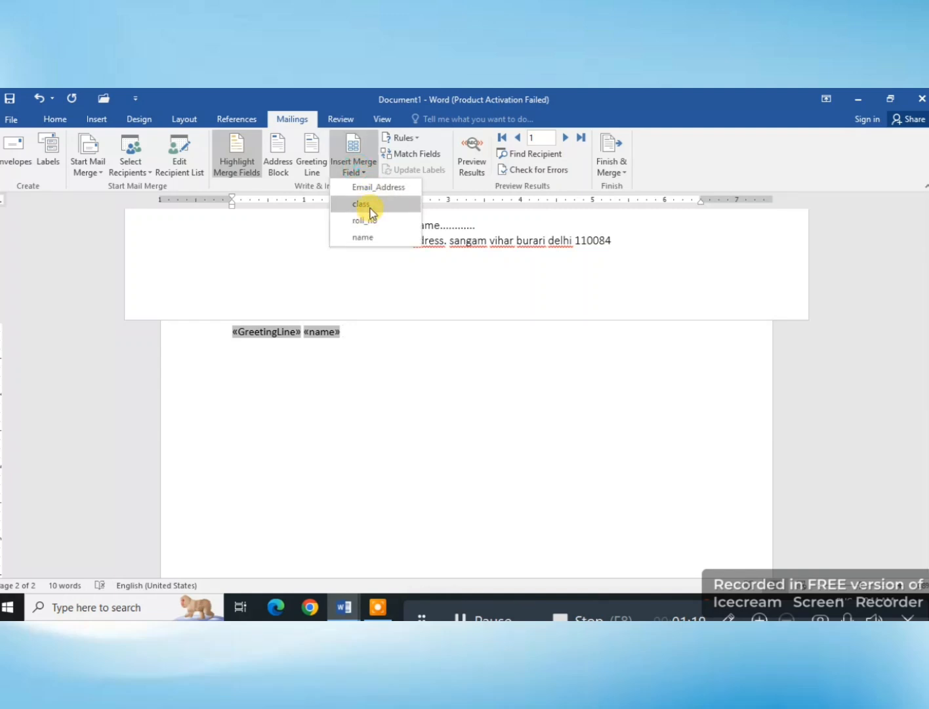
click(368, 204)
click(359, 174)
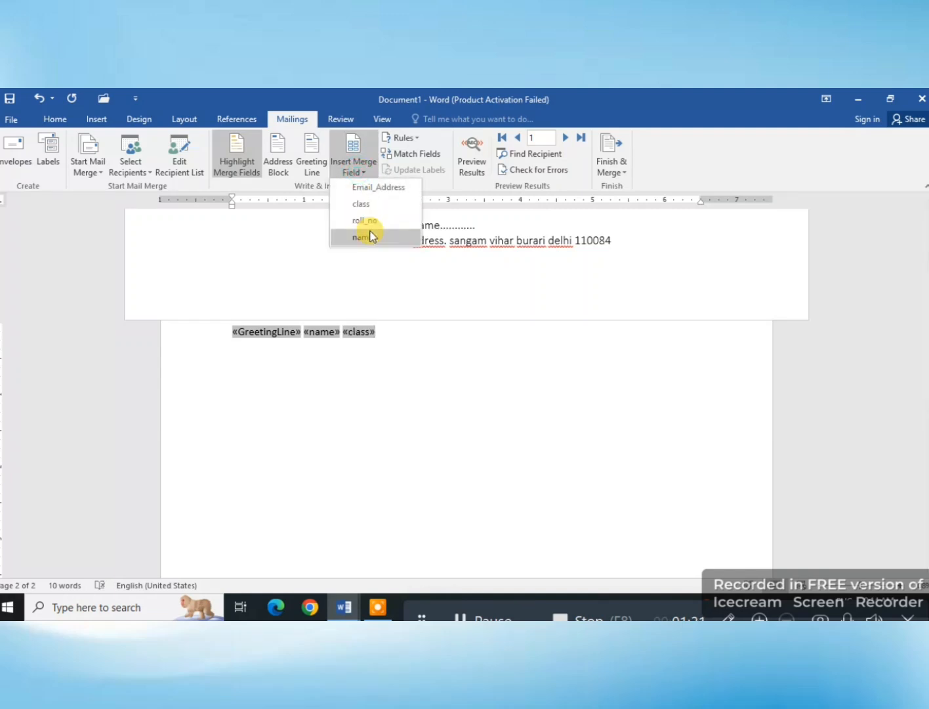
click(369, 219)
click(365, 182)
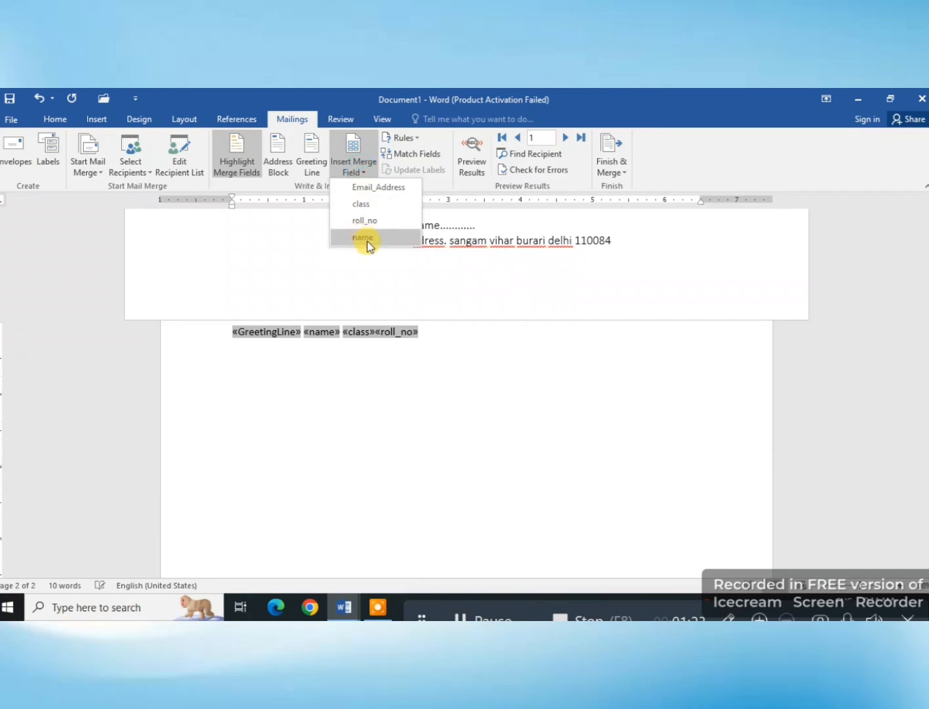
click(362, 188)
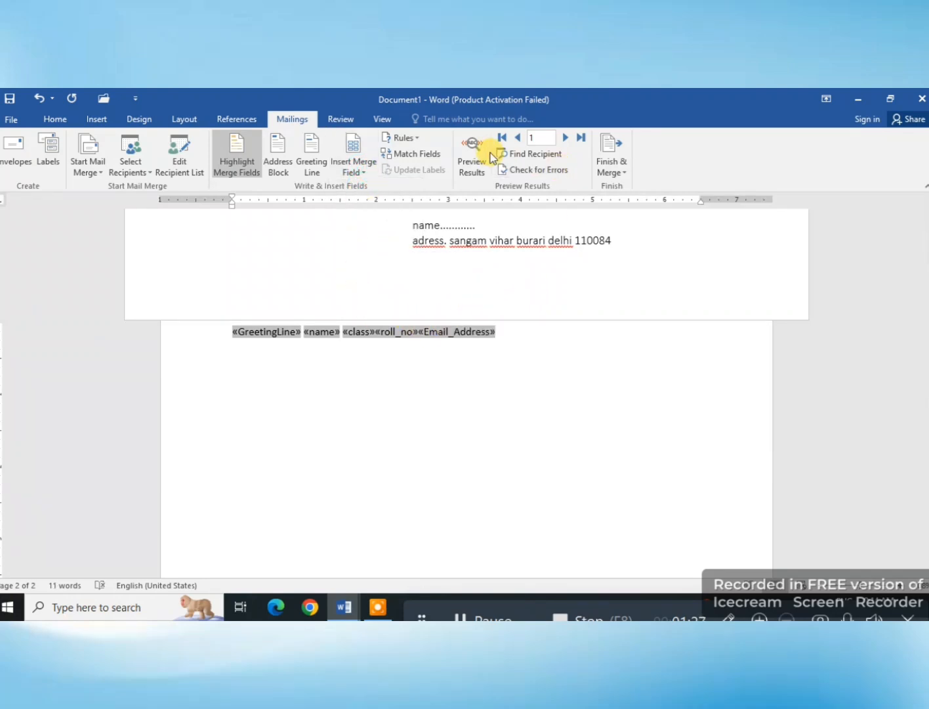
Step: Preview the merged line and separate the class, roll_no and Email_Address fields with spaces
click(464, 159)
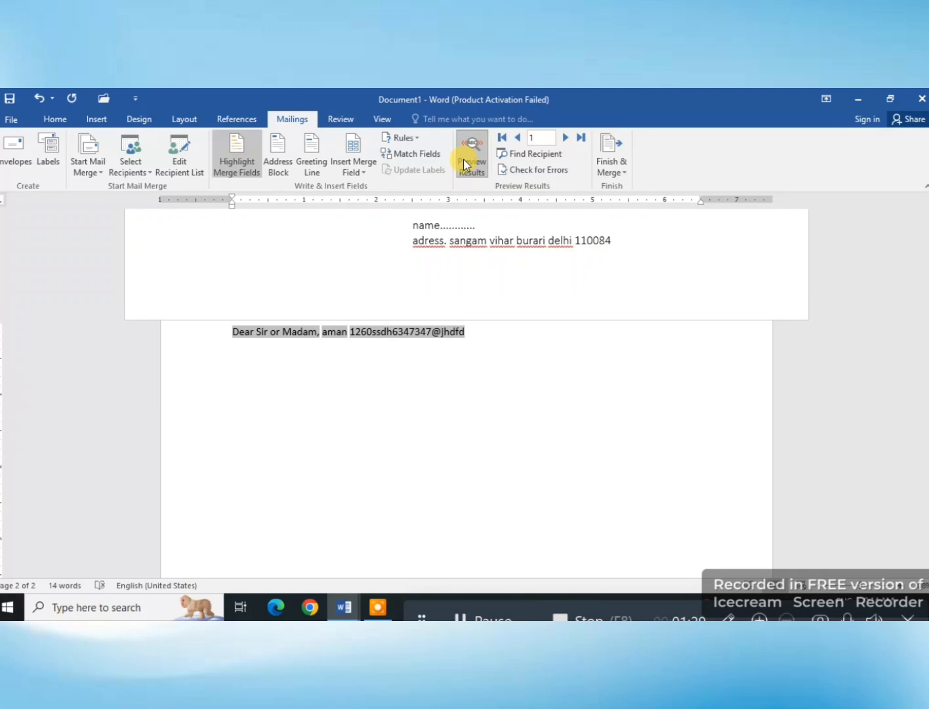
click(463, 160)
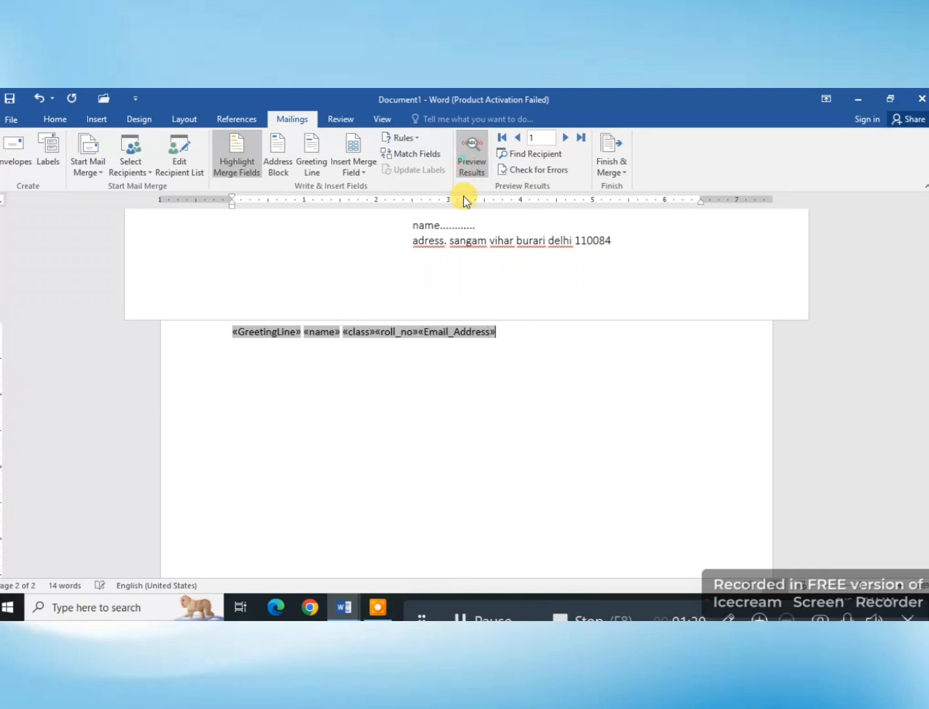
click(419, 332)
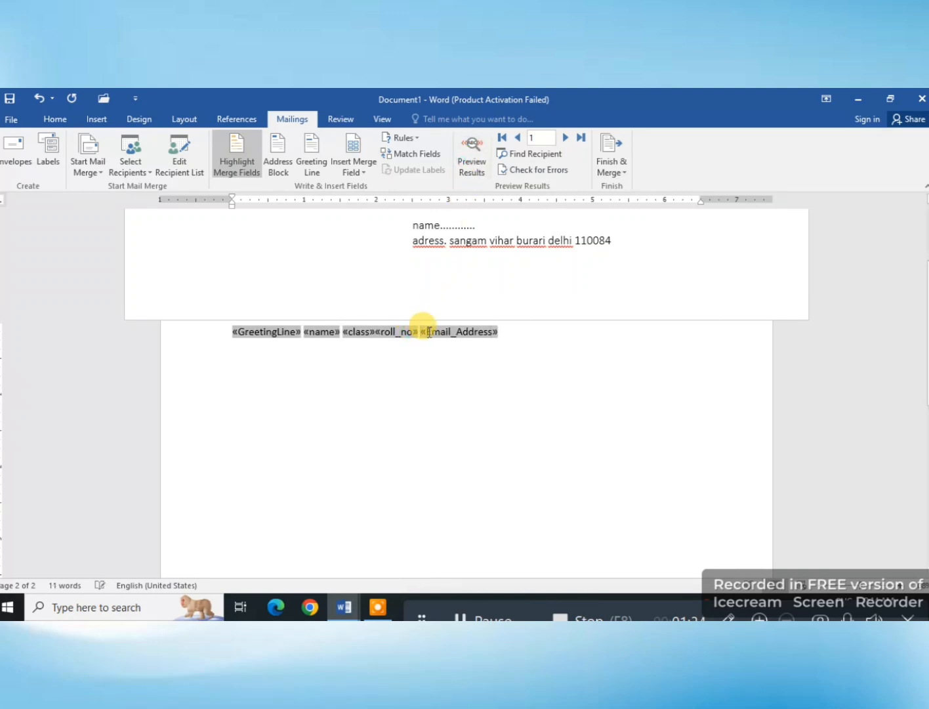
click(375, 332)
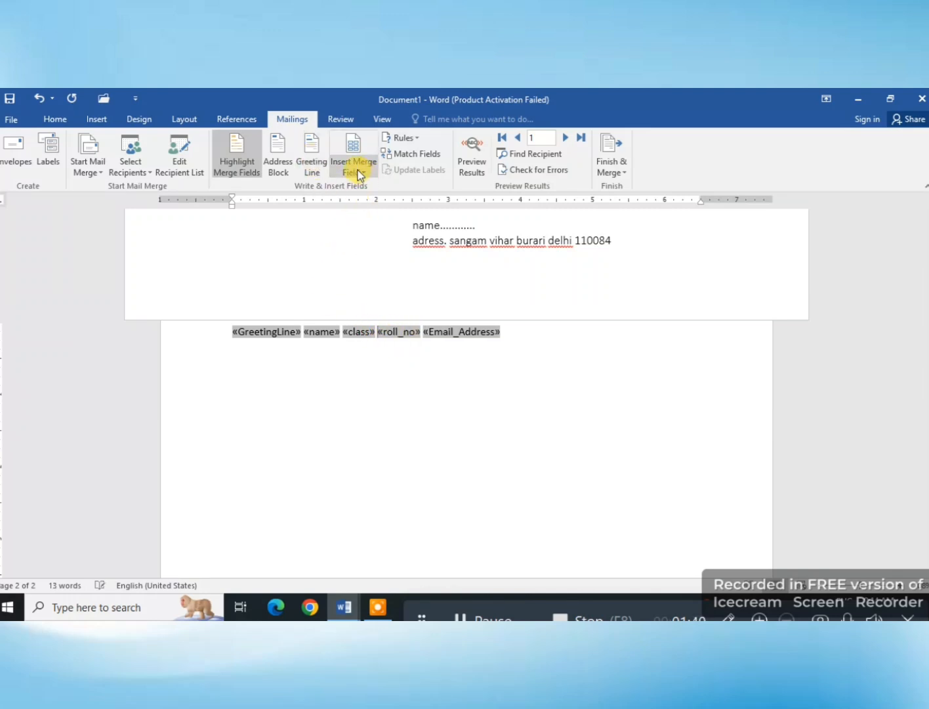
Step: Try a Next Record rule before the roll_no field and undo the insertion
click(403, 139)
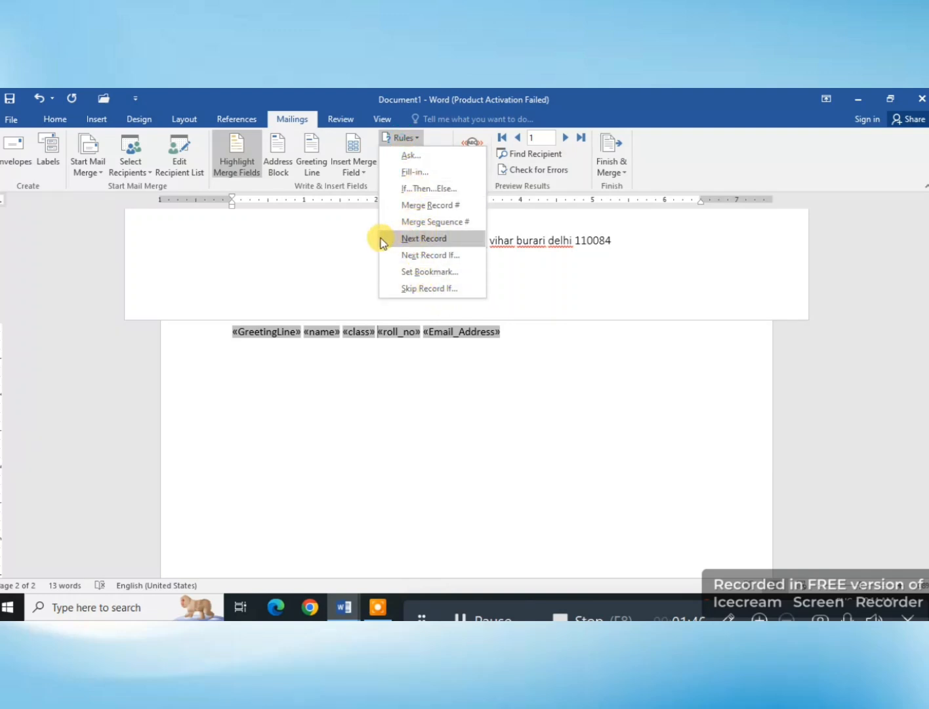
click(416, 239)
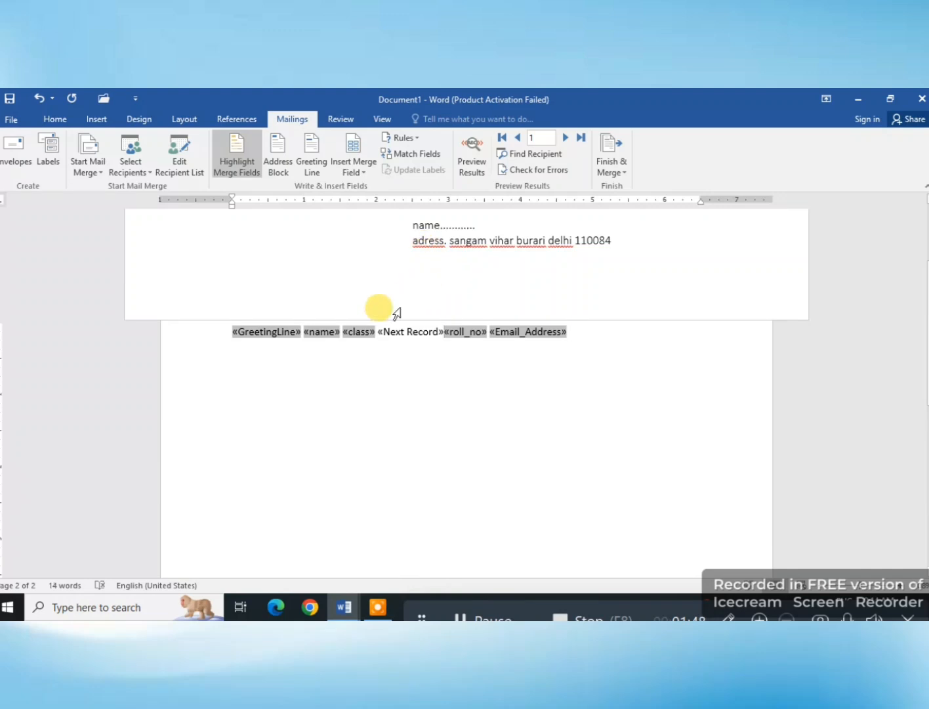
key(ctrl+z)
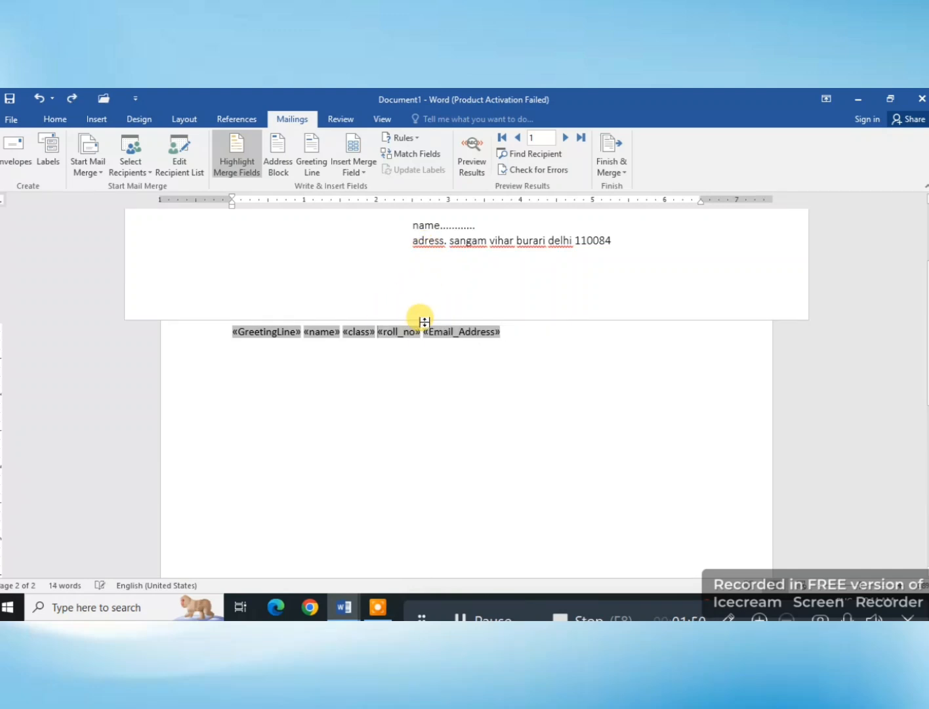
Step: Review how the recipient list columns match the required address fields, and preview the merged line
click(438, 161)
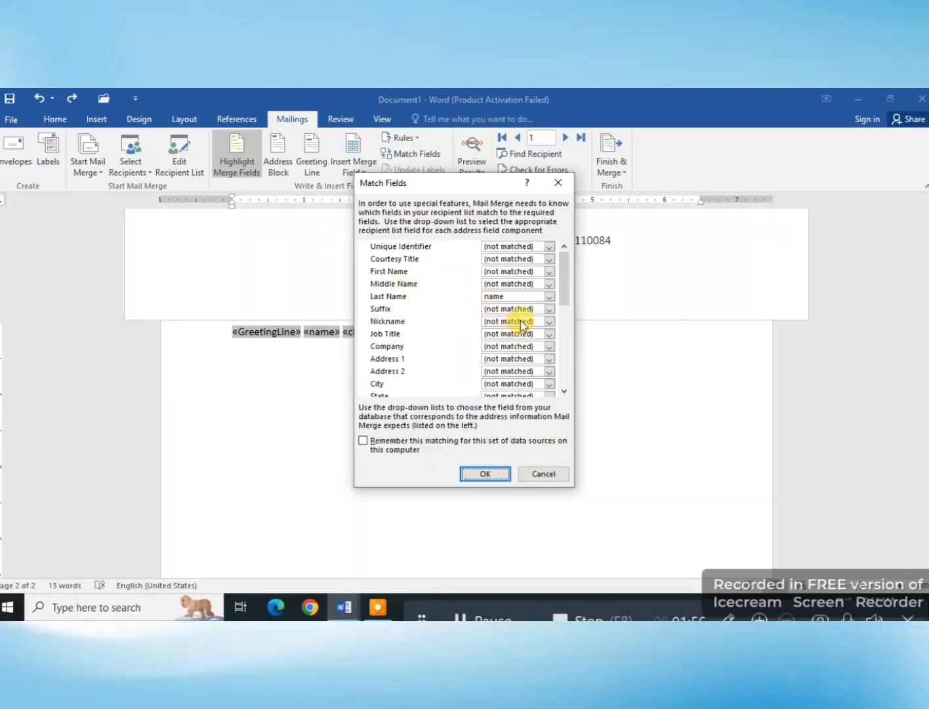
scroll(522, 321, down, 5)
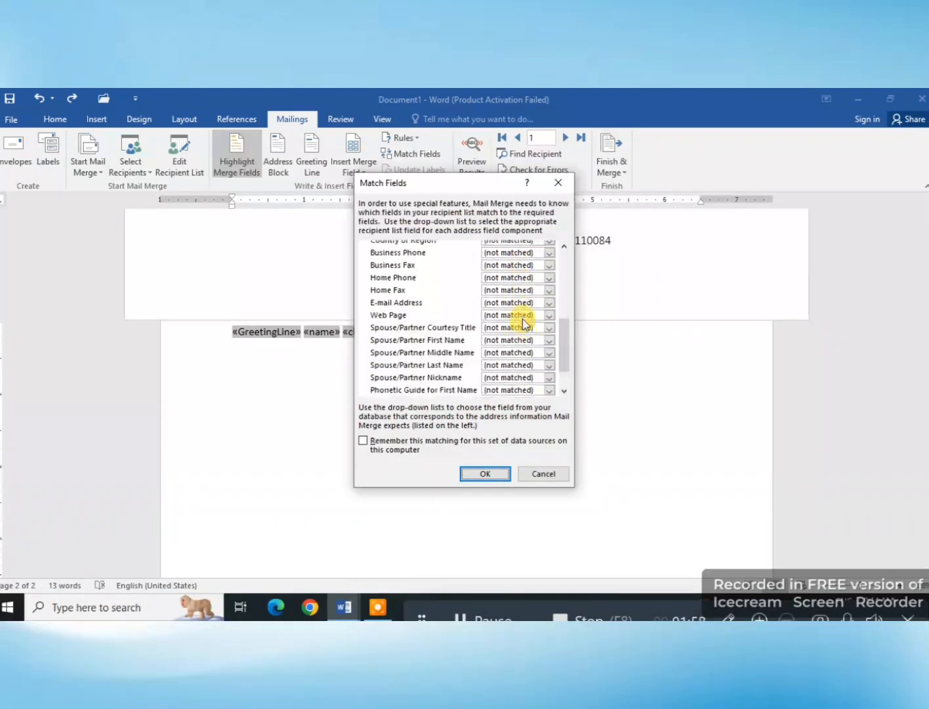
scroll(524, 322, up, 2)
scroll(529, 325, down, 2)
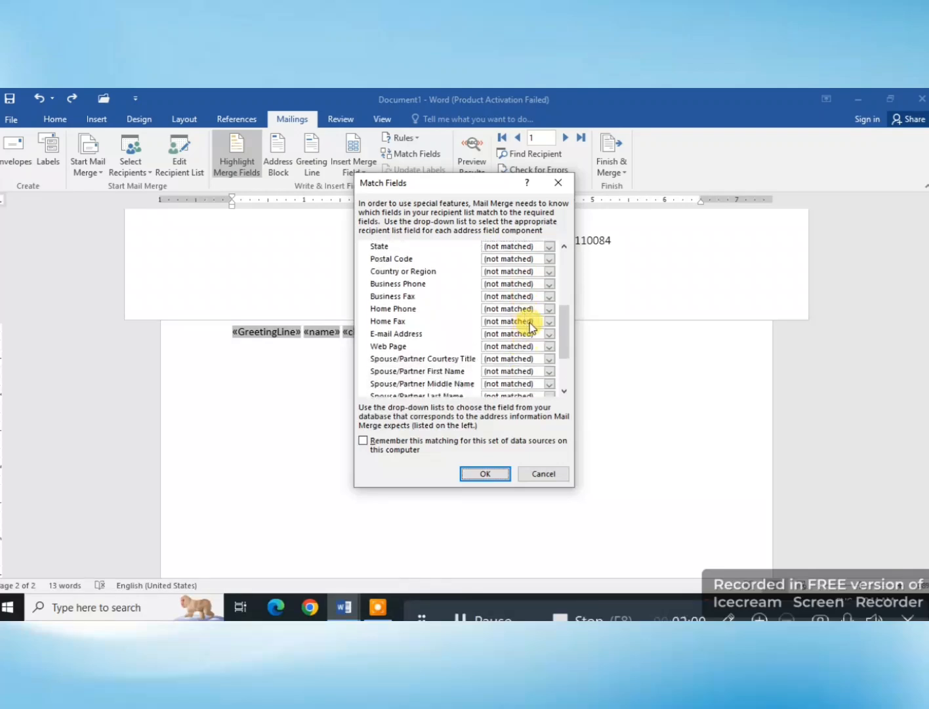
scroll(531, 326, down, 2)
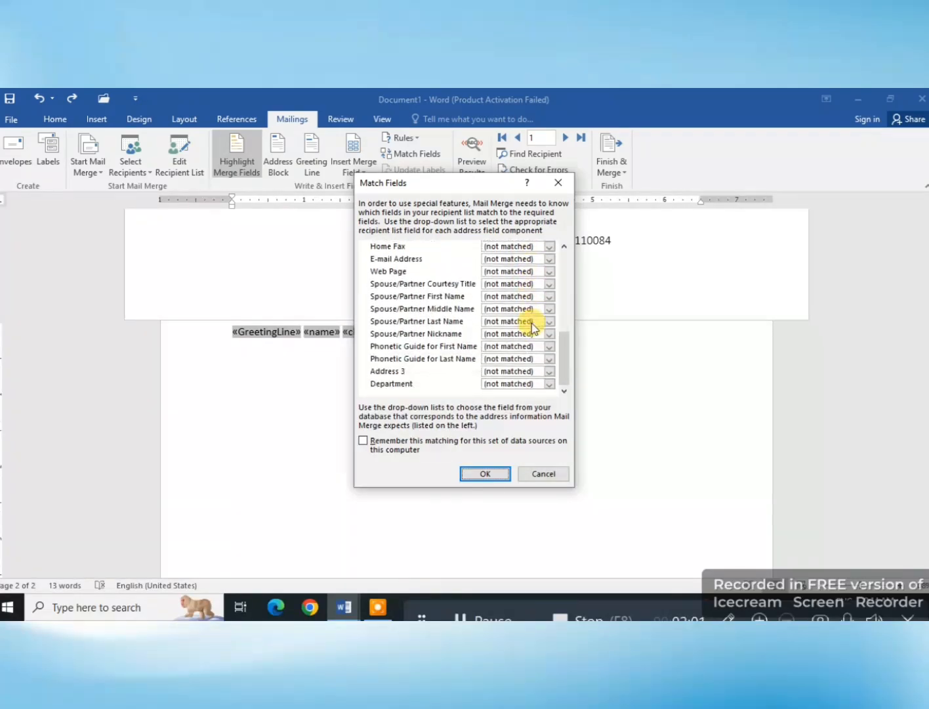
click(549, 184)
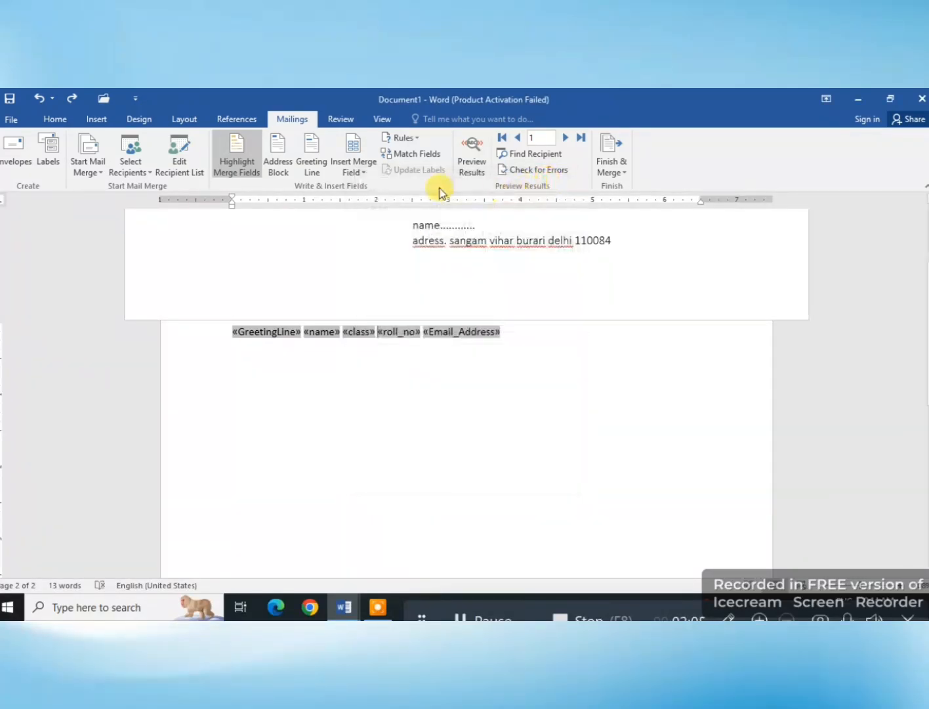
click(465, 154)
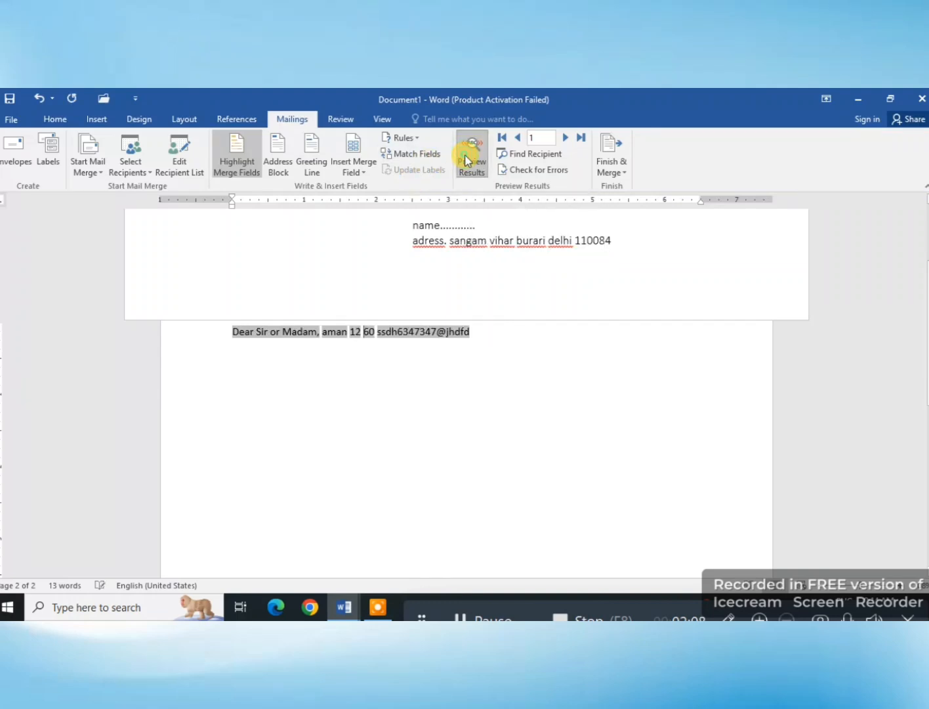
click(465, 157)
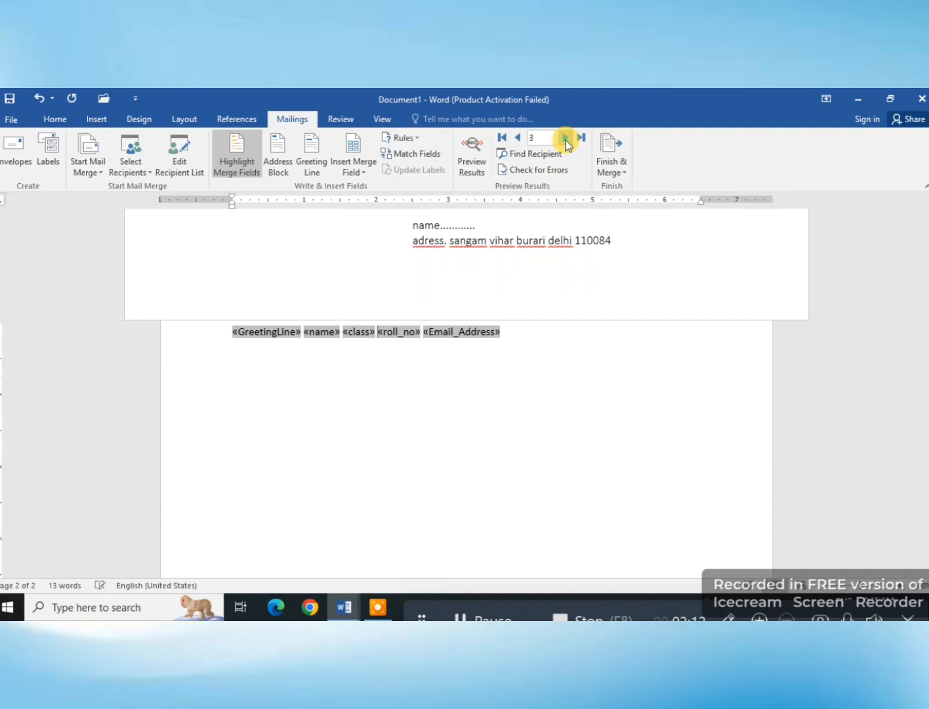
Step: Search the recipients' name field for a student's name and open the merge error check
click(518, 156)
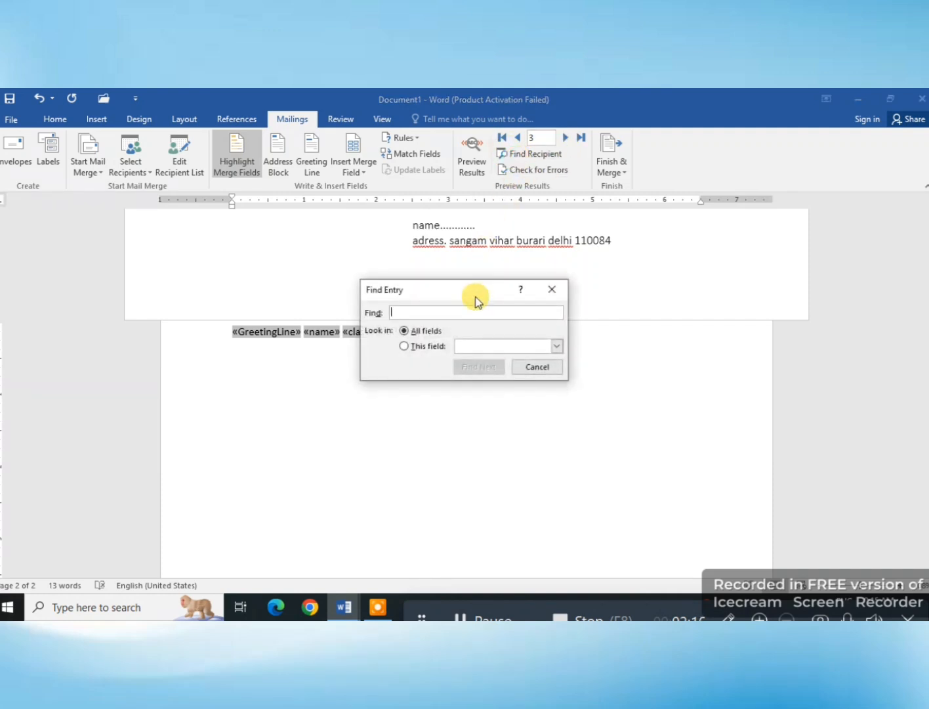
text(a)
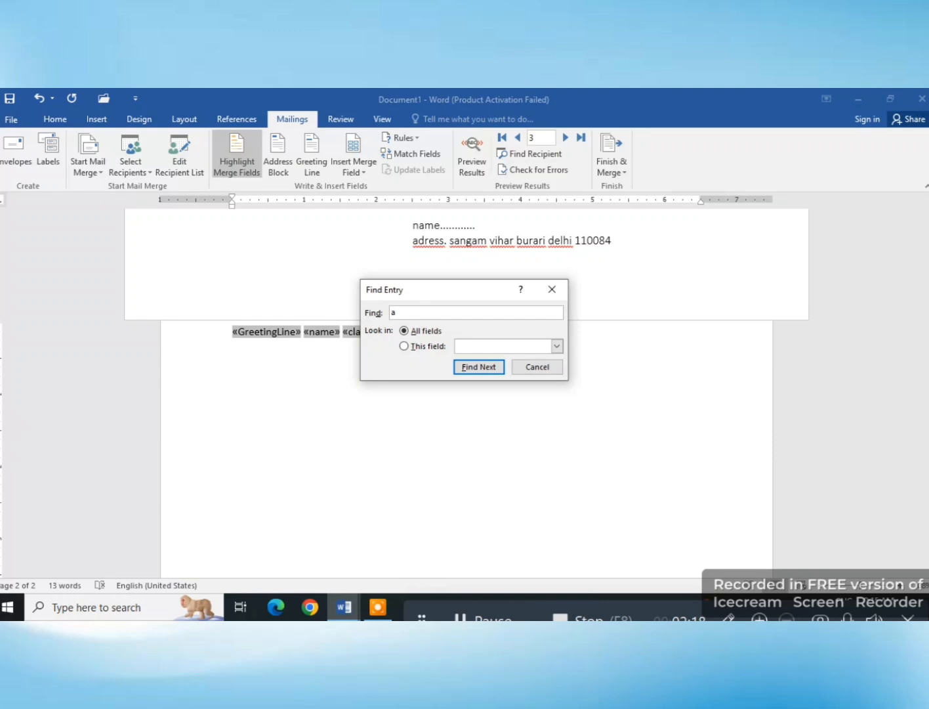
text(man)
click(477, 371)
click(489, 345)
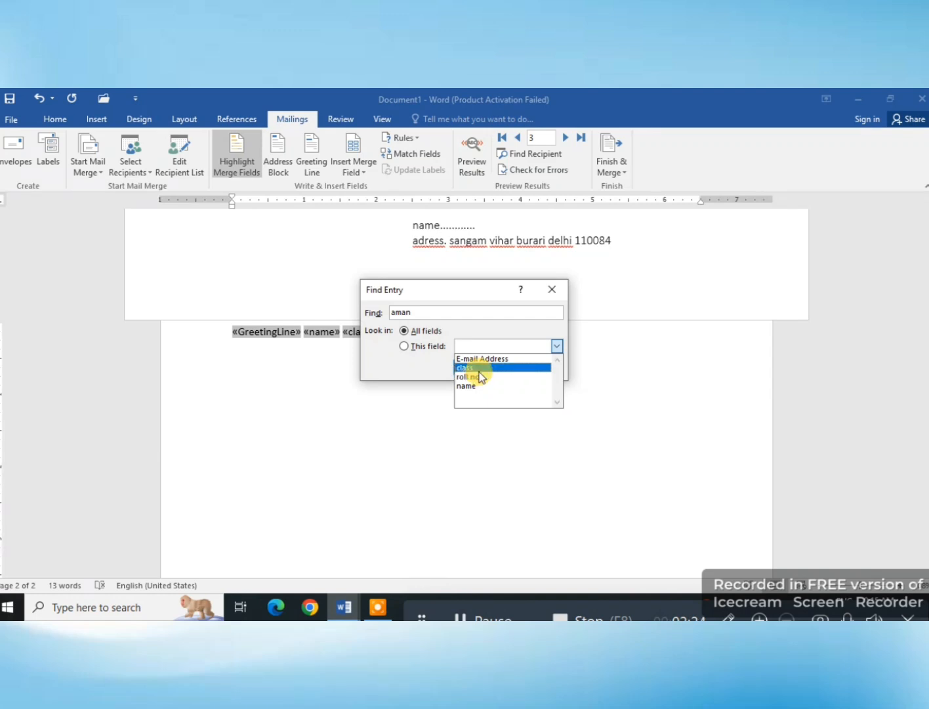
click(479, 386)
click(492, 371)
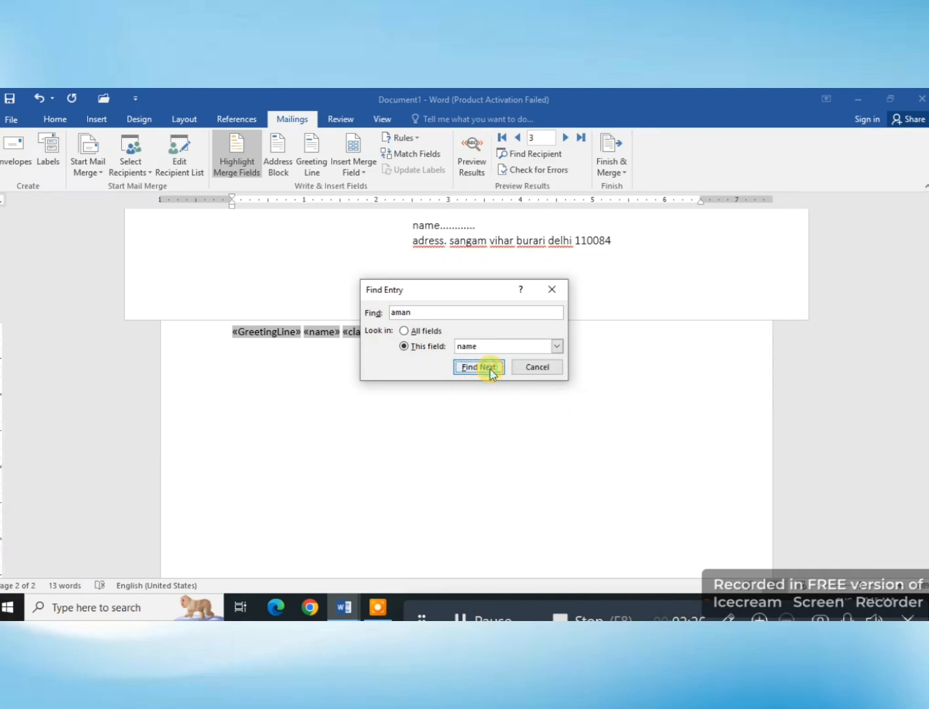
drag(455, 291, 465, 332)
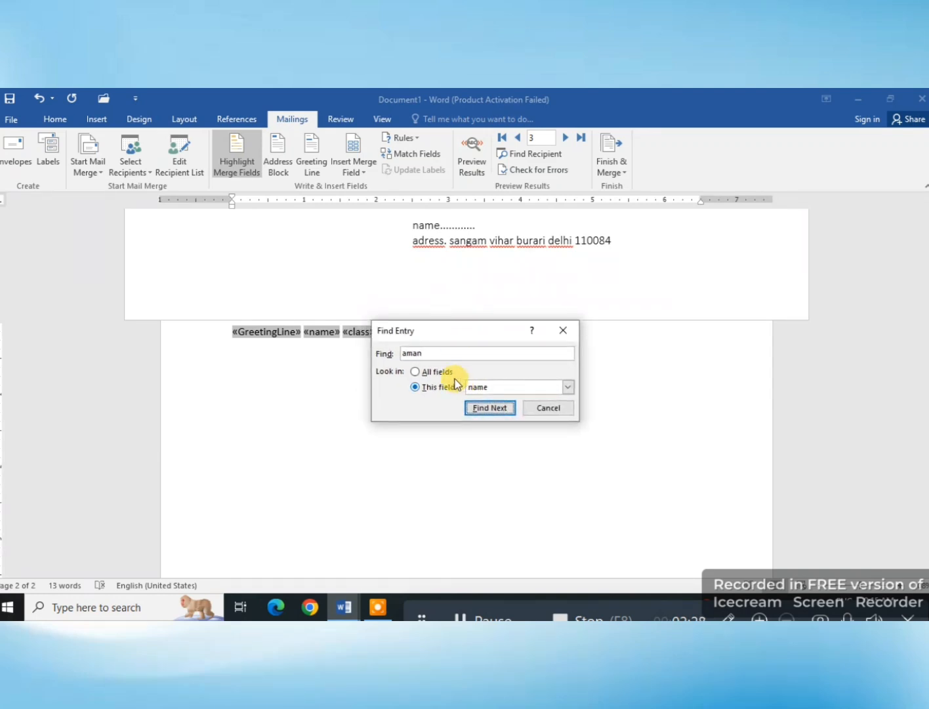
click(419, 373)
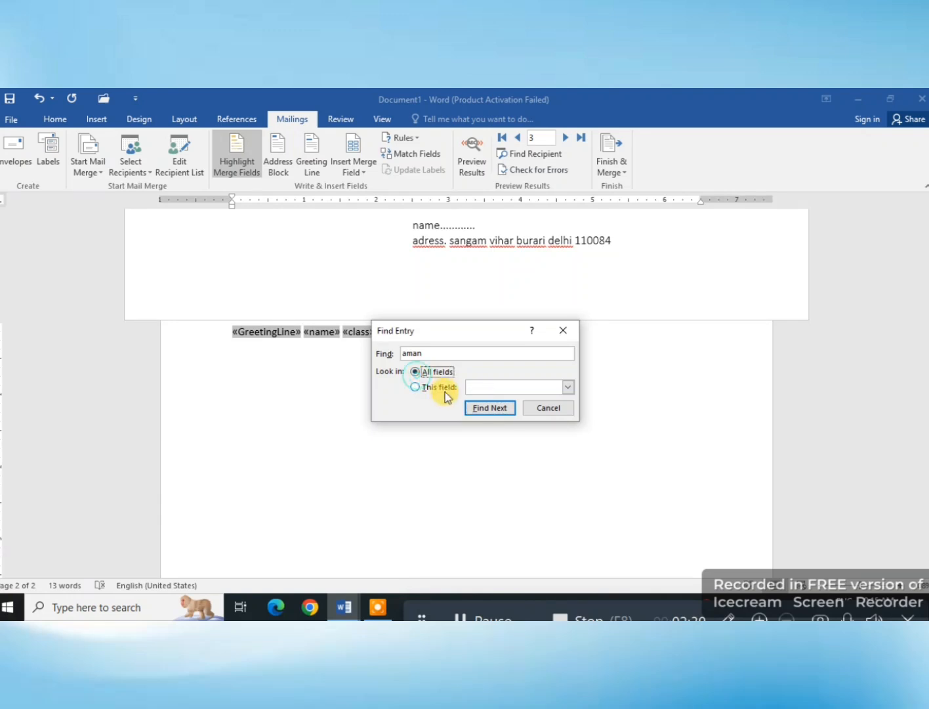
click(573, 332)
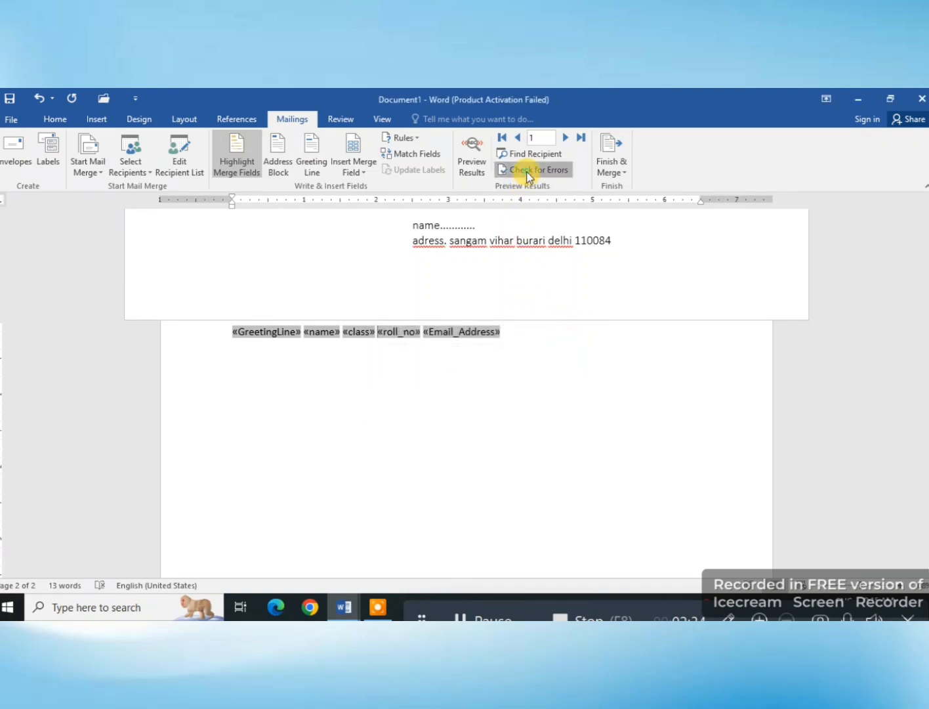
click(528, 172)
click(540, 280)
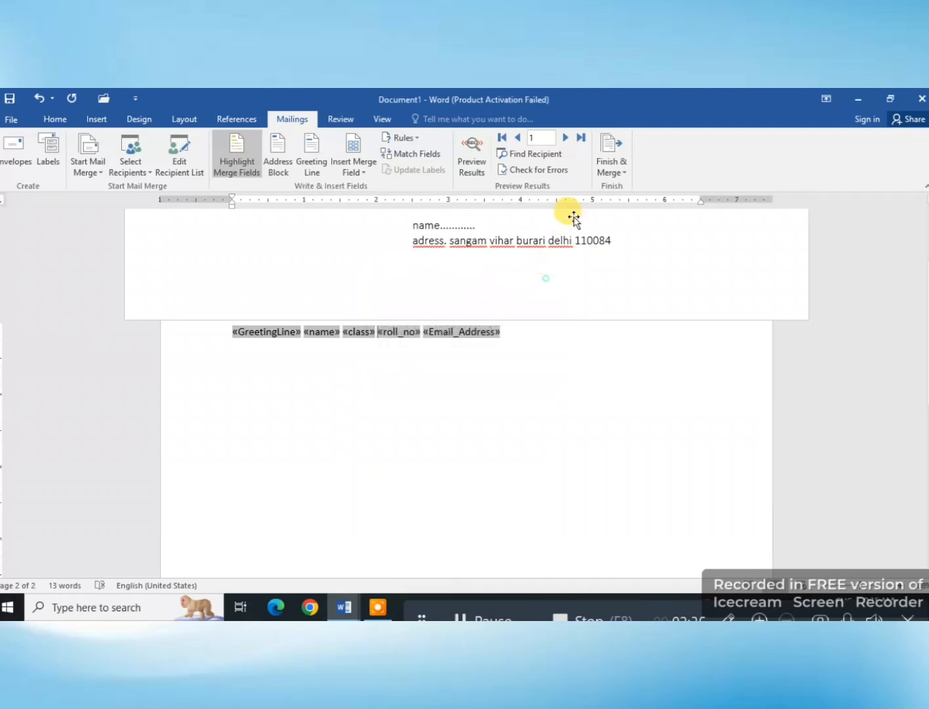
Step: Generate sample body paragraphs below the merge fields with =rand() and preview the merged letter
click(512, 333)
key(Return)
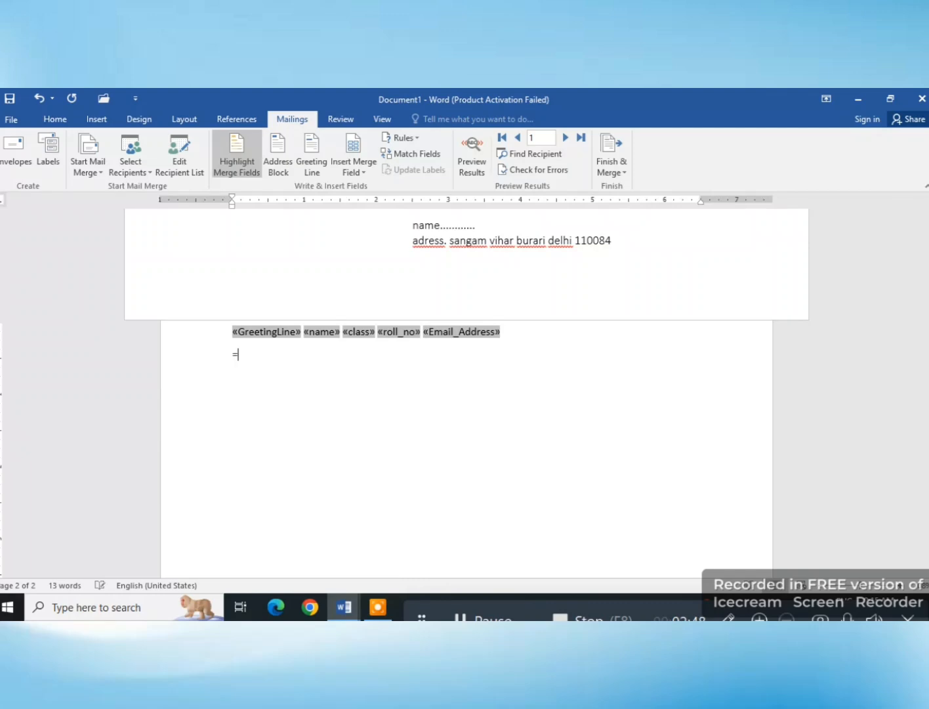
text(nd())
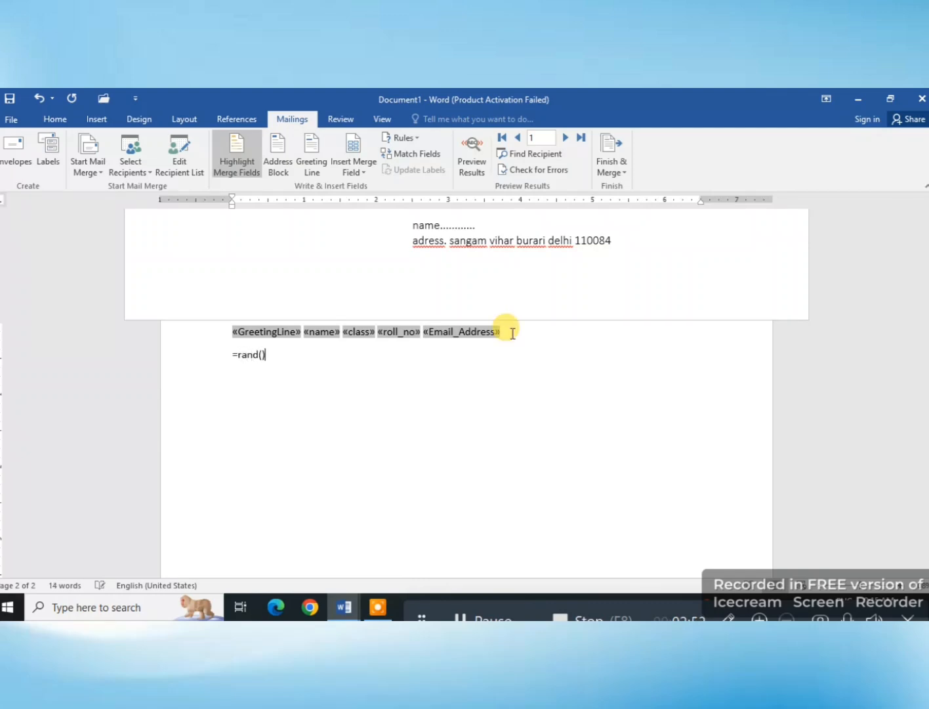
key(Return)
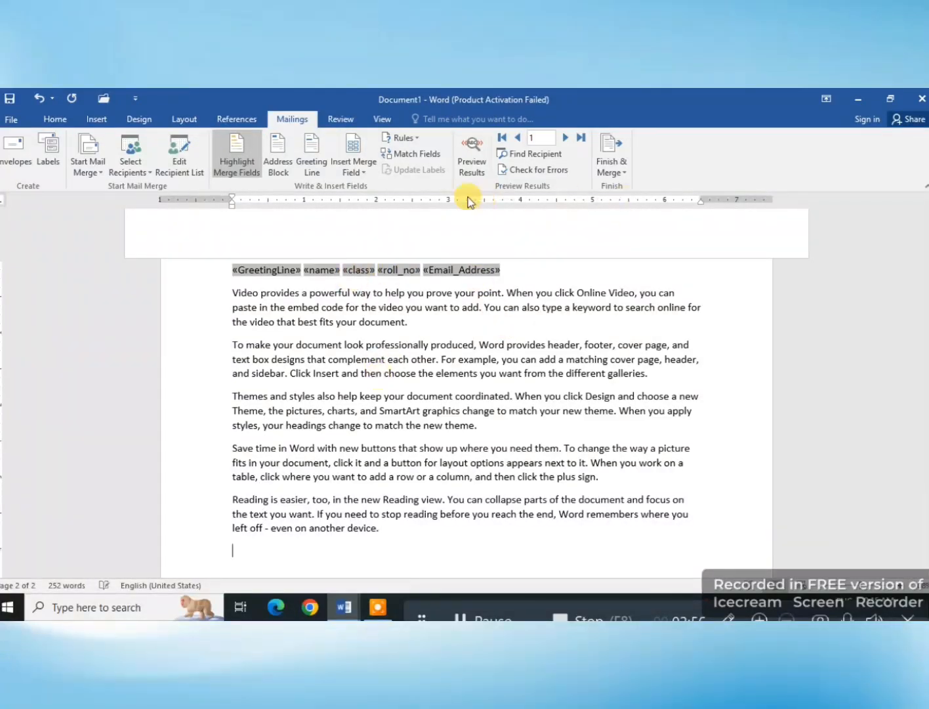
click(468, 146)
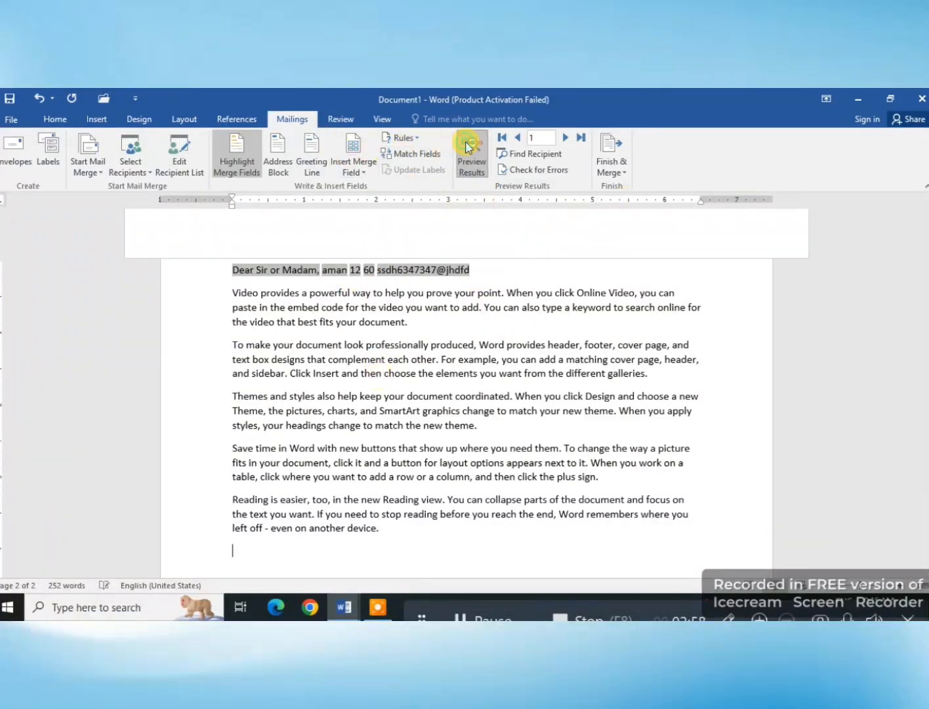
click(468, 146)
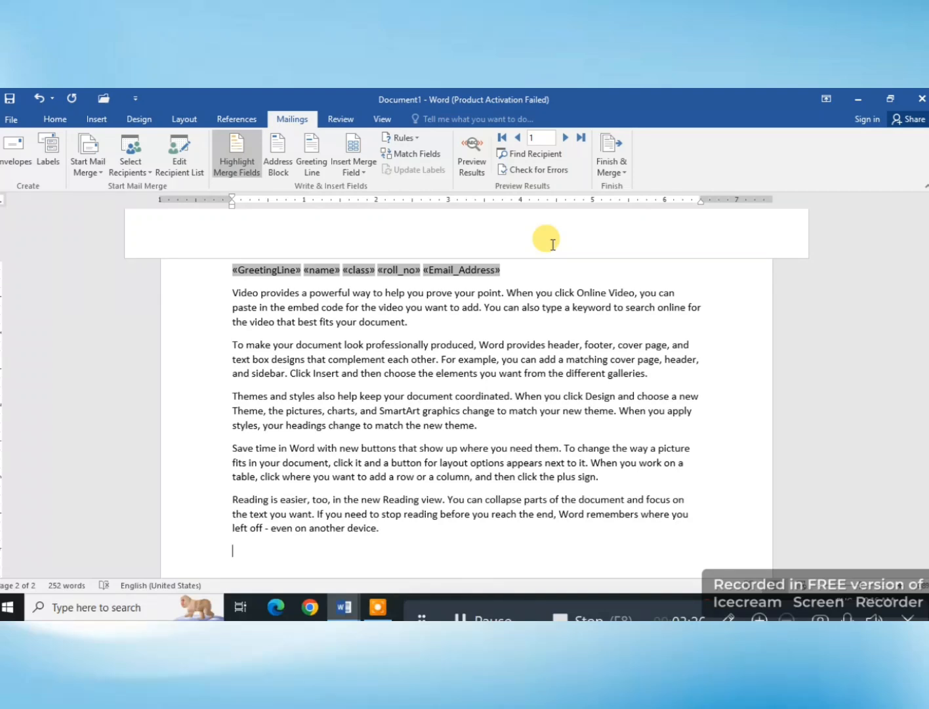
Step: Finish the merge by creating individual letters for all records in a new document
click(609, 157)
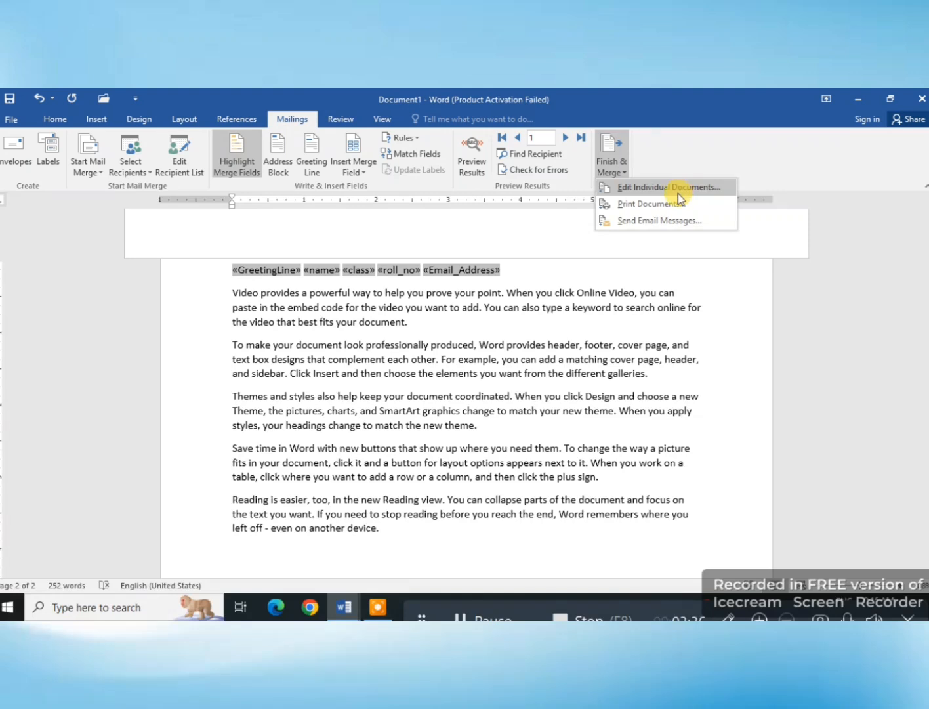
click(703, 193)
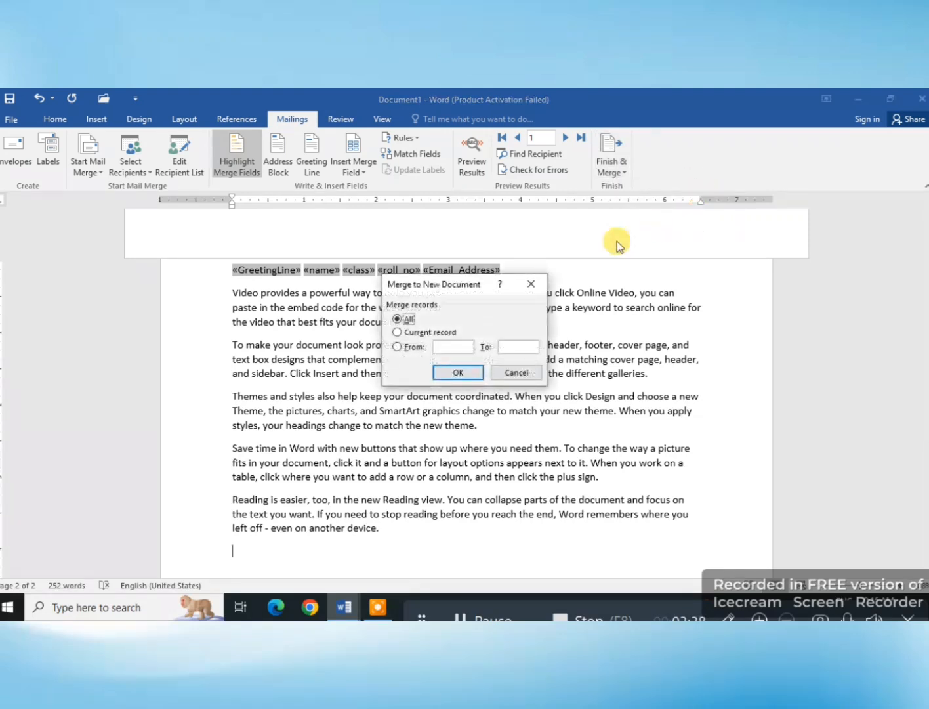
click(427, 332)
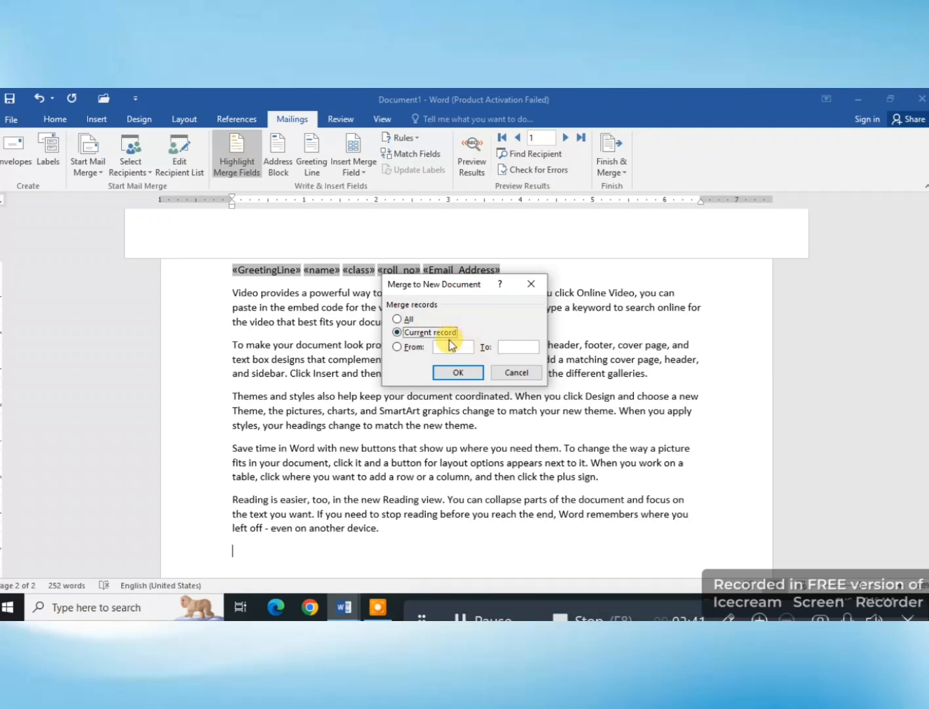
click(402, 348)
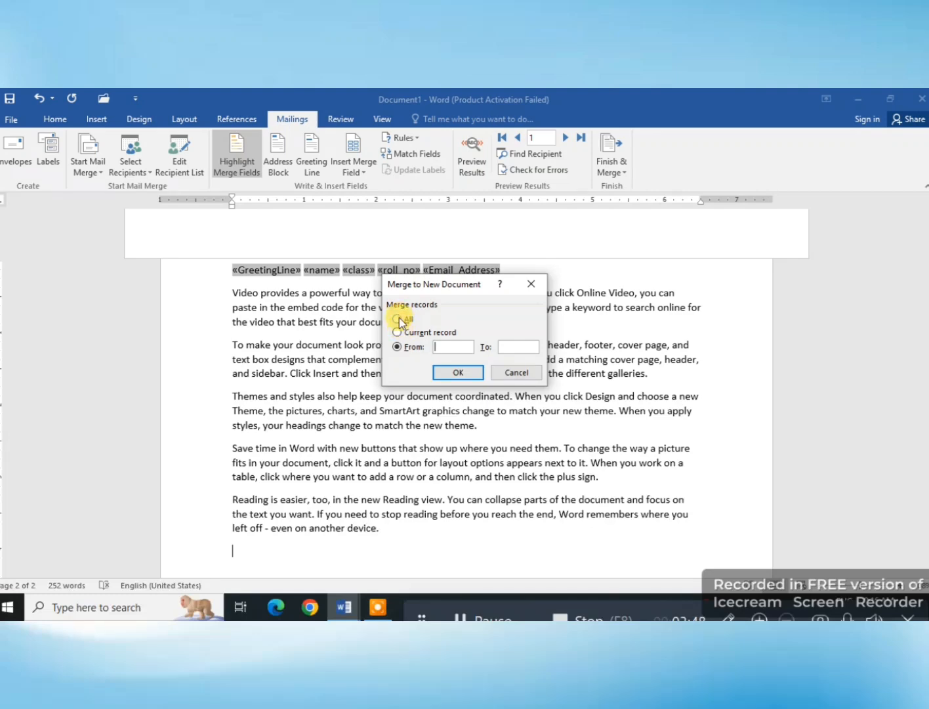
click(400, 318)
click(458, 372)
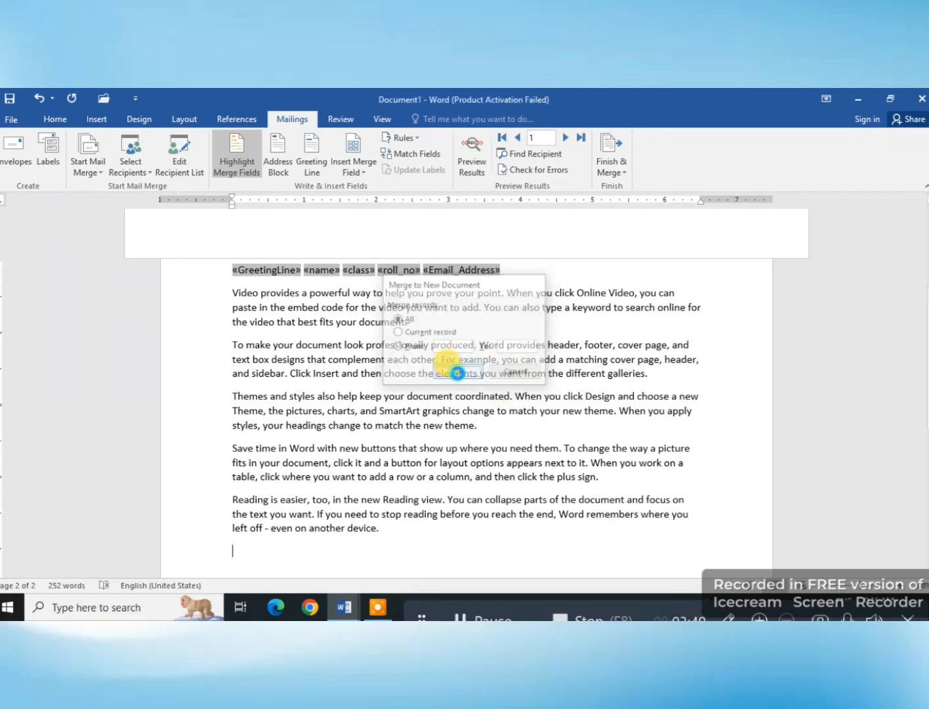
Step: Look through the merged letters in the new document and display its mail merge commands
scroll(465, 526, down, 1)
scroll(489, 501, up, 1)
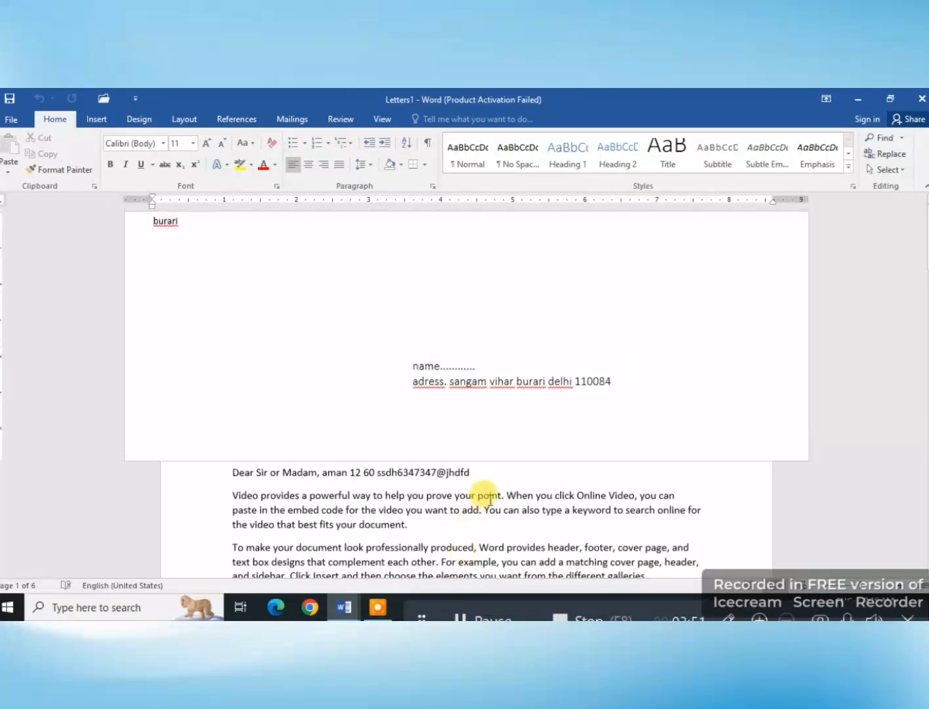
scroll(490, 502, down, 2)
drag(928, 264, 885, 234)
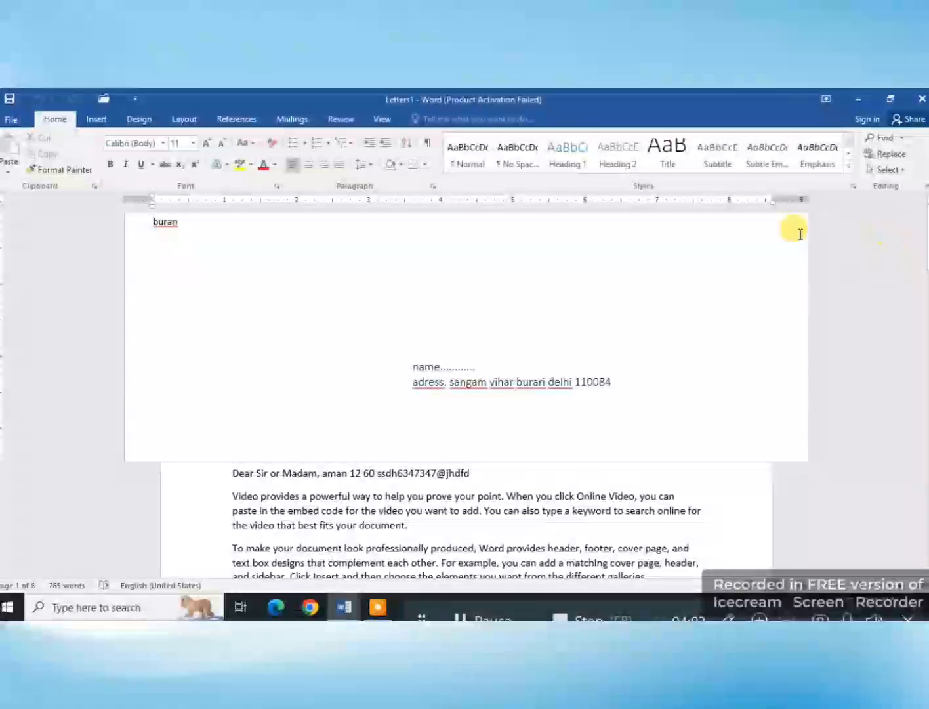
click(293, 118)
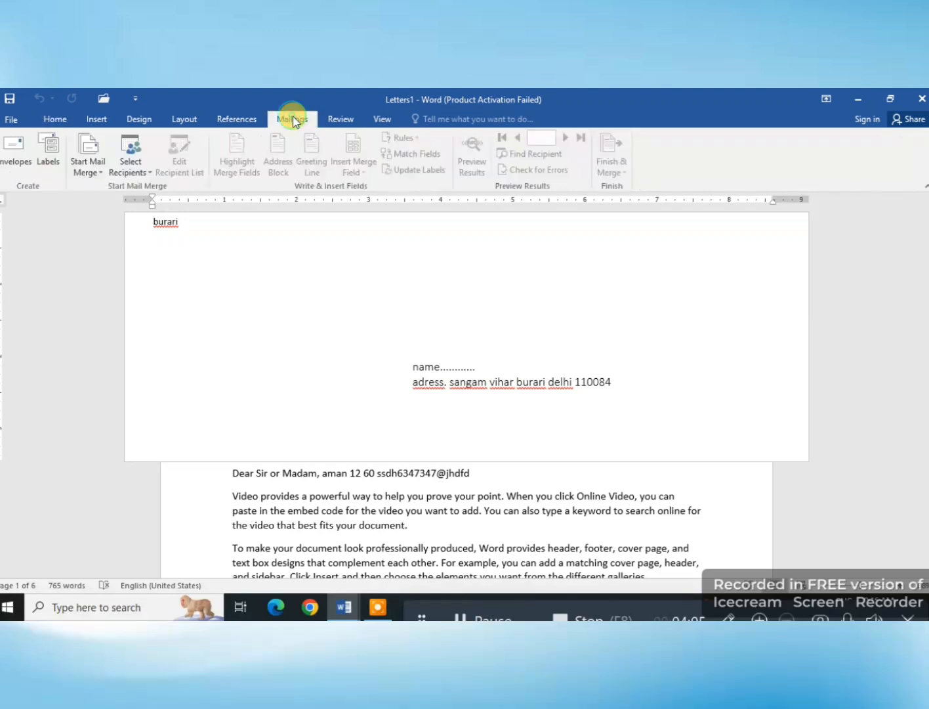